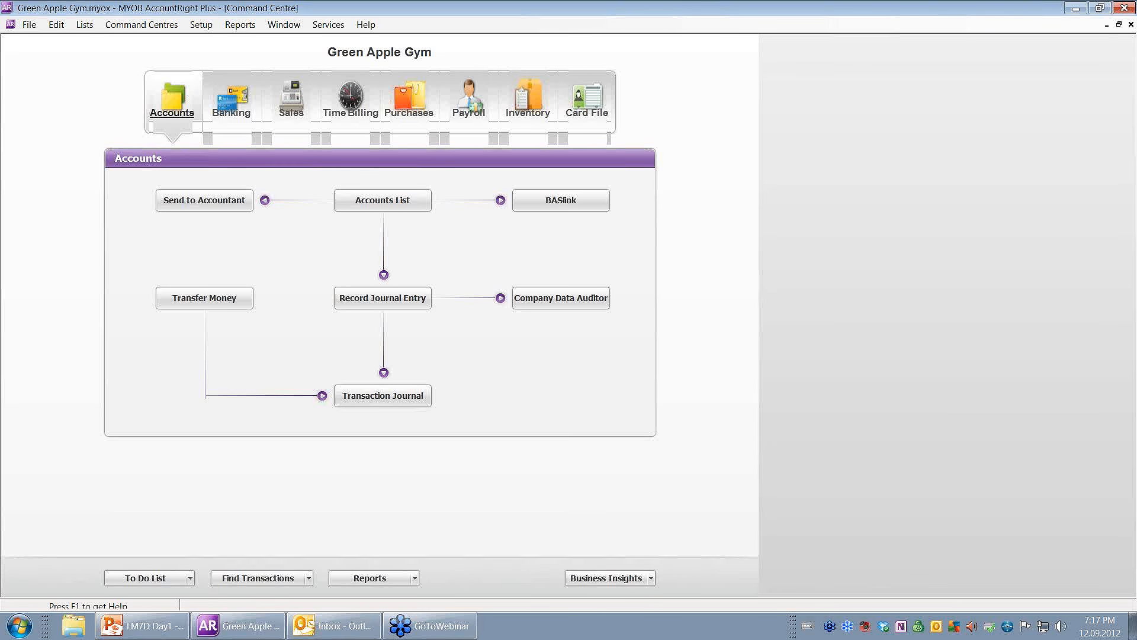
# Open Preferences from the Setup menu, landing on the System tab.
pyautogui.click(207, 27)
pyautogui.click(225, 96)
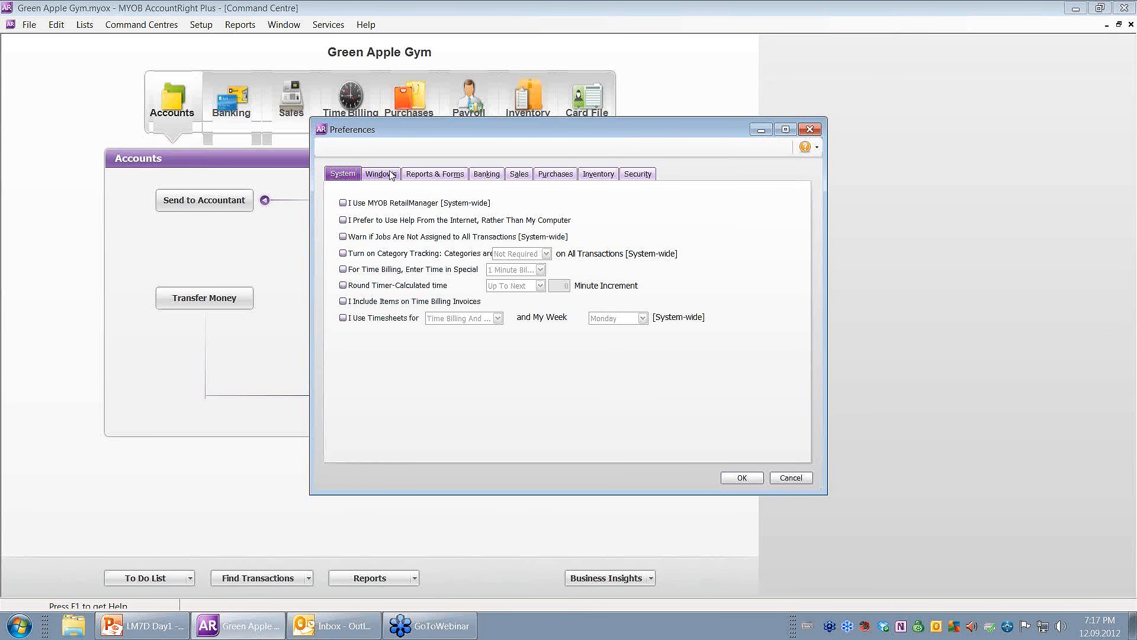
# Review the Reports & Forms ageing and Banking preferences, then view the Sales tab.
pyautogui.click(431, 175)
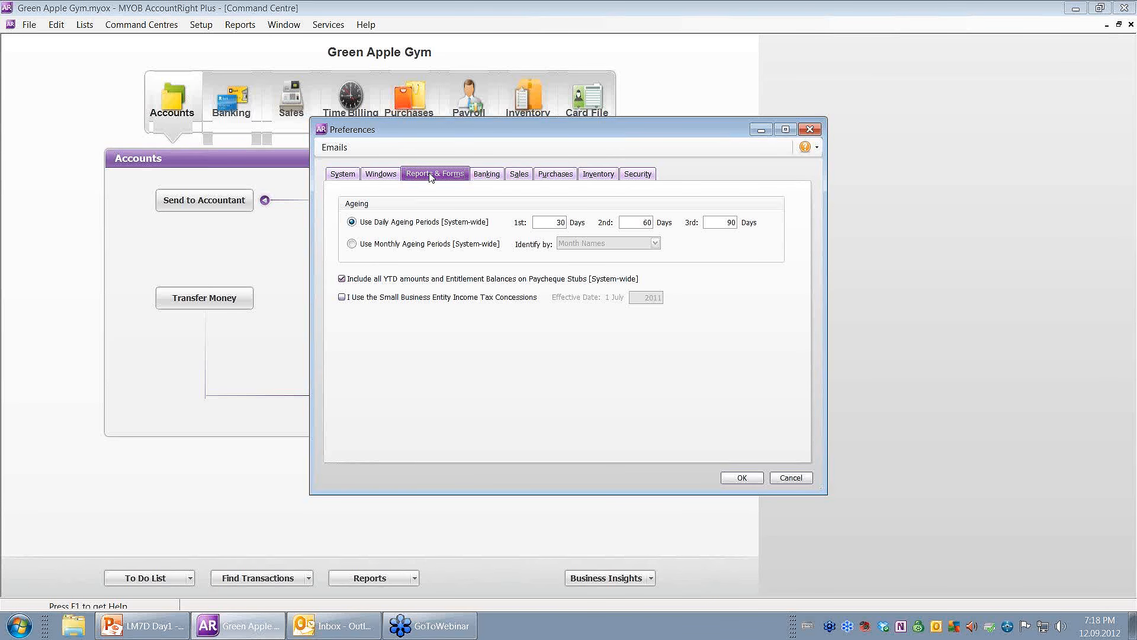
pyautogui.click(494, 175)
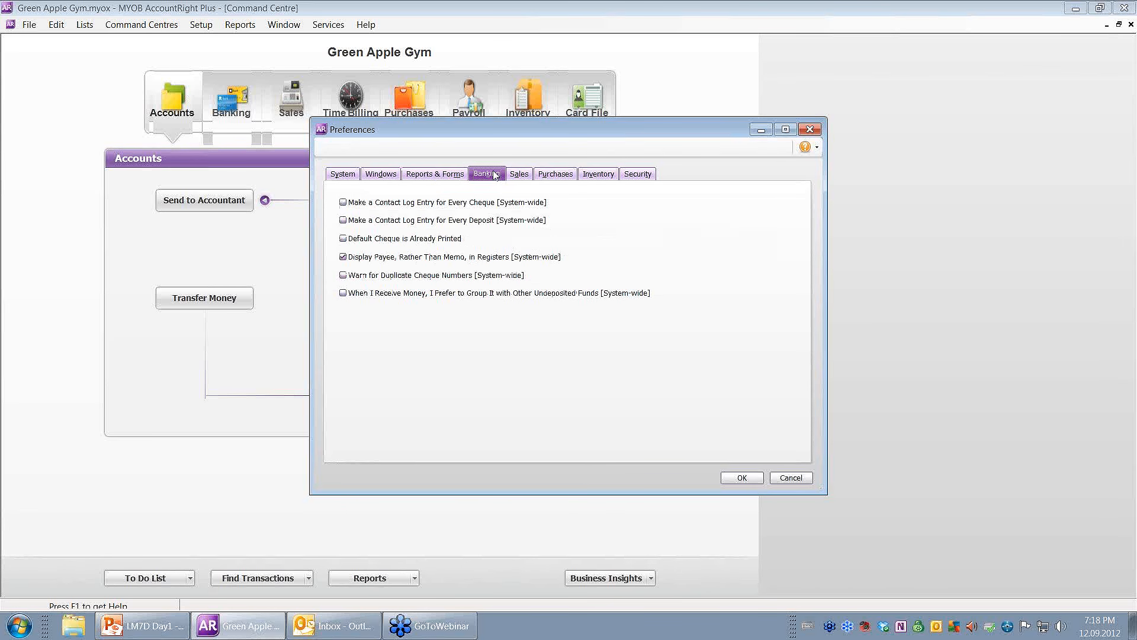
pyautogui.click(519, 174)
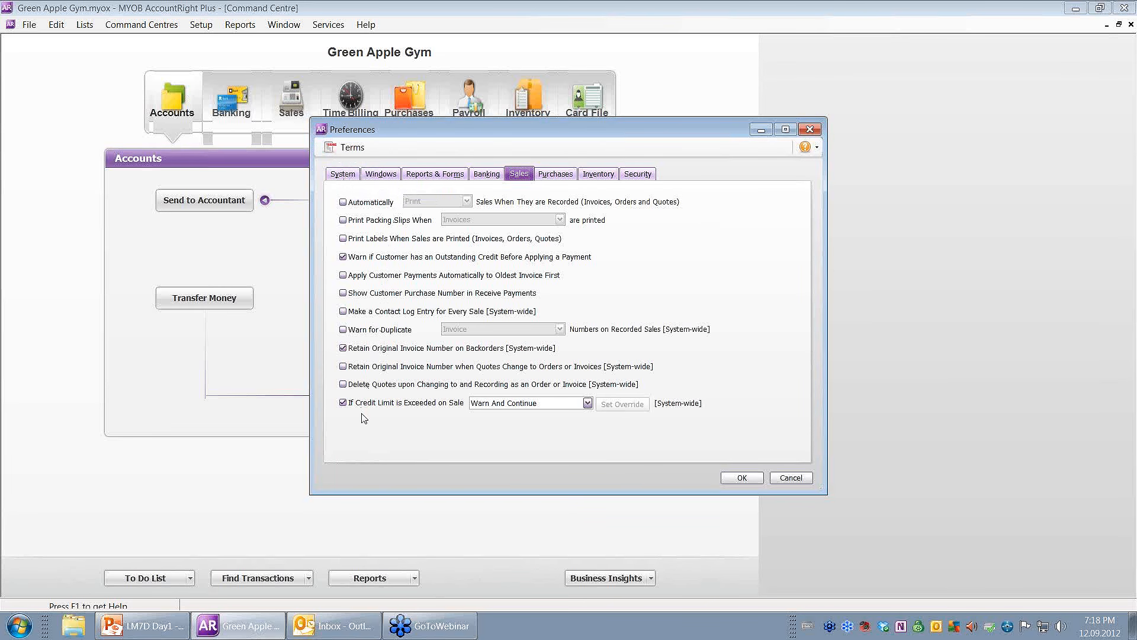
# Review Purchases preferences and the ABN warning help, then view the Inventory standard-cost option.
pyautogui.click(567, 176)
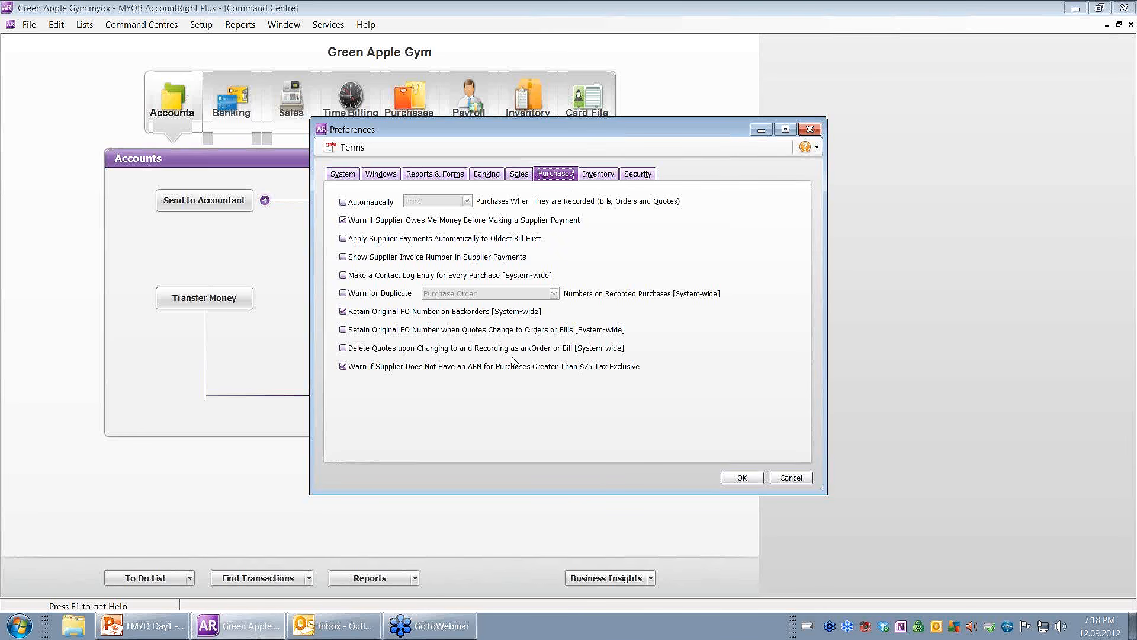
pyautogui.moveTo(486, 370)
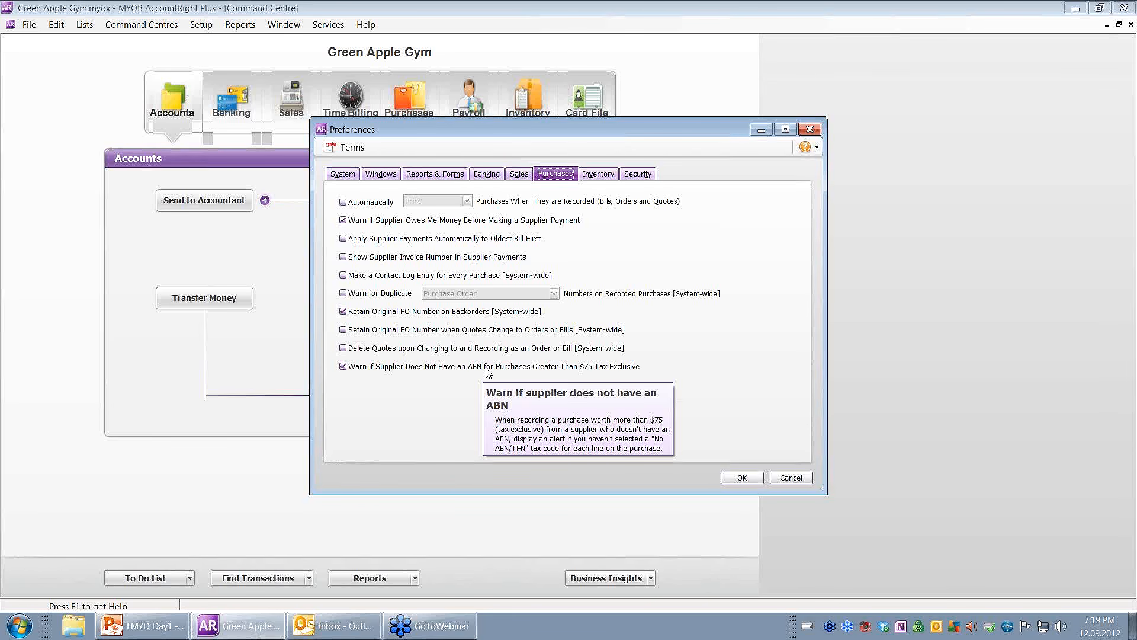
pyautogui.click(594, 176)
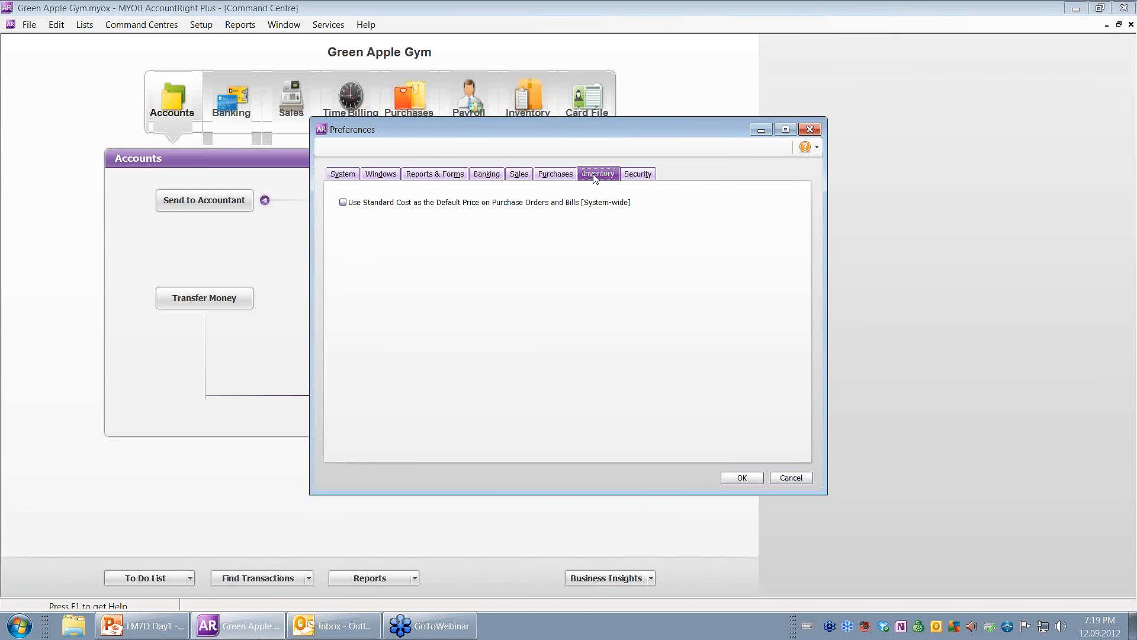
# Show the Security tab and read the help for its lock period and backup options.
pyautogui.click(633, 177)
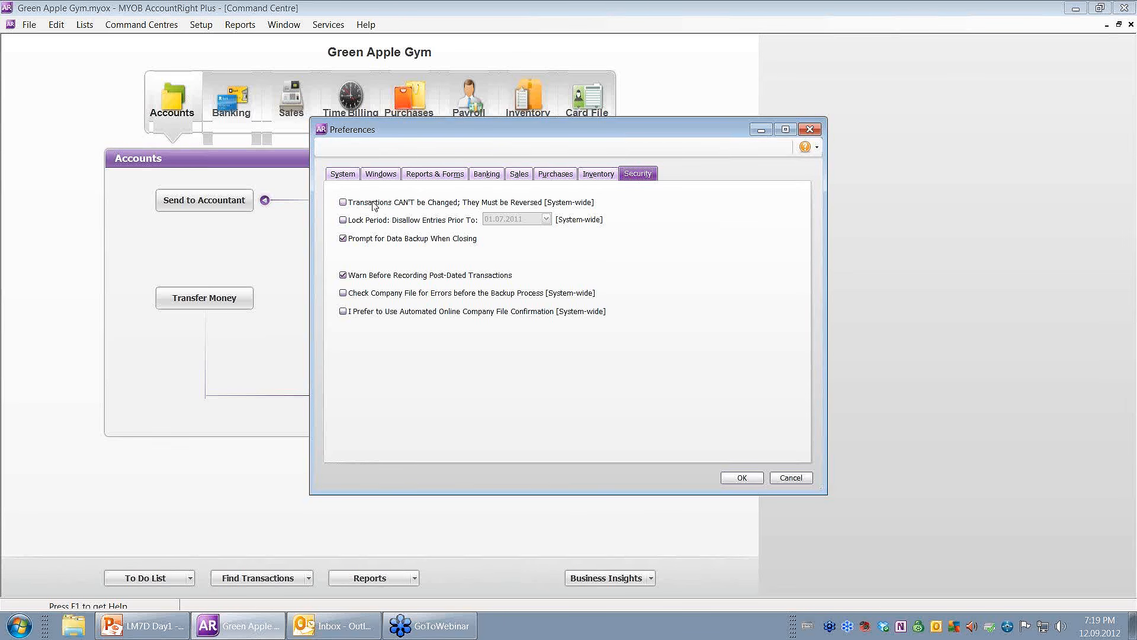
pyautogui.moveTo(374, 205)
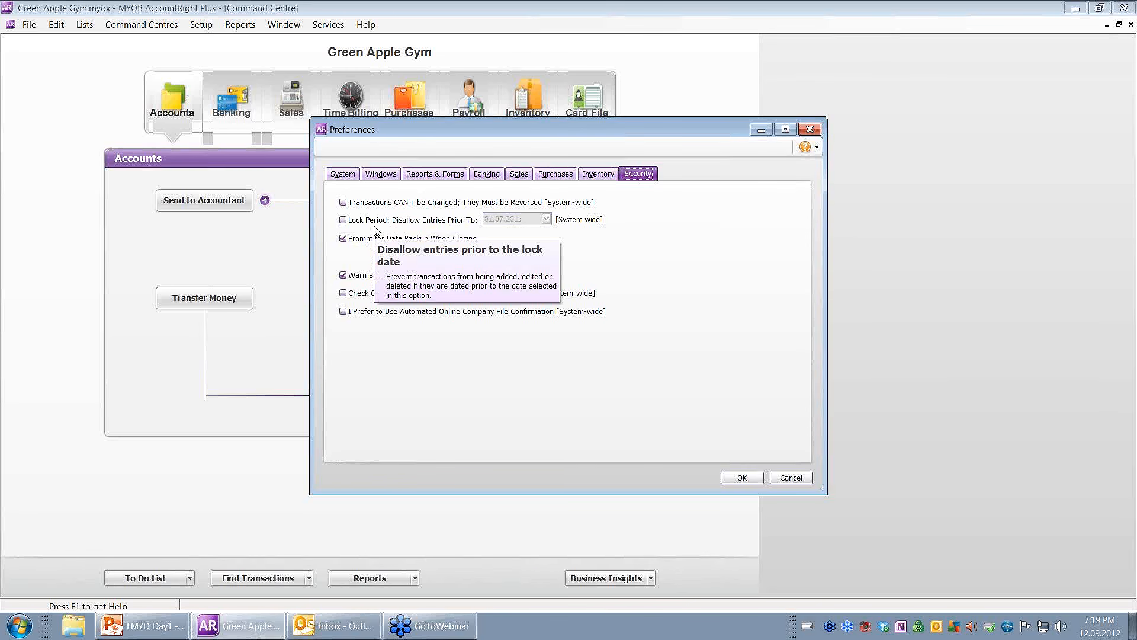
pyautogui.moveTo(362, 316)
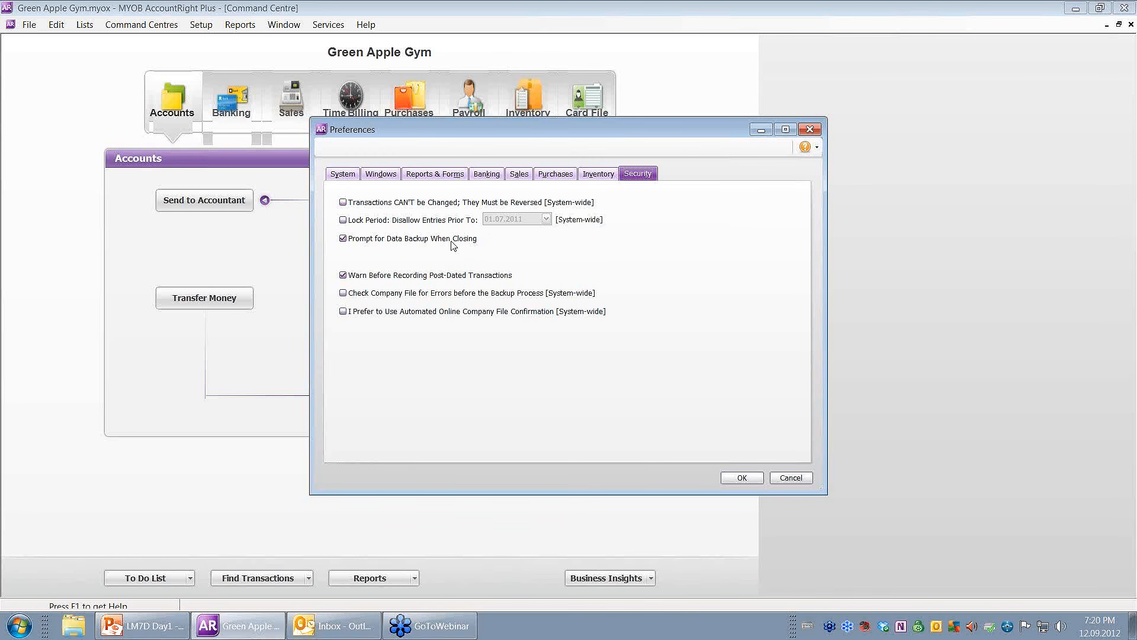
# Flip through the System, Windows, Reports & Forms, Banking and Sales preferences.
pyautogui.click(350, 178)
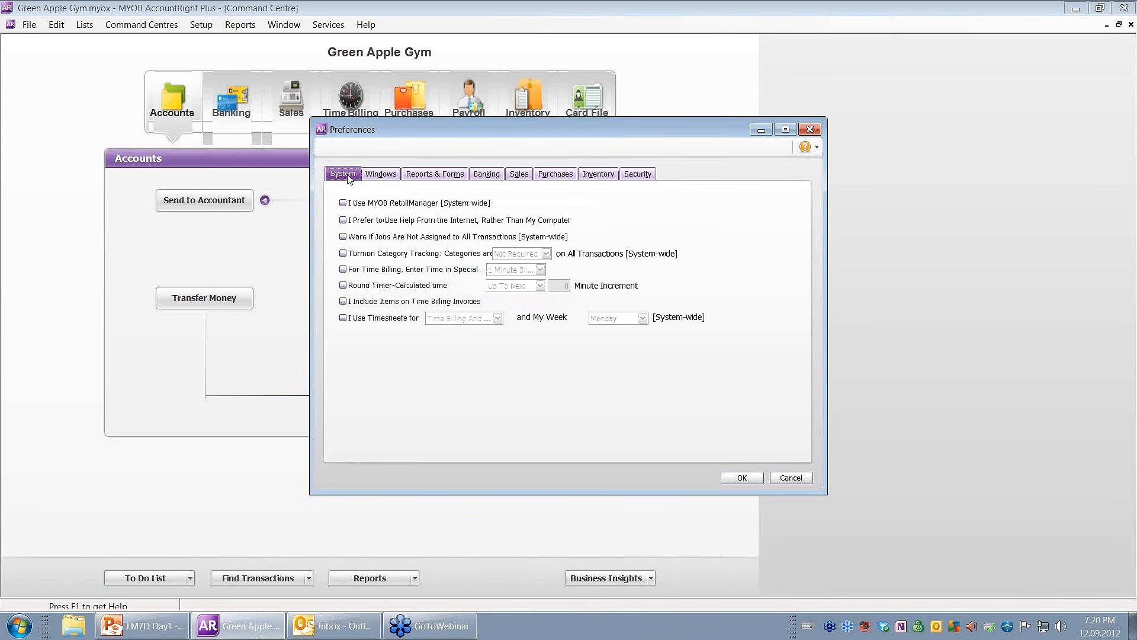
pyautogui.click(386, 176)
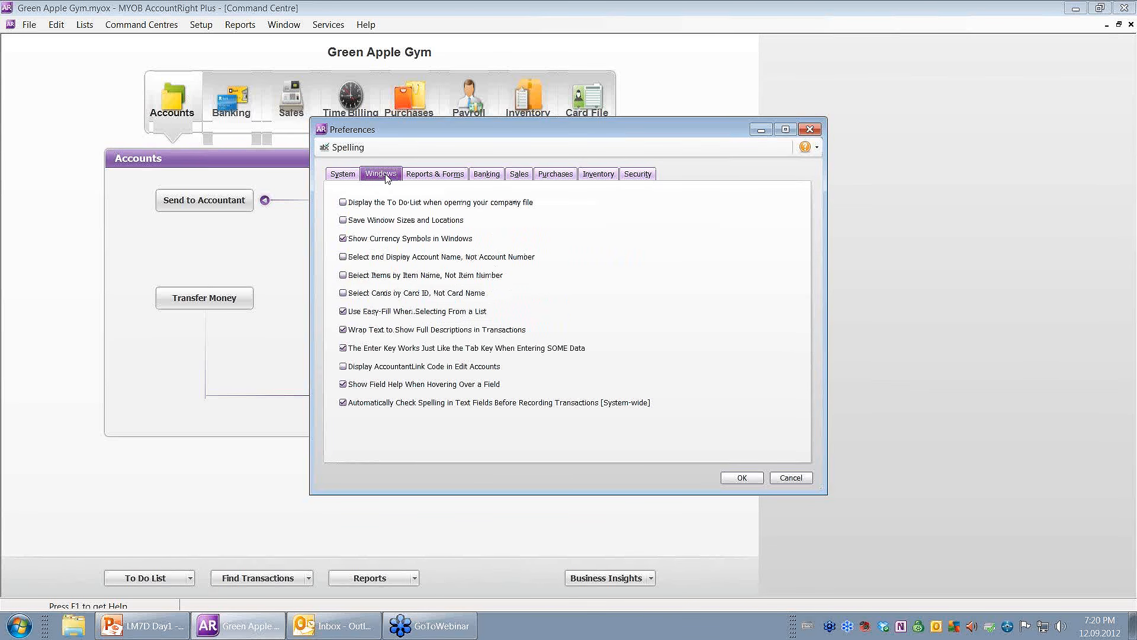
pyautogui.click(417, 175)
pyautogui.click(485, 175)
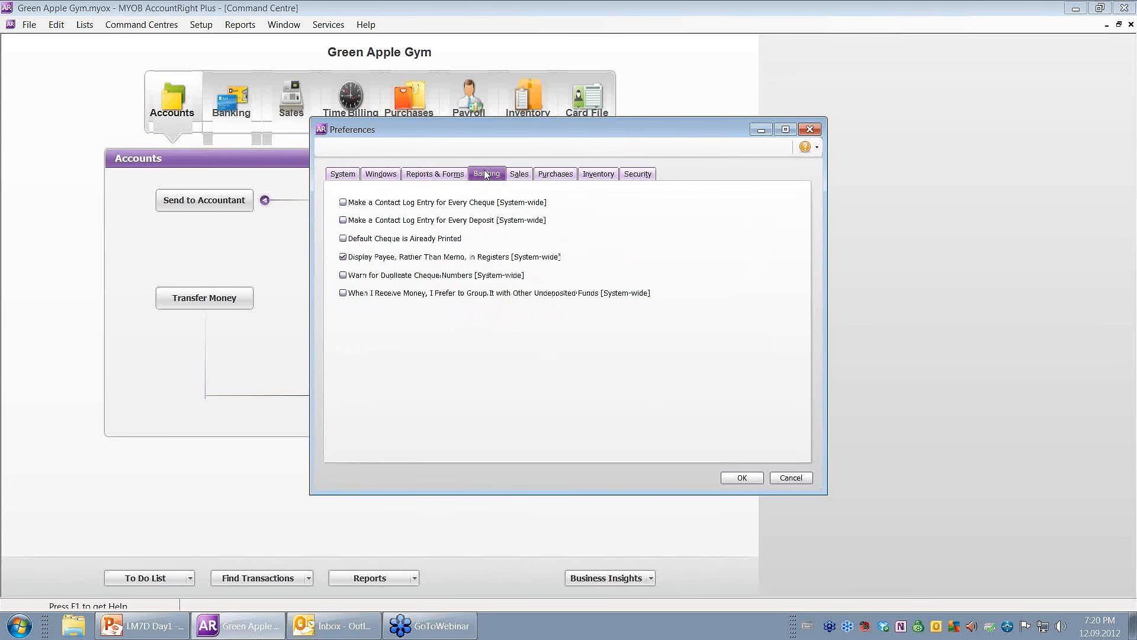
pyautogui.click(521, 176)
# Flip through Purchases, Inventory and Security preferences, then close Preferences with OK.
pyautogui.click(564, 177)
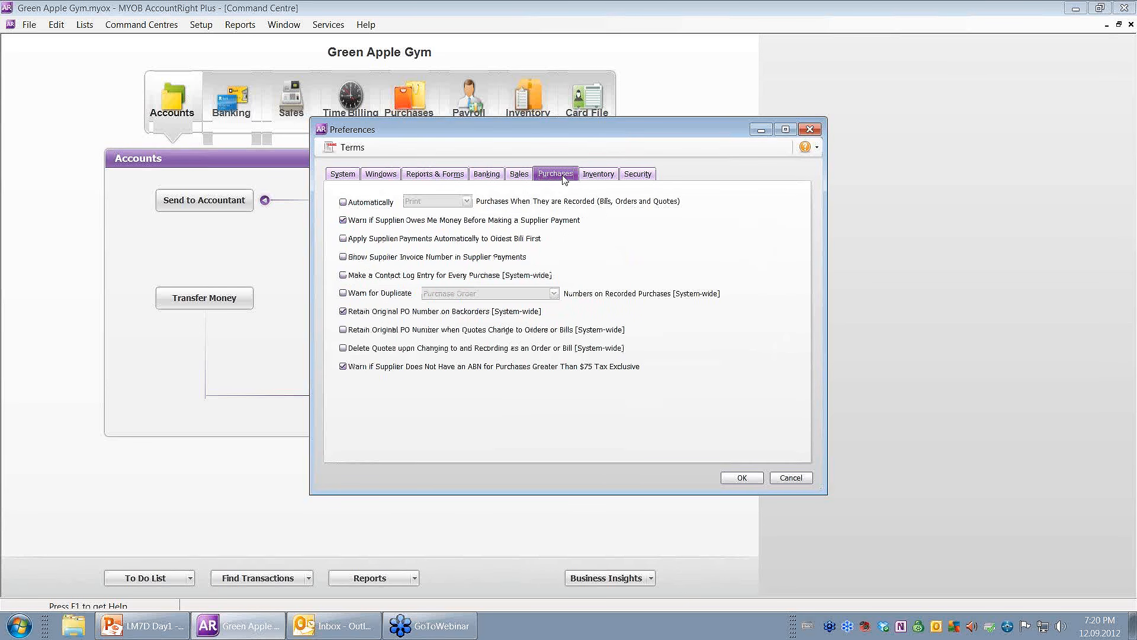
pyautogui.click(600, 179)
pyautogui.click(647, 177)
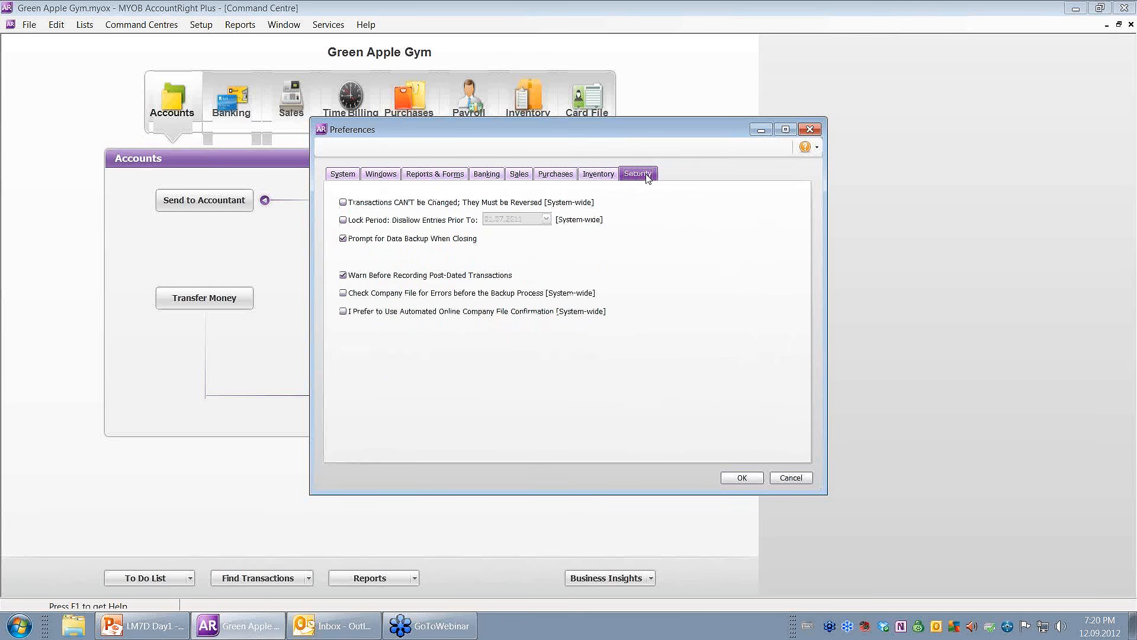
pyautogui.moveTo(617, 131); pyautogui.dragTo(698, 126)
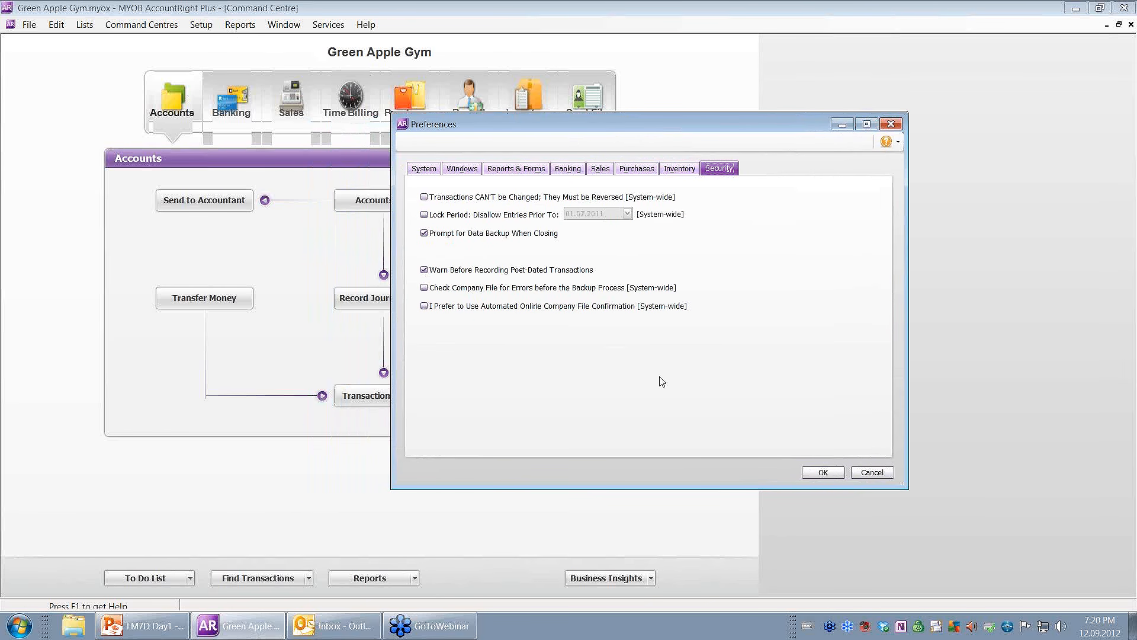
pyautogui.click(823, 472)
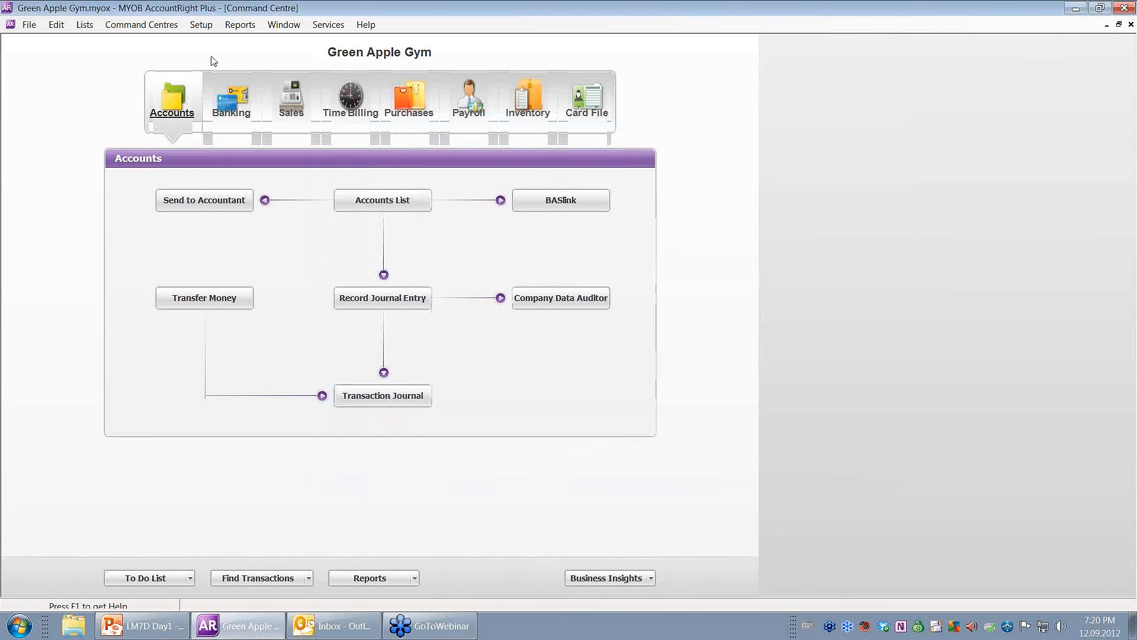
# Open Setup > Preferences briefly and close it again.
pyautogui.click(200, 25)
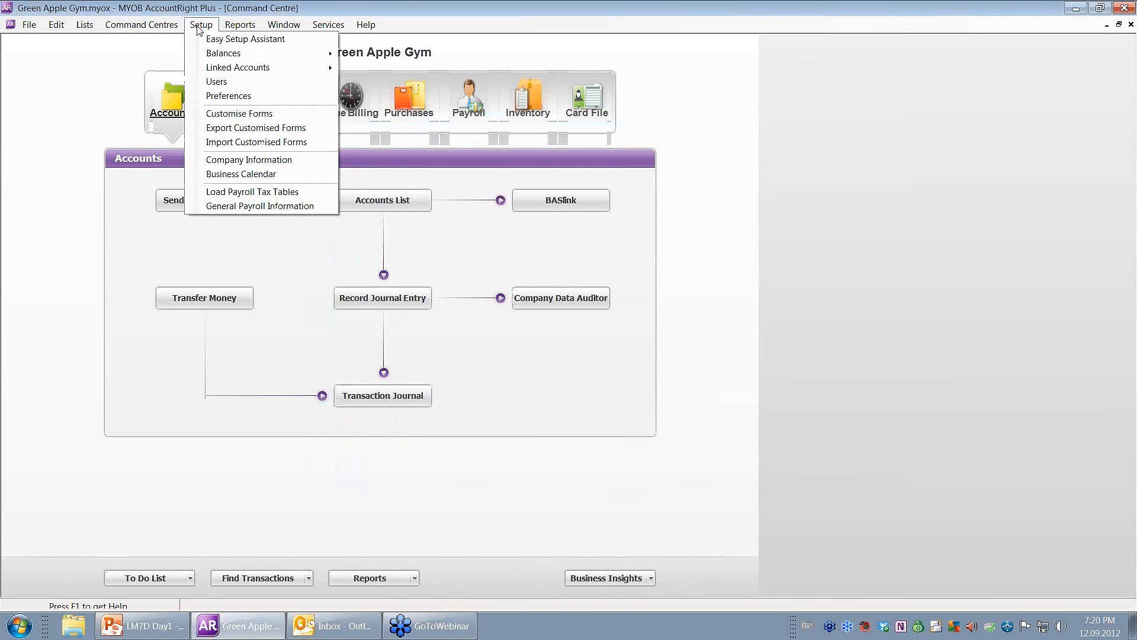
pyautogui.click(230, 96)
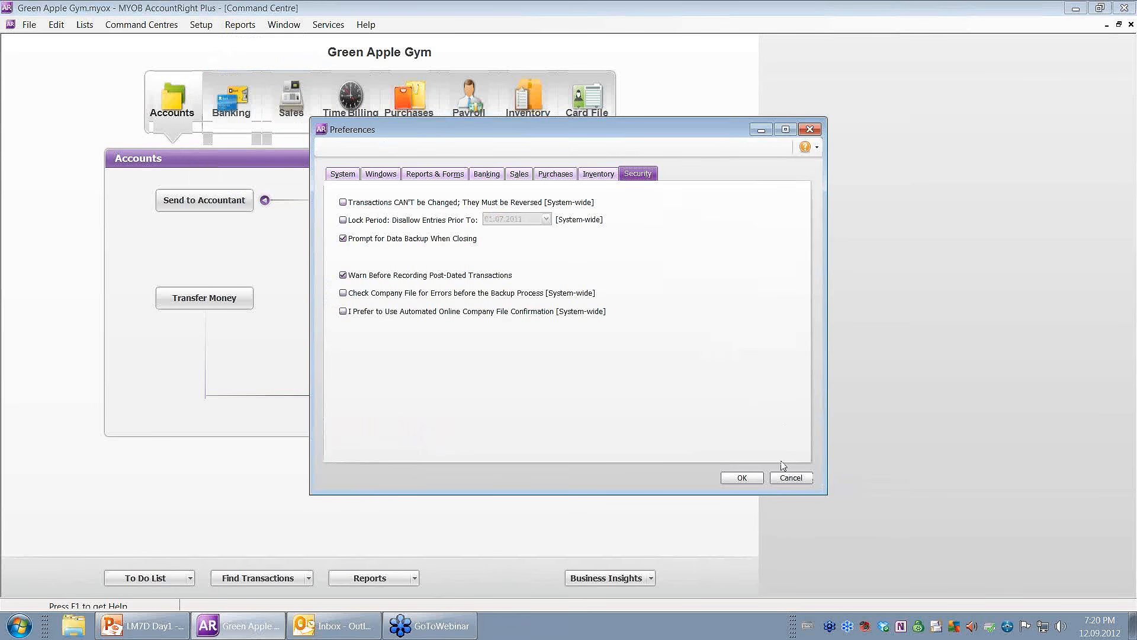
pyautogui.click(758, 478)
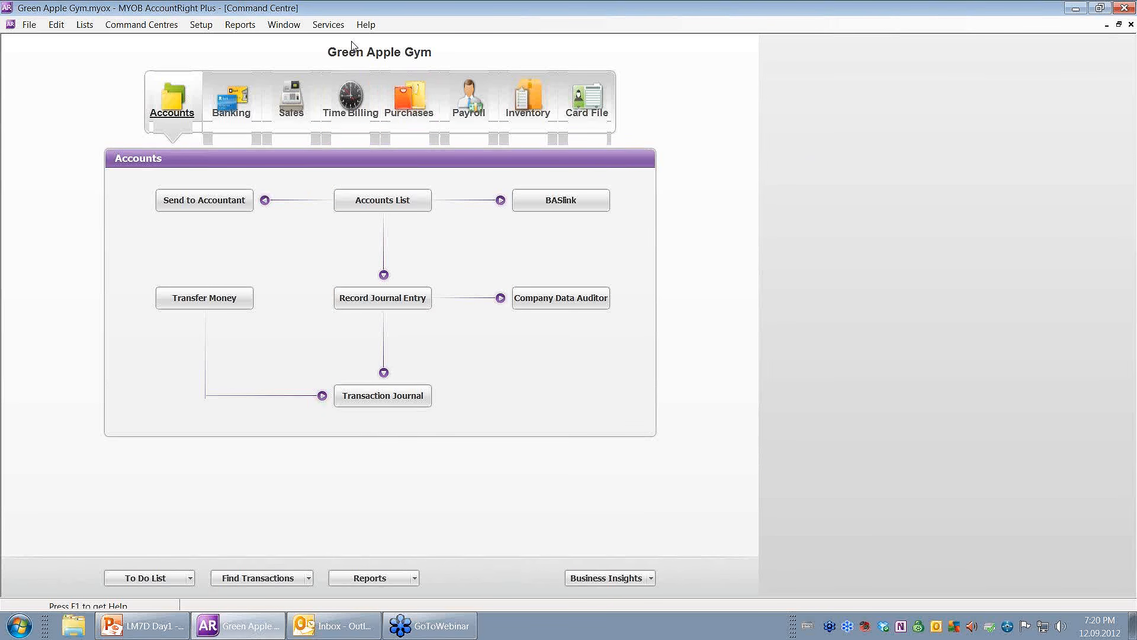
# Reopen Preferences and tick Make a Contact Log Entry for Every Cheque on Banking.
pyautogui.click(210, 27)
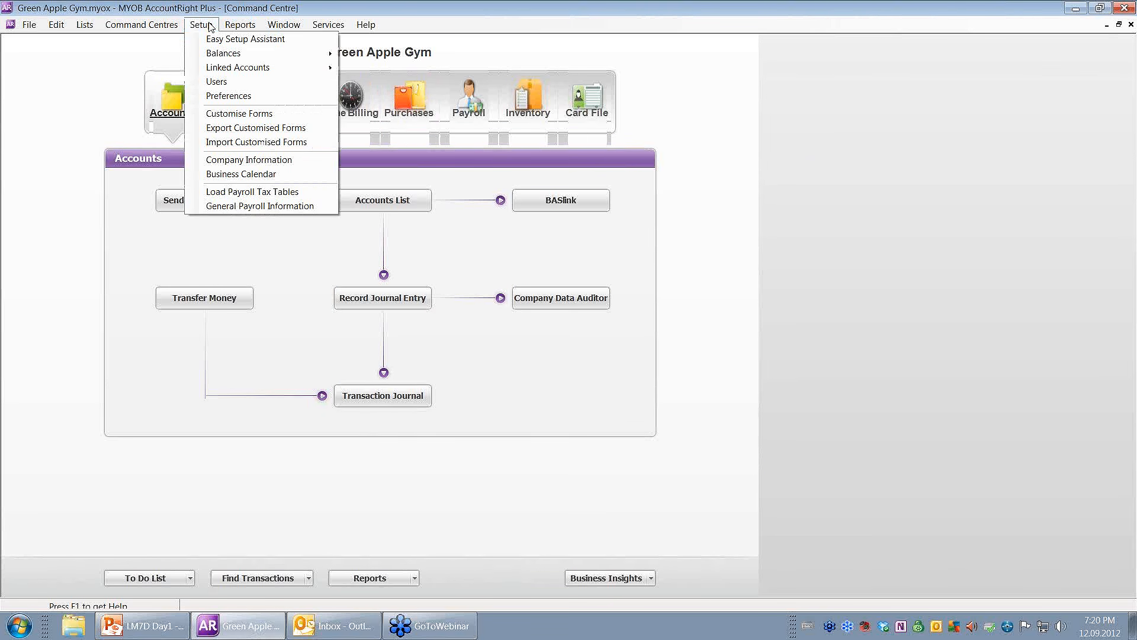
pyautogui.click(237, 95)
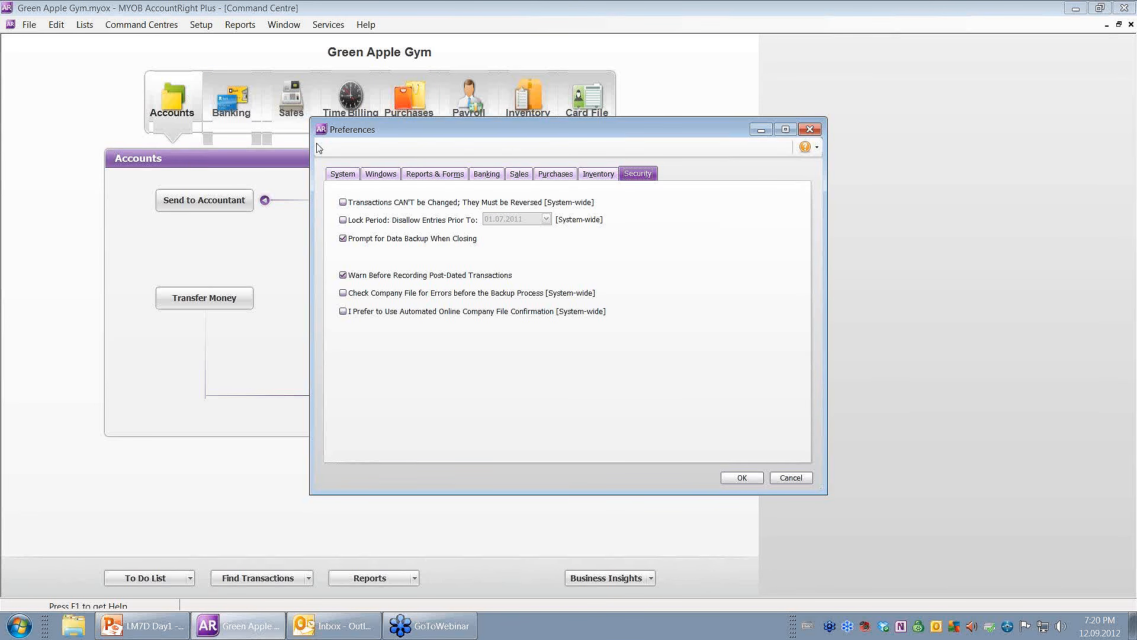
pyautogui.click(484, 174)
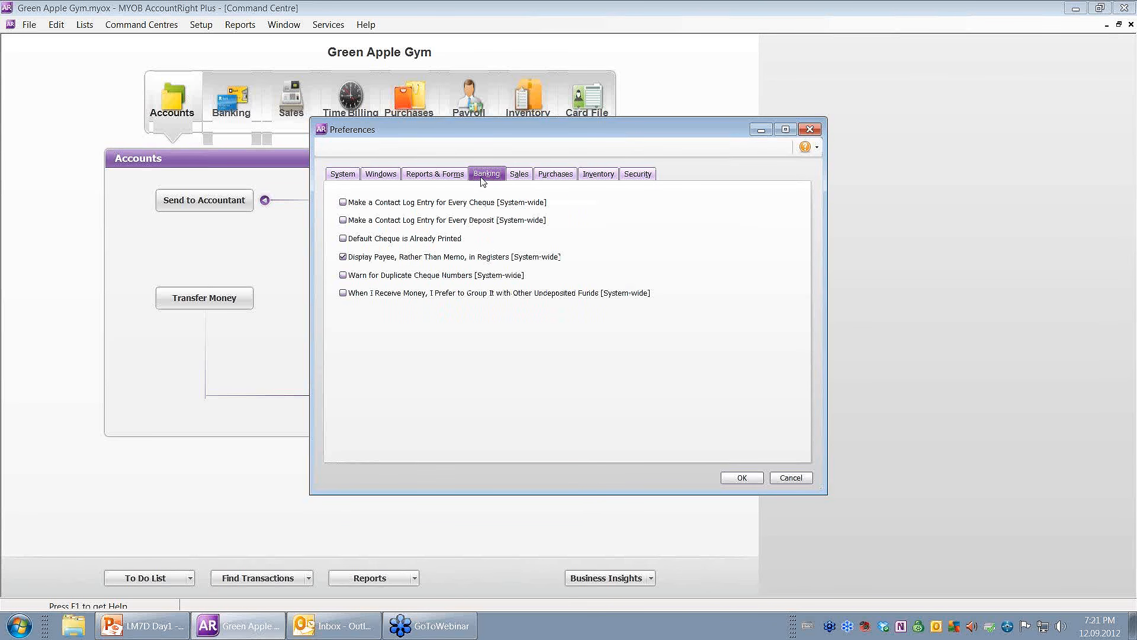
pyautogui.click(344, 203)
# Tick contact logs for every deposit and Default Cheque is Already Printed; untick Display Payee.
pyautogui.click(343, 220)
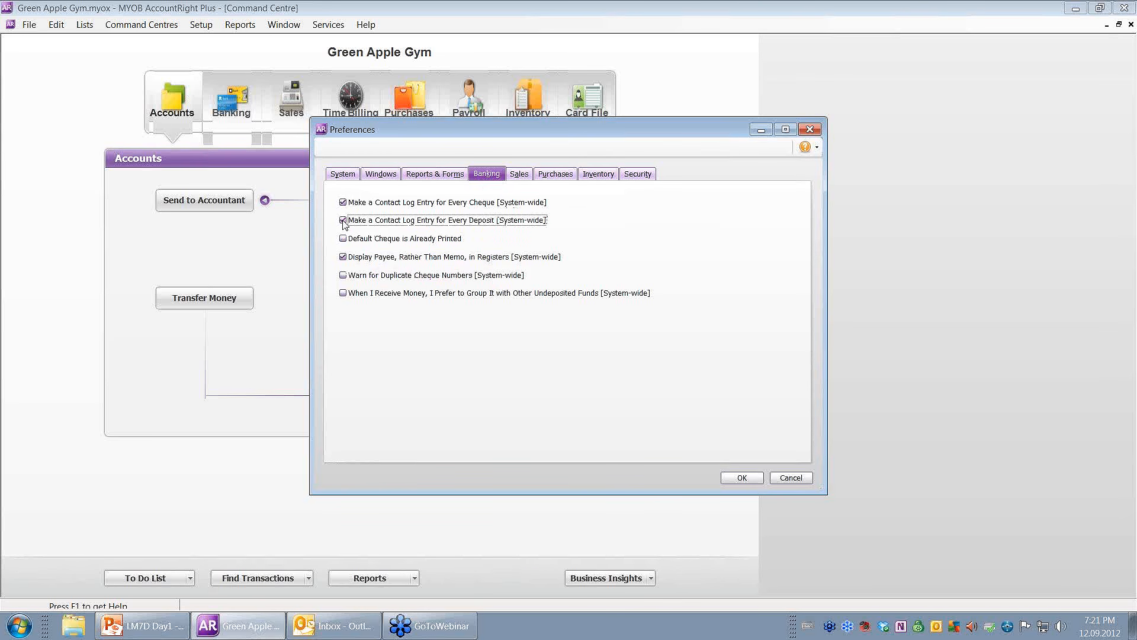
pyautogui.click(343, 239)
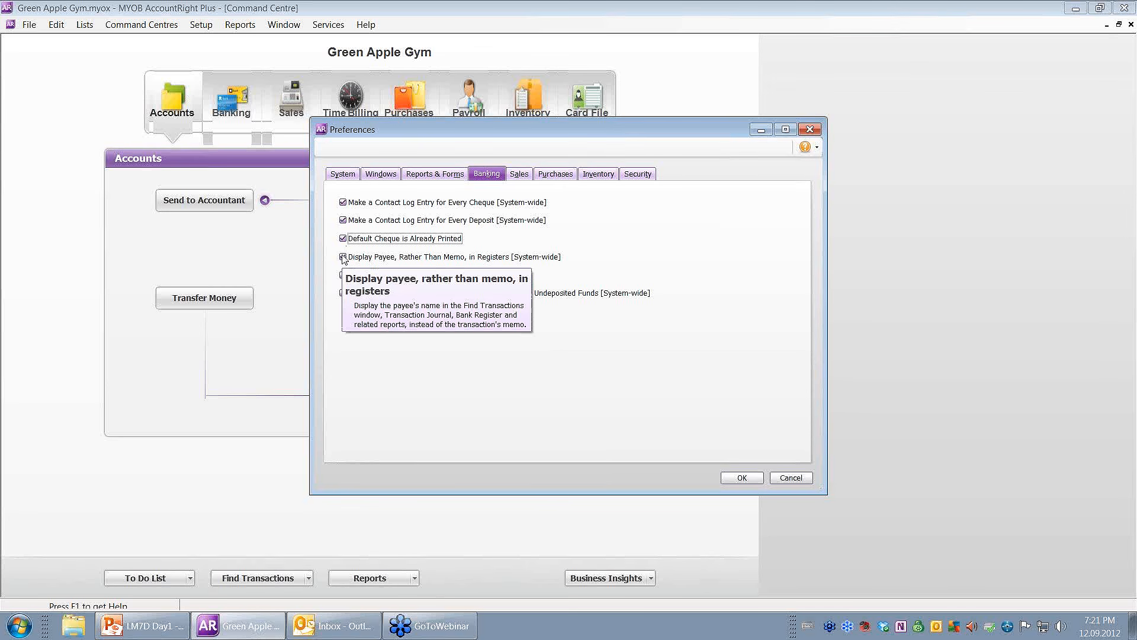
pyautogui.click(343, 256)
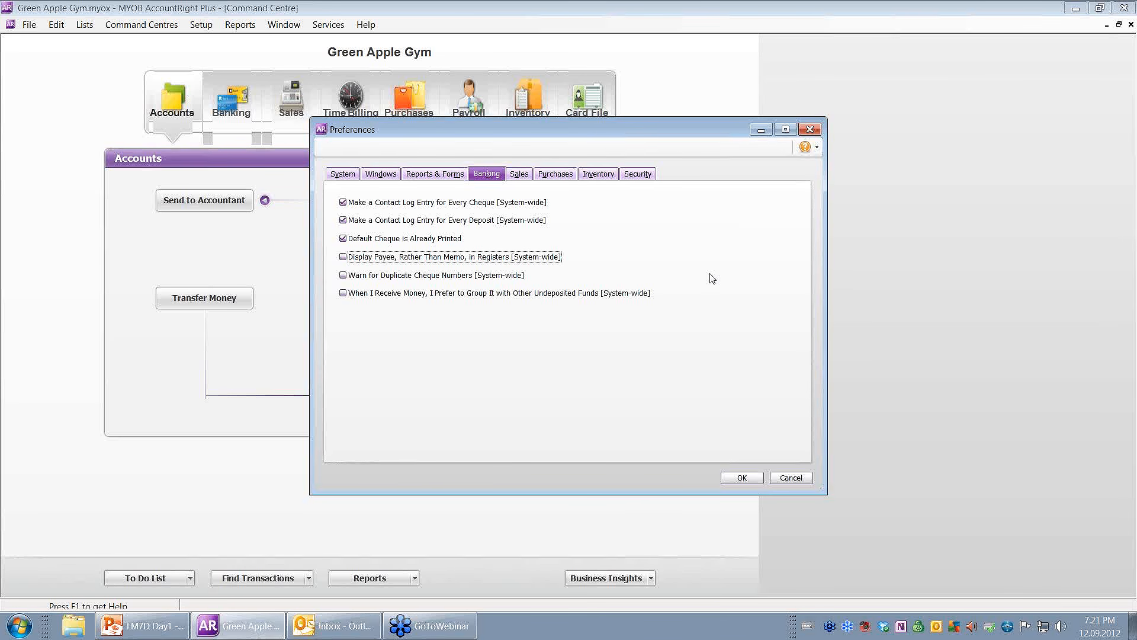
pyautogui.click(516, 175)
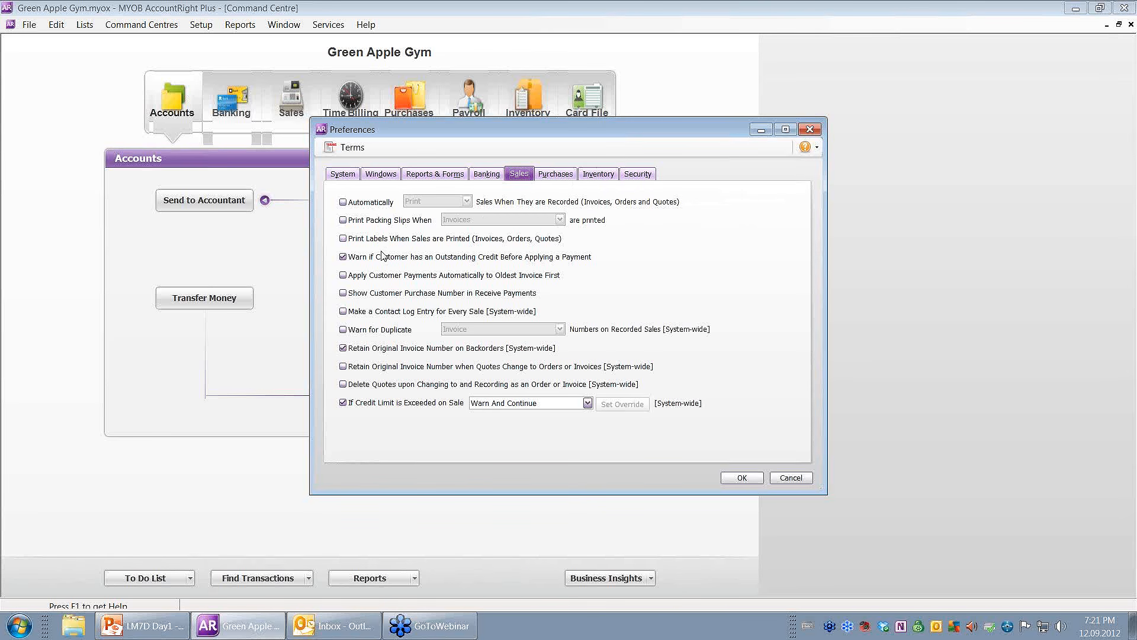
# Tick Make a Contact Log Entry for Every Sale and Retain Original Invoice Number.
pyautogui.moveTo(384, 261)
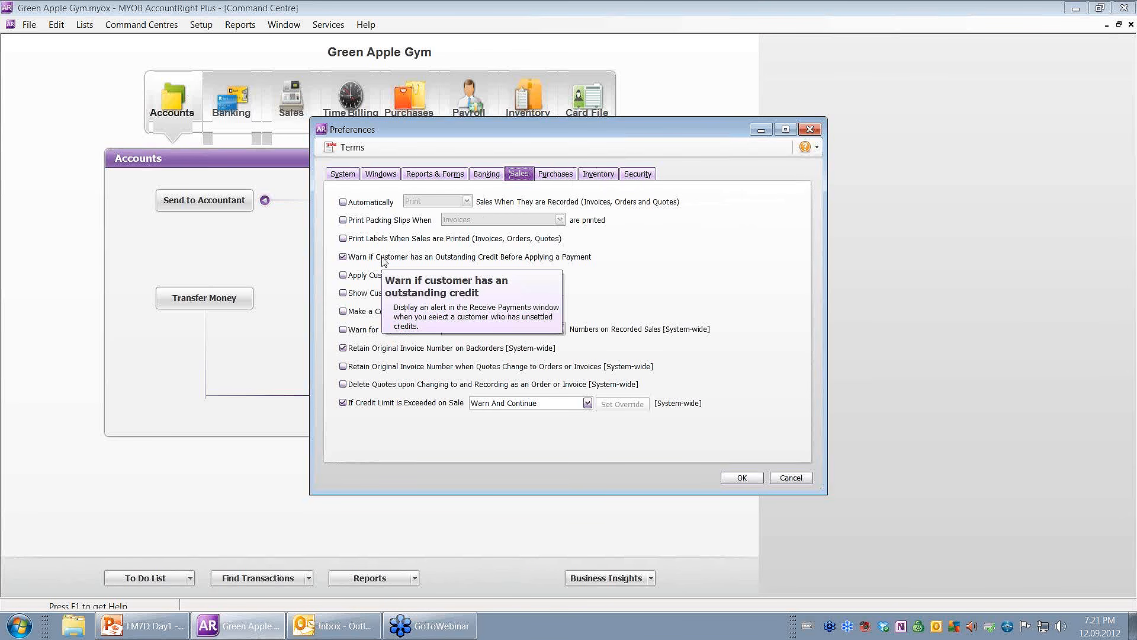
pyautogui.click(368, 315)
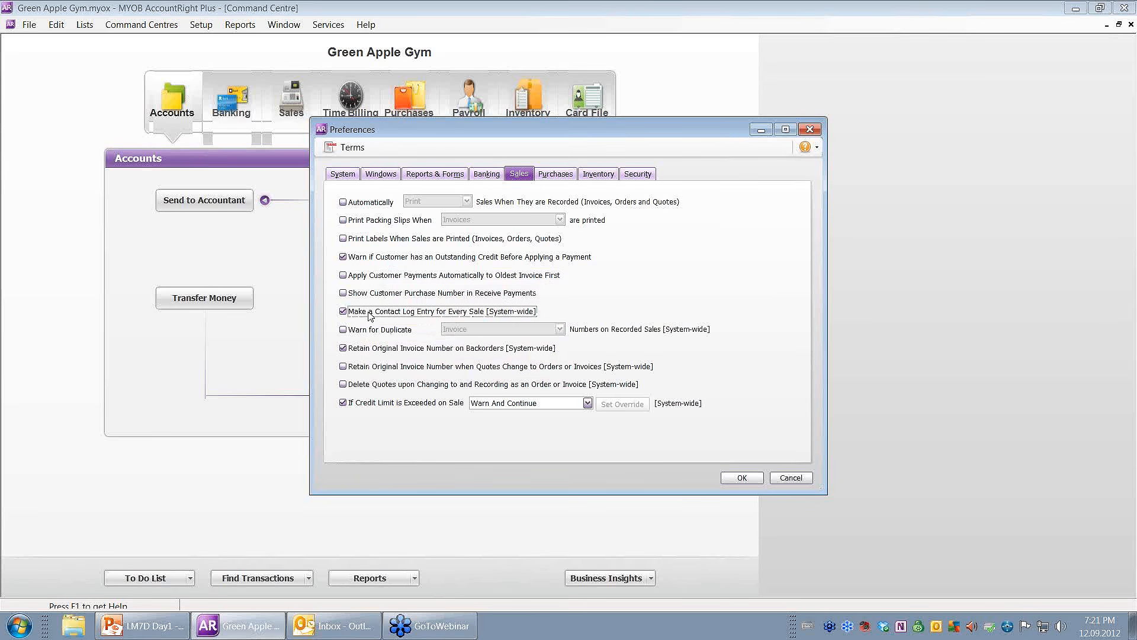
pyautogui.moveTo(375, 354)
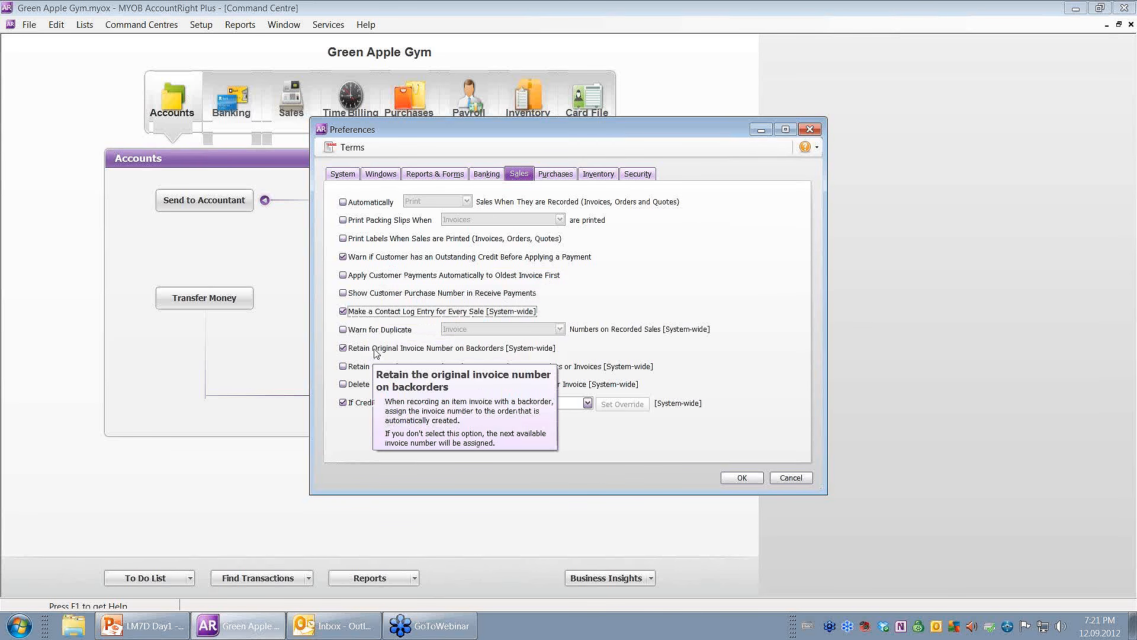
pyautogui.click(364, 367)
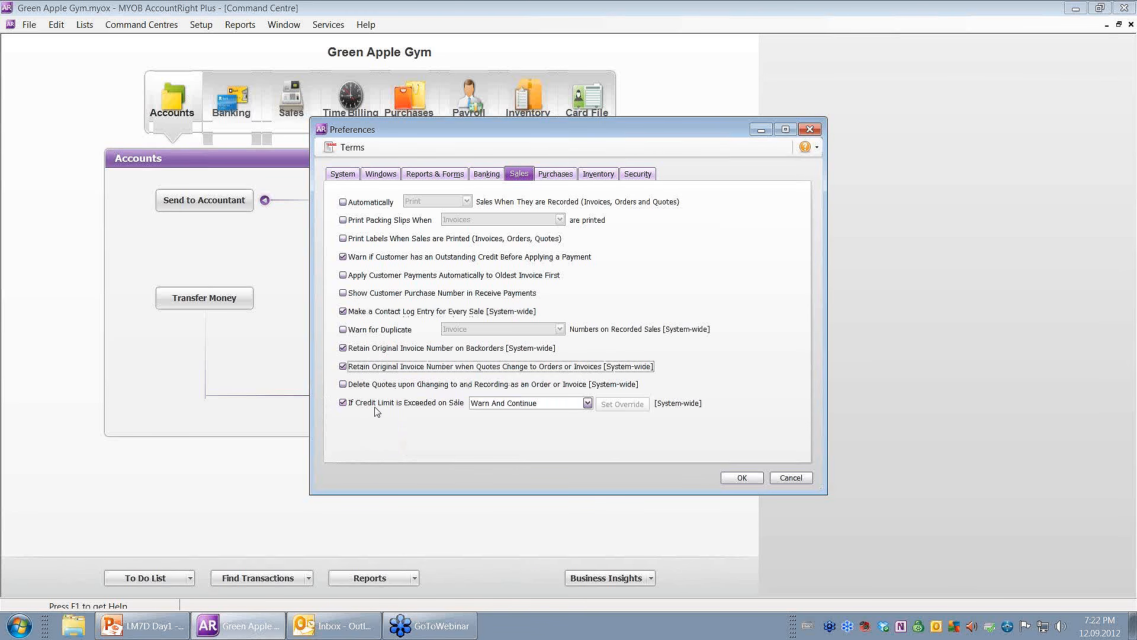
# Check the exceeded credit-limit choices and keep Warn And Continue.
pyautogui.moveTo(422, 411)
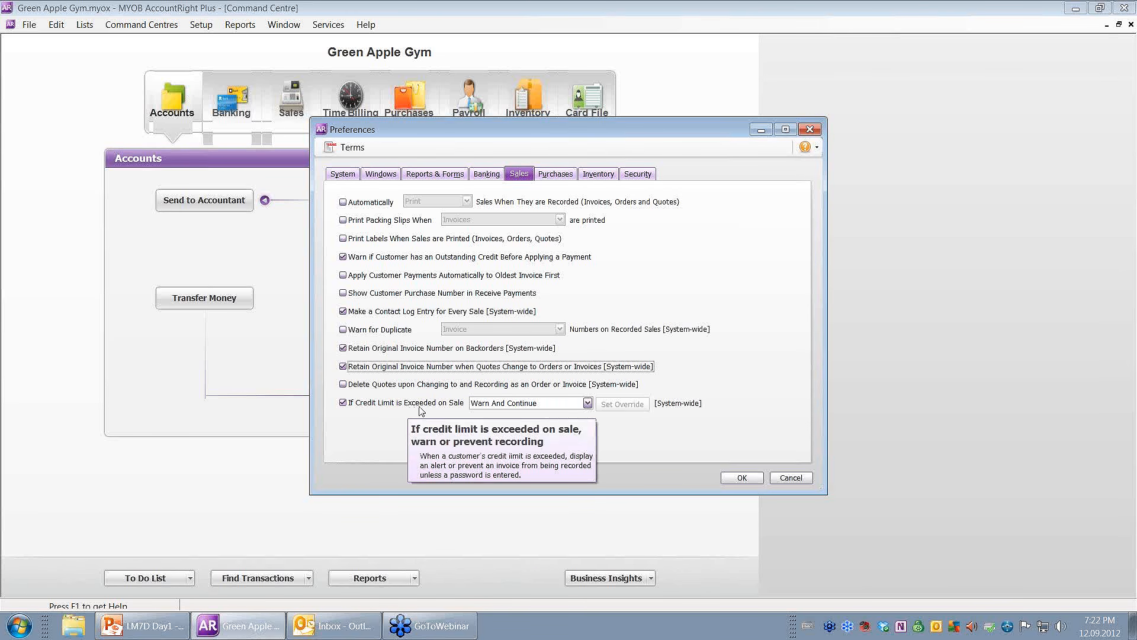
pyautogui.click(587, 403)
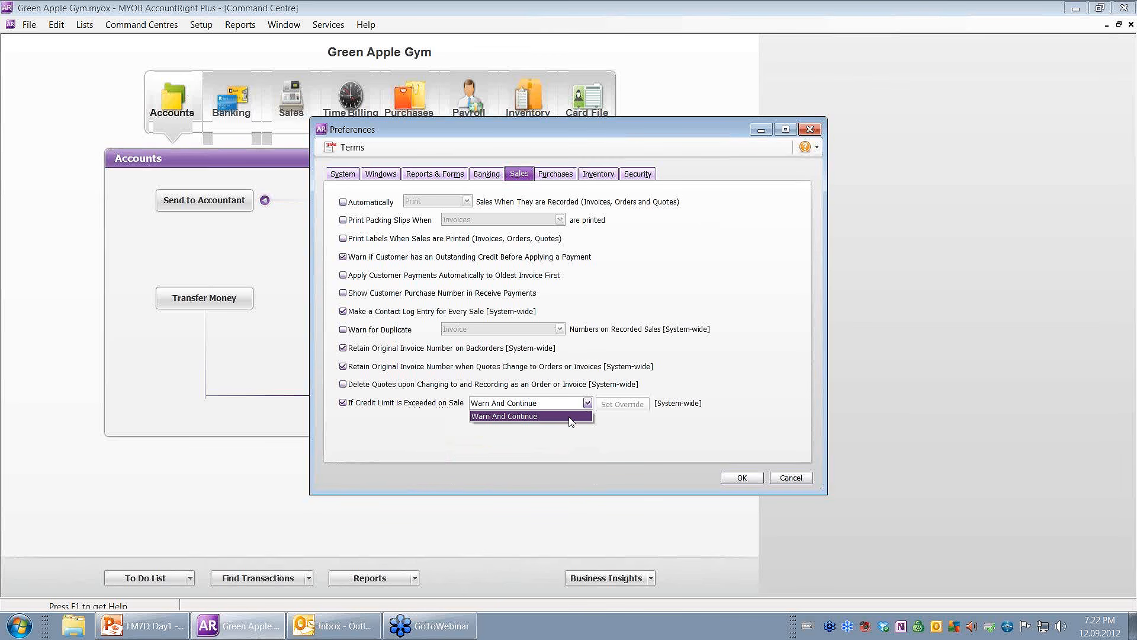
pyautogui.moveTo(589, 407)
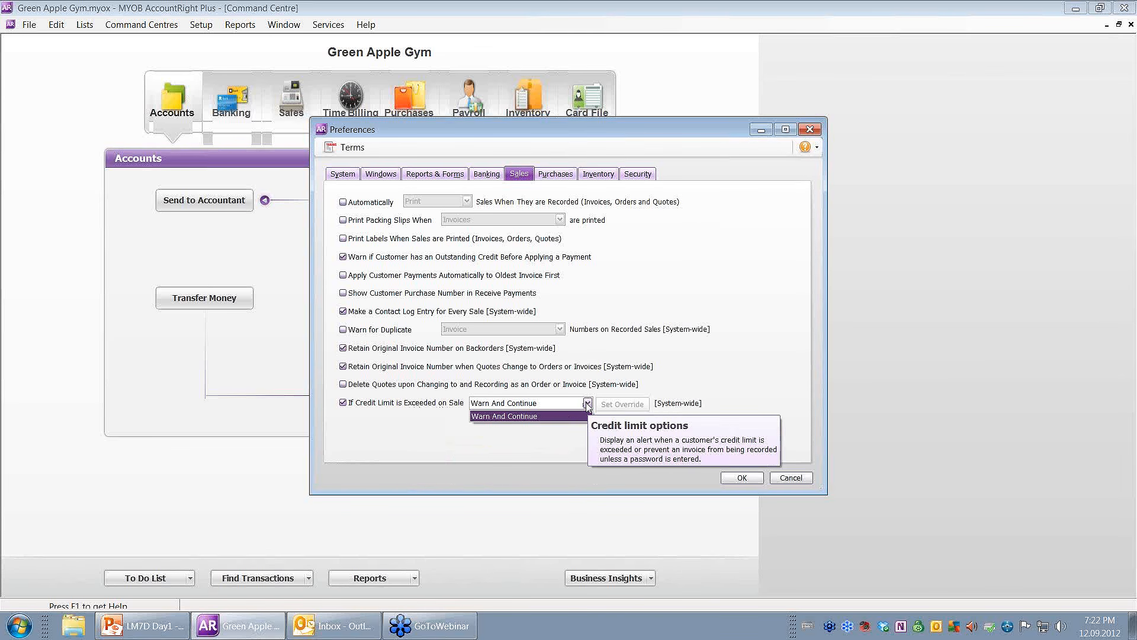
pyautogui.click(587, 405)
pyautogui.click(585, 406)
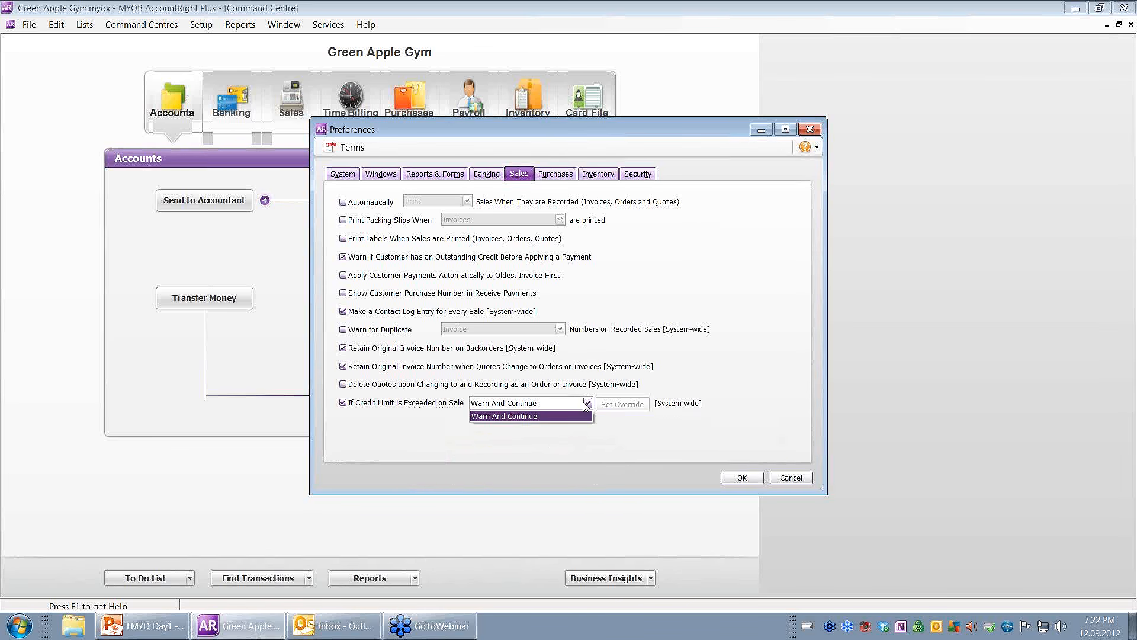
pyautogui.click(586, 405)
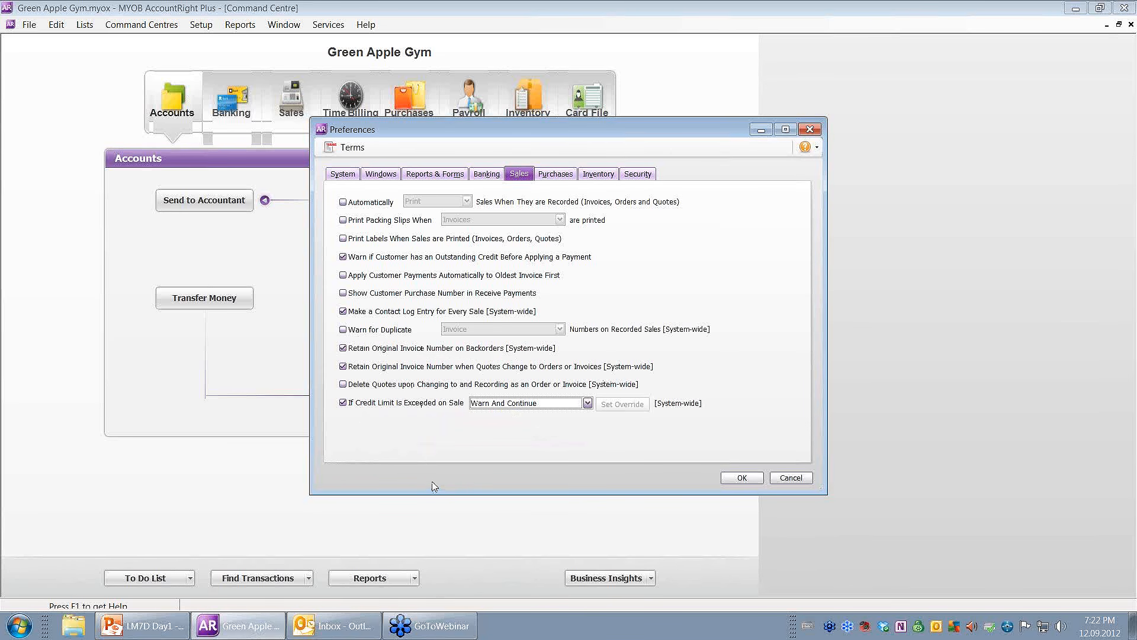
# On the Purchases tab, tick Make a Contact Log Entry for Every Purchase.
pyautogui.click(552, 174)
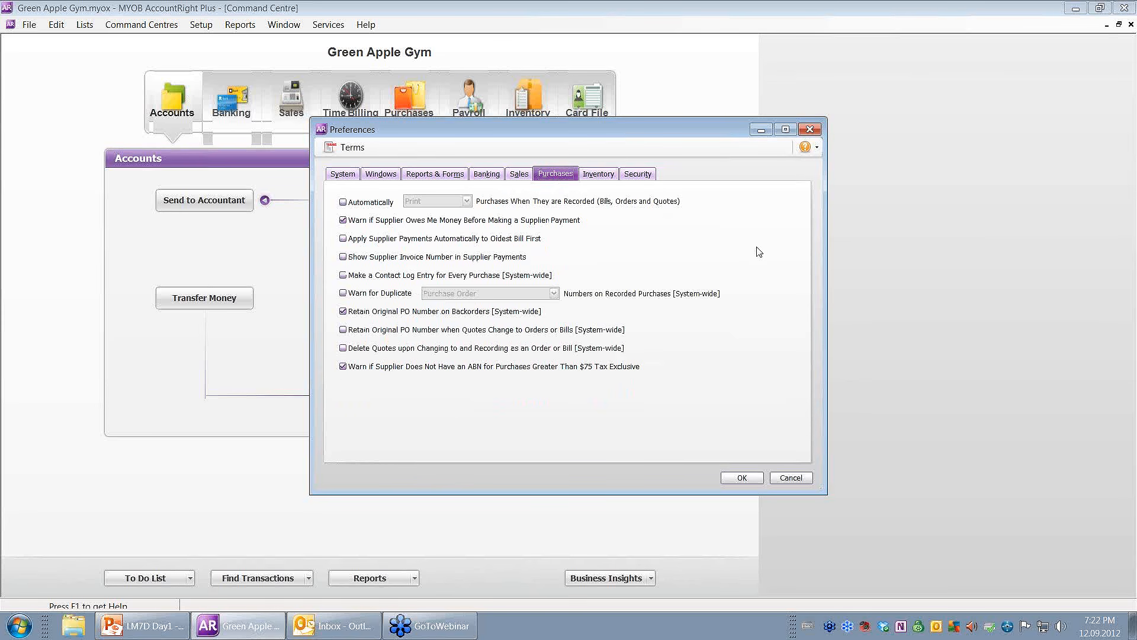
pyautogui.moveTo(458, 226)
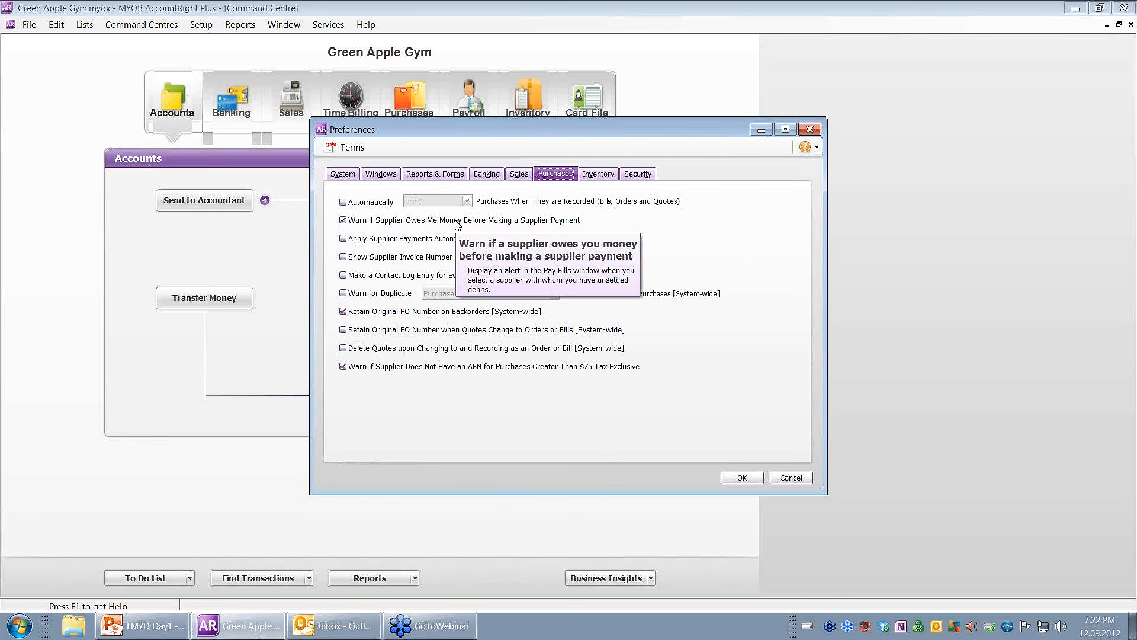
pyautogui.click(413, 276)
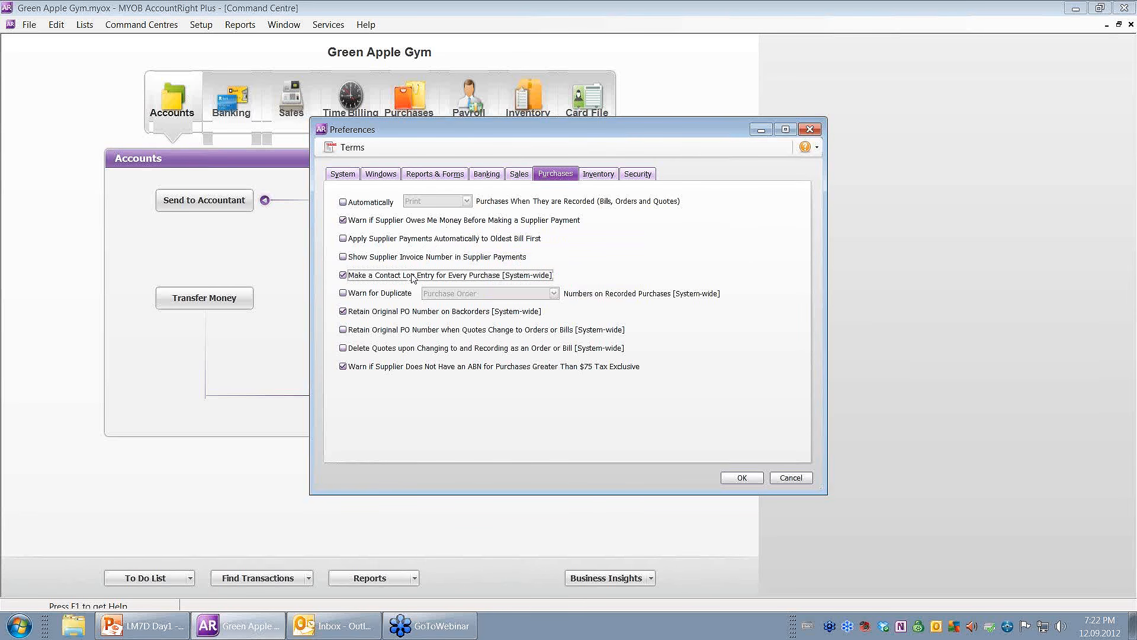
pyautogui.moveTo(410, 314)
# Tick Delete Quotes upon Changing and Retain Original PO Number when Quotes Change.
pyautogui.moveTo(379, 351)
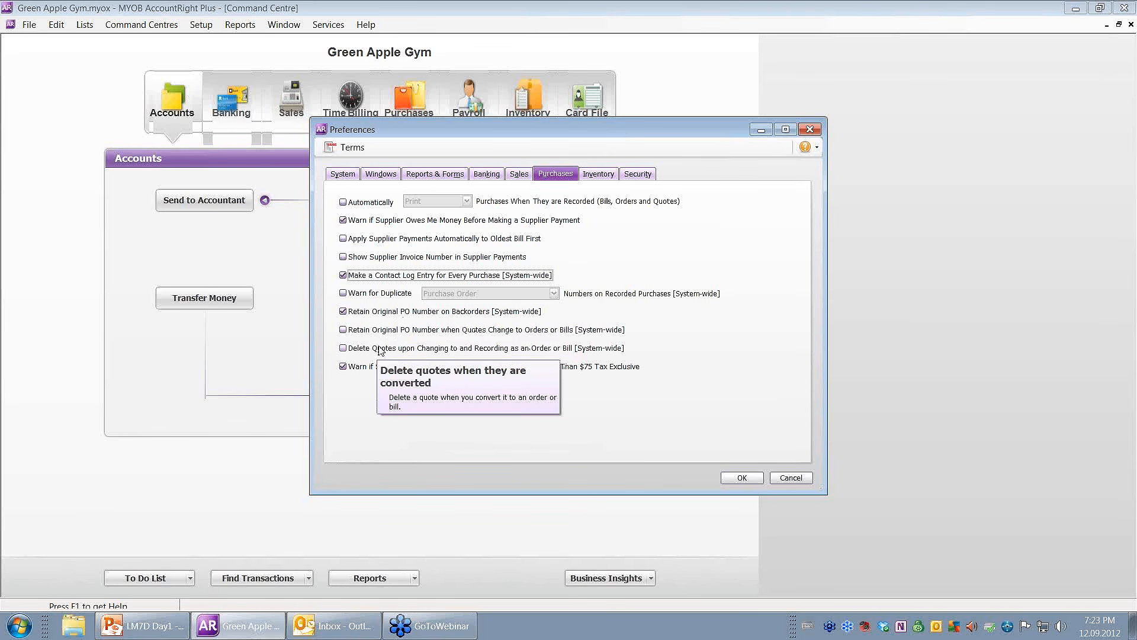
pyautogui.click(380, 350)
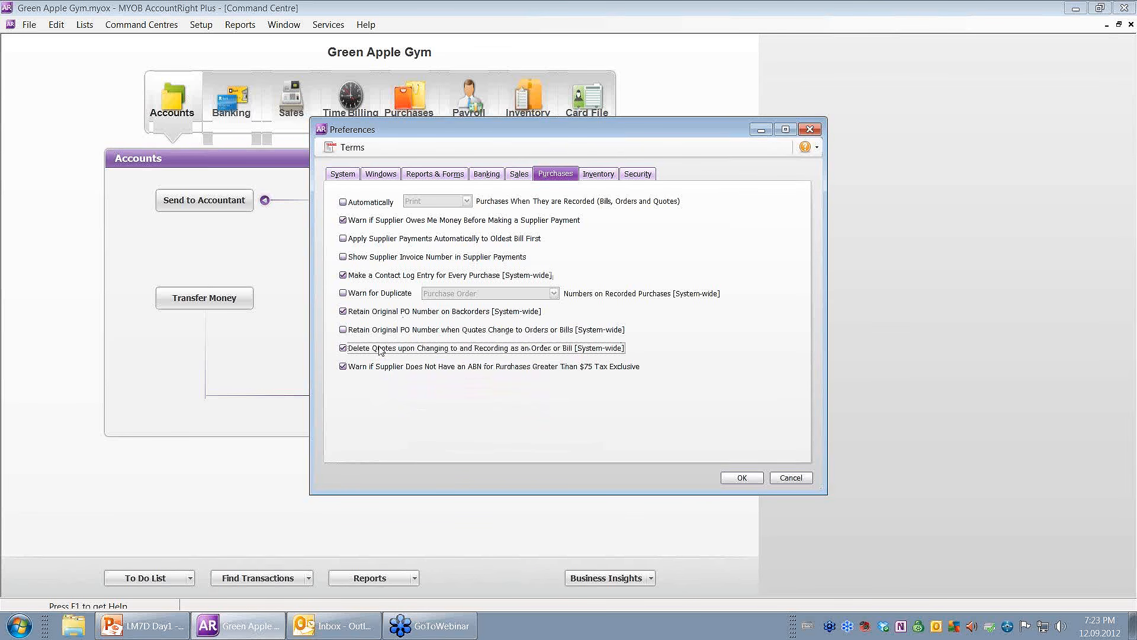
pyautogui.moveTo(369, 374)
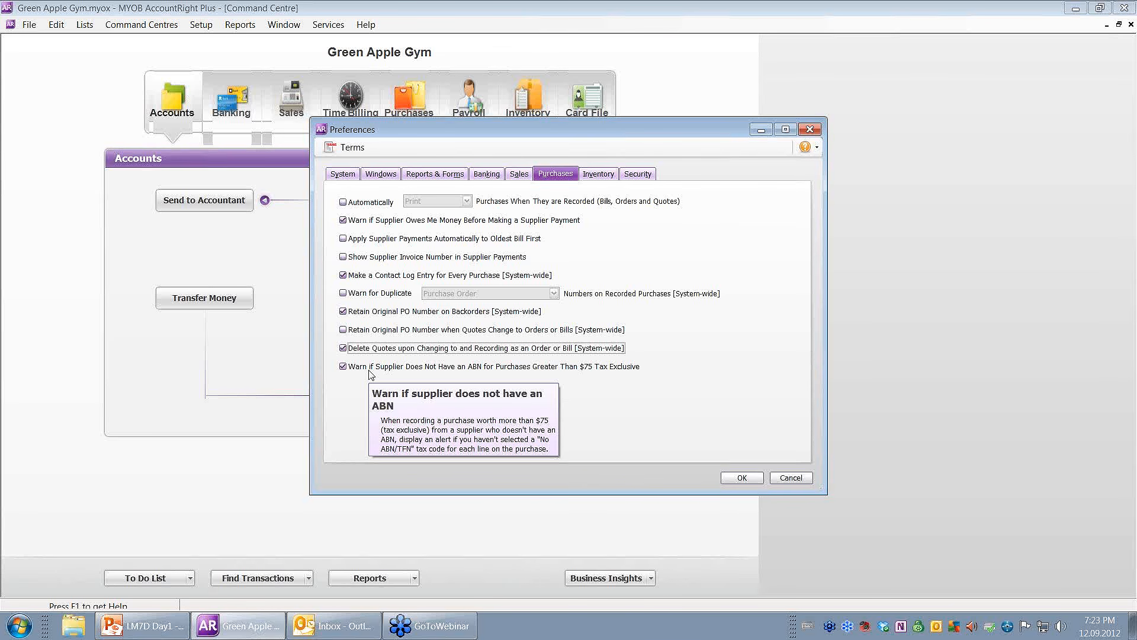
pyautogui.click(343, 330)
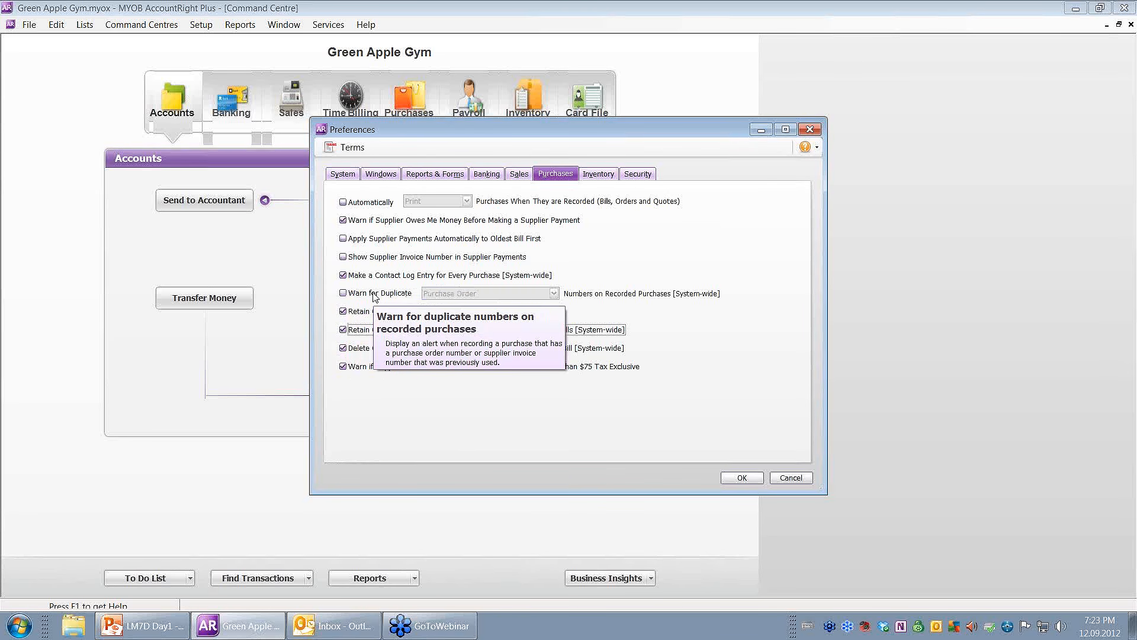
pyautogui.moveTo(363, 219)
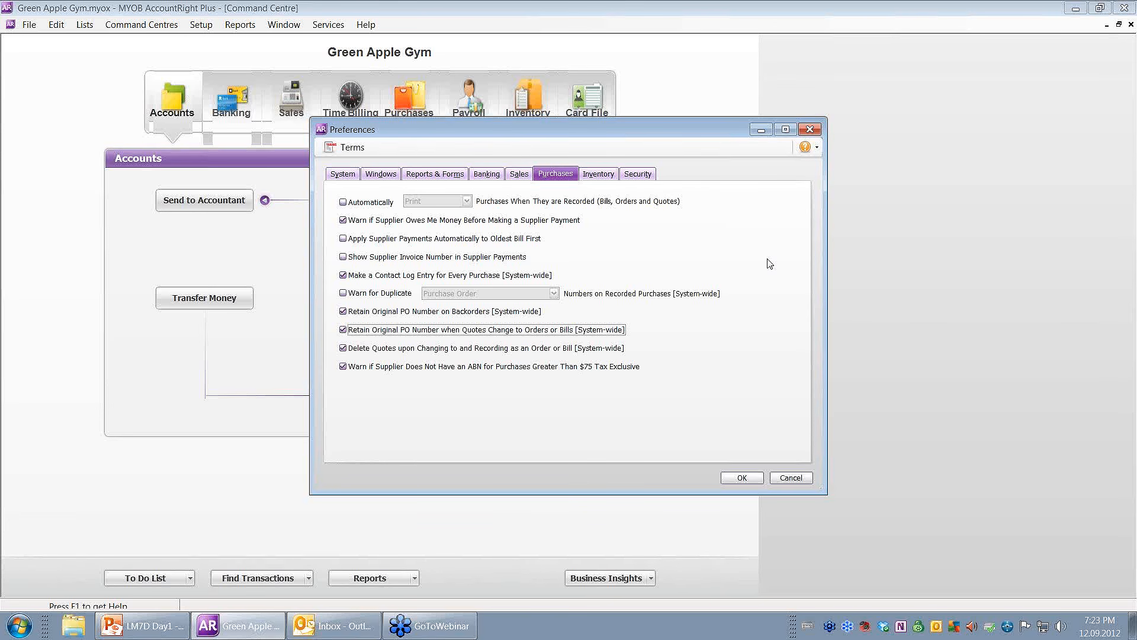
pyautogui.click(644, 176)
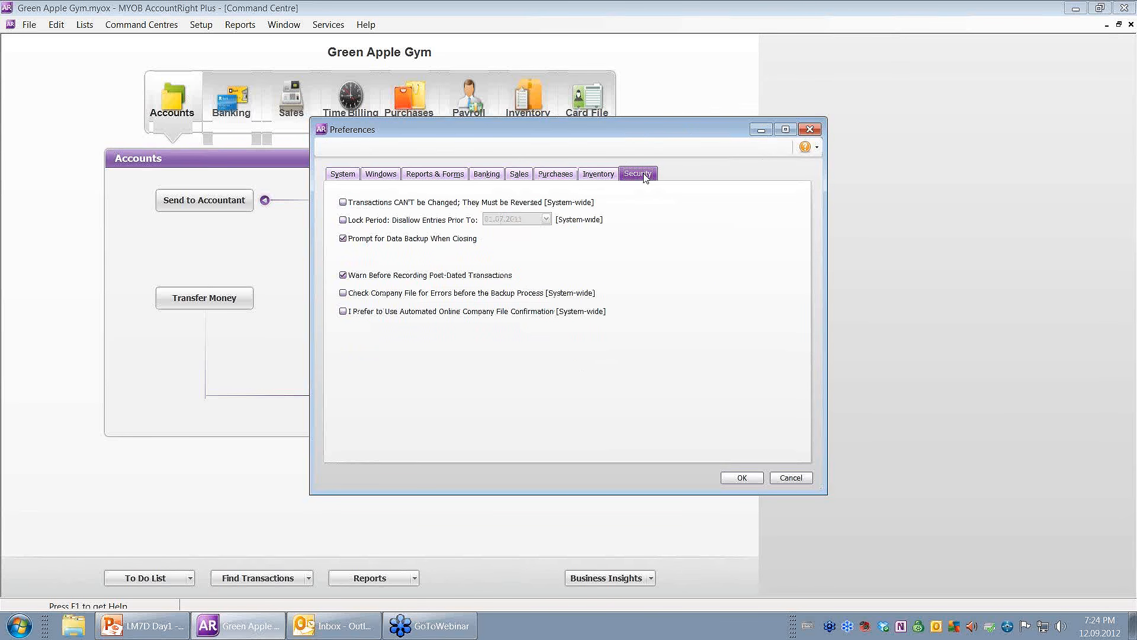
# Tick Check Company File for Errors before Backup; untick Warn Before Recording Post-Dated Transactions.
pyautogui.moveTo(440, 242)
pyautogui.moveTo(375, 297)
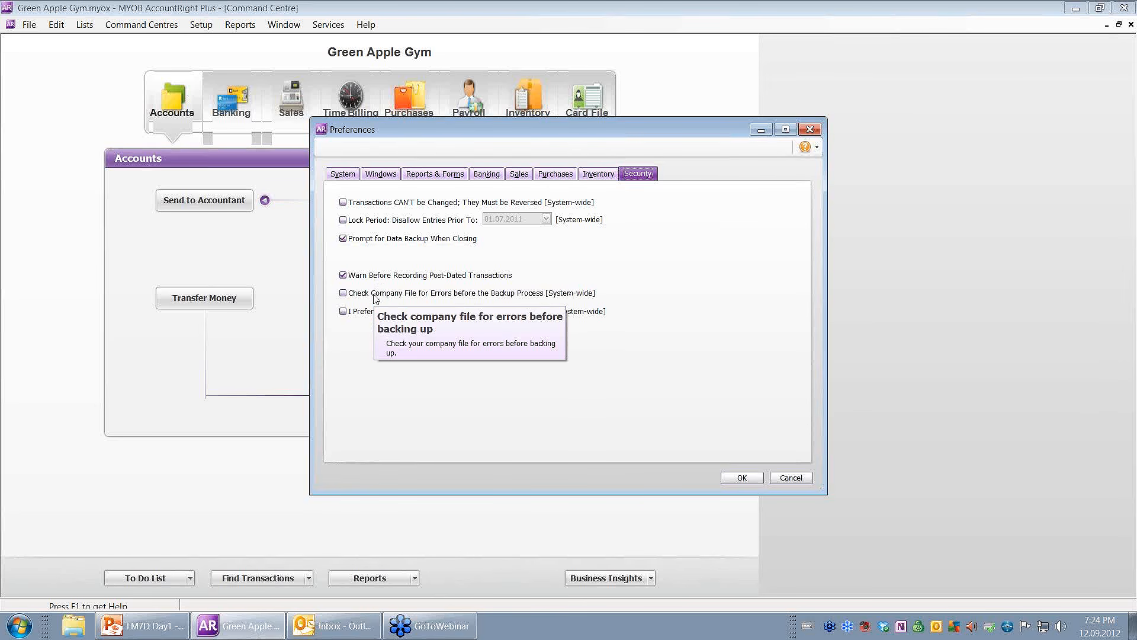
pyautogui.click(375, 296)
pyautogui.click(391, 277)
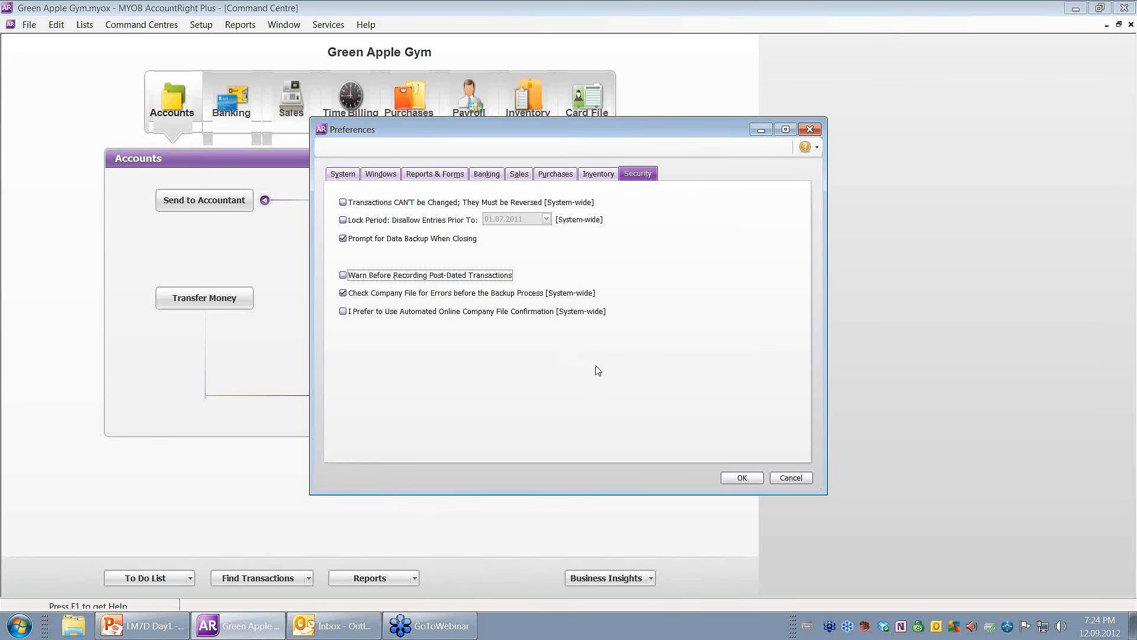
# Save the preferences and open the Tax Code List showing GST 10%, FRE 0% and LCT 33%.
pyautogui.click(740, 477)
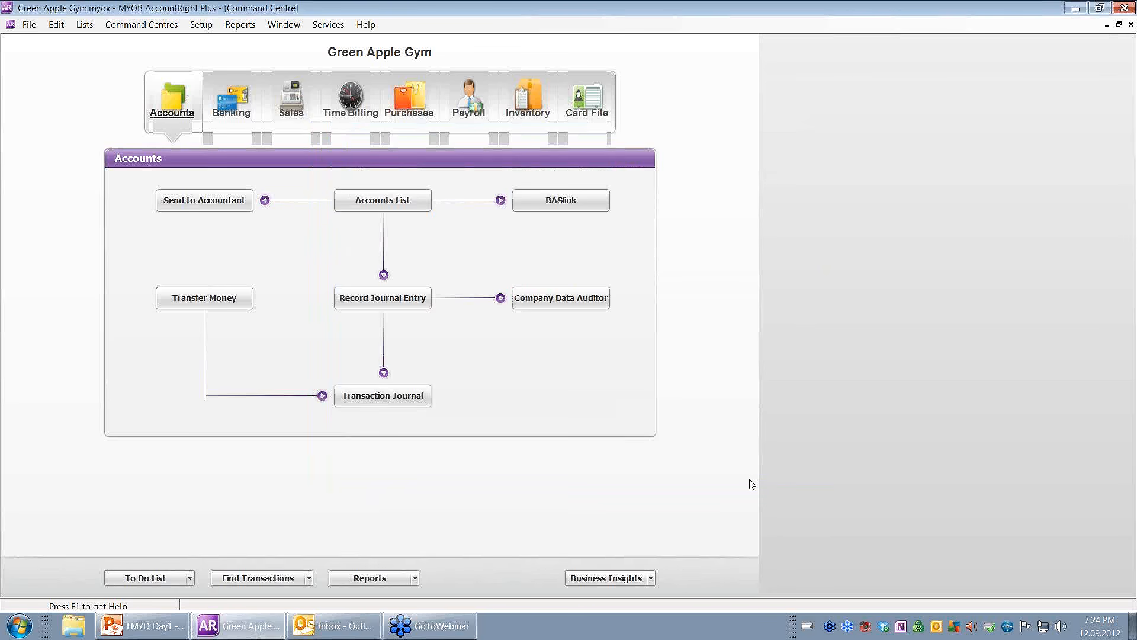
pyautogui.click(85, 25)
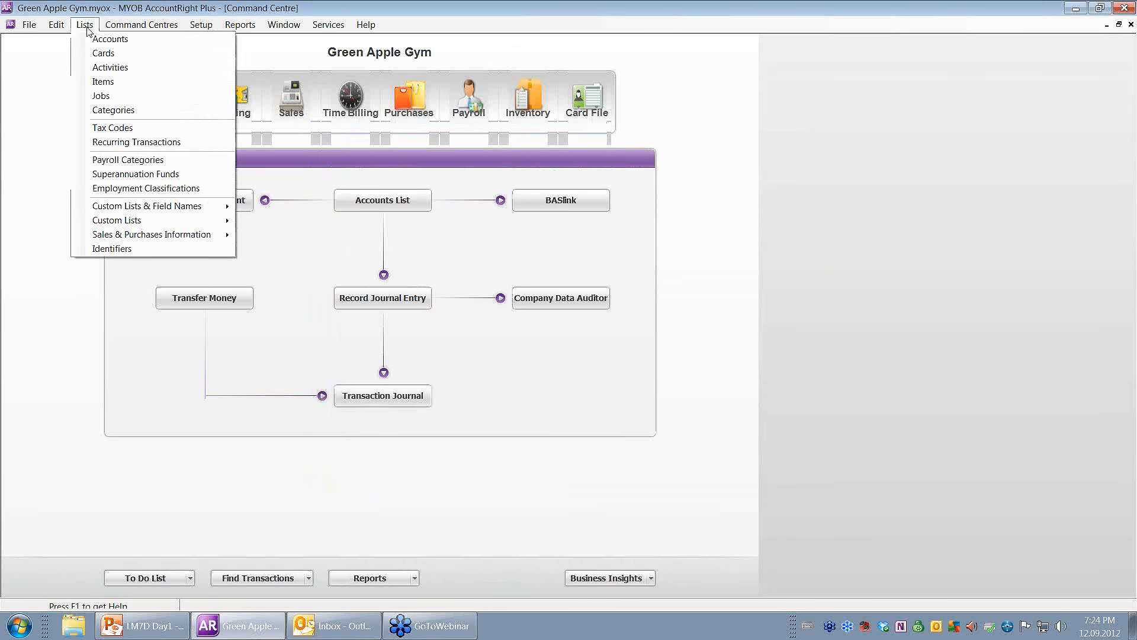
pyautogui.click(121, 128)
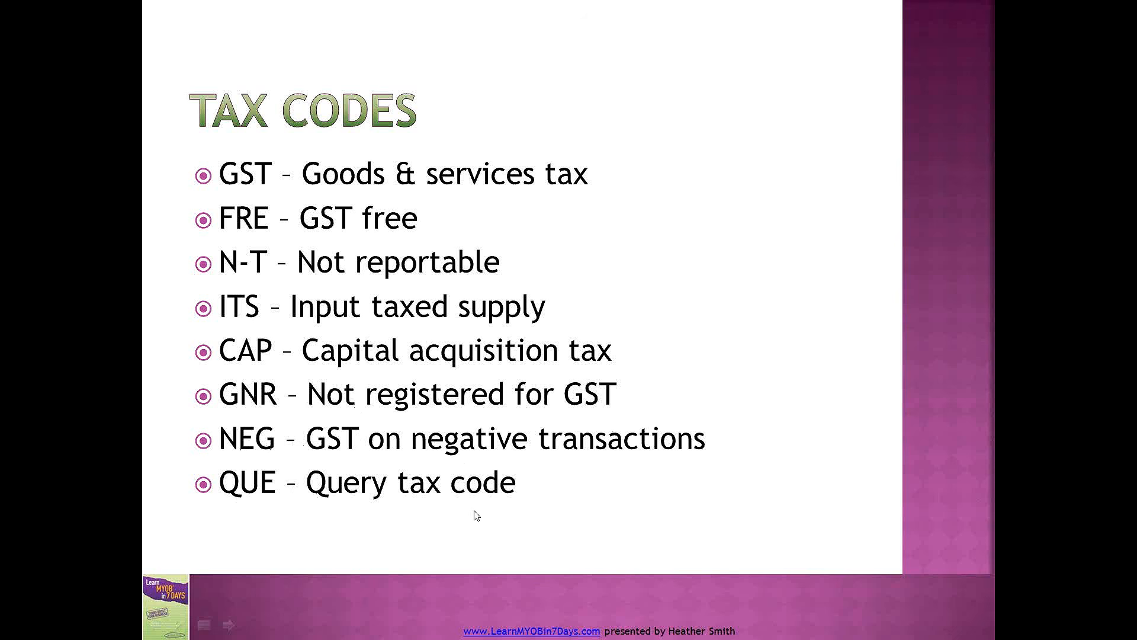
pyautogui.hotkey('alt', 'Tab')
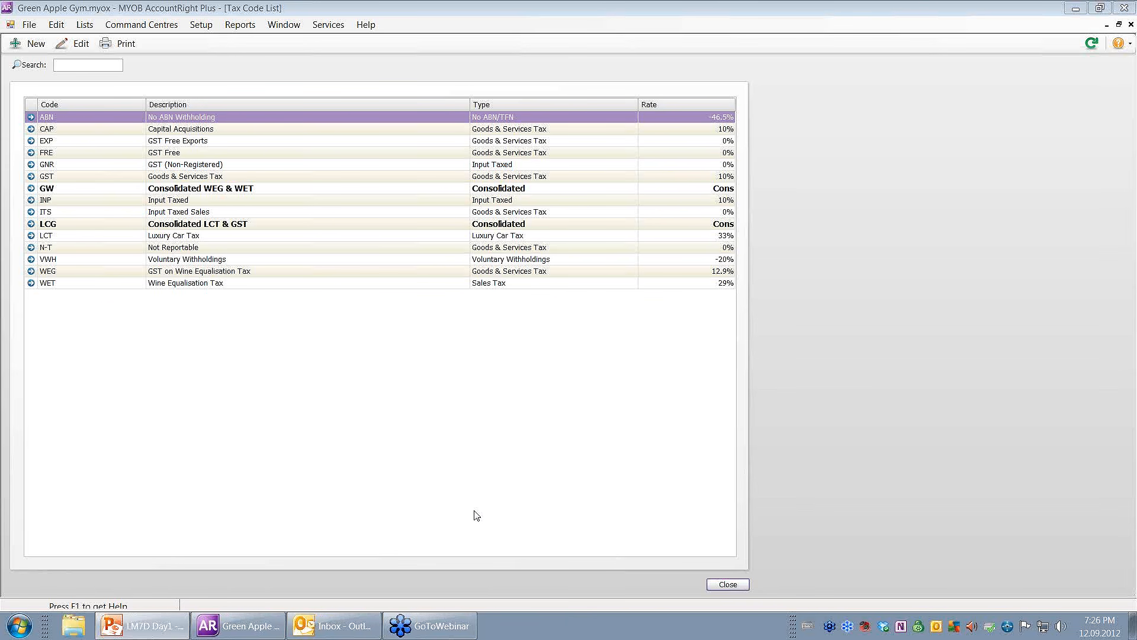
pyautogui.click(64, 179)
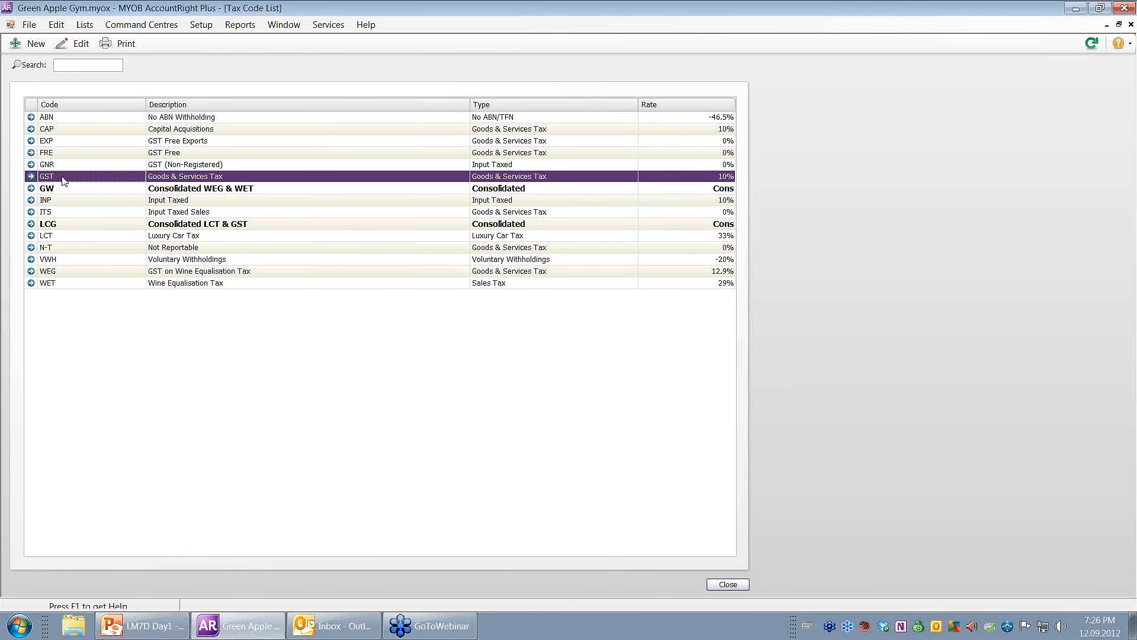
pyautogui.click(70, 155)
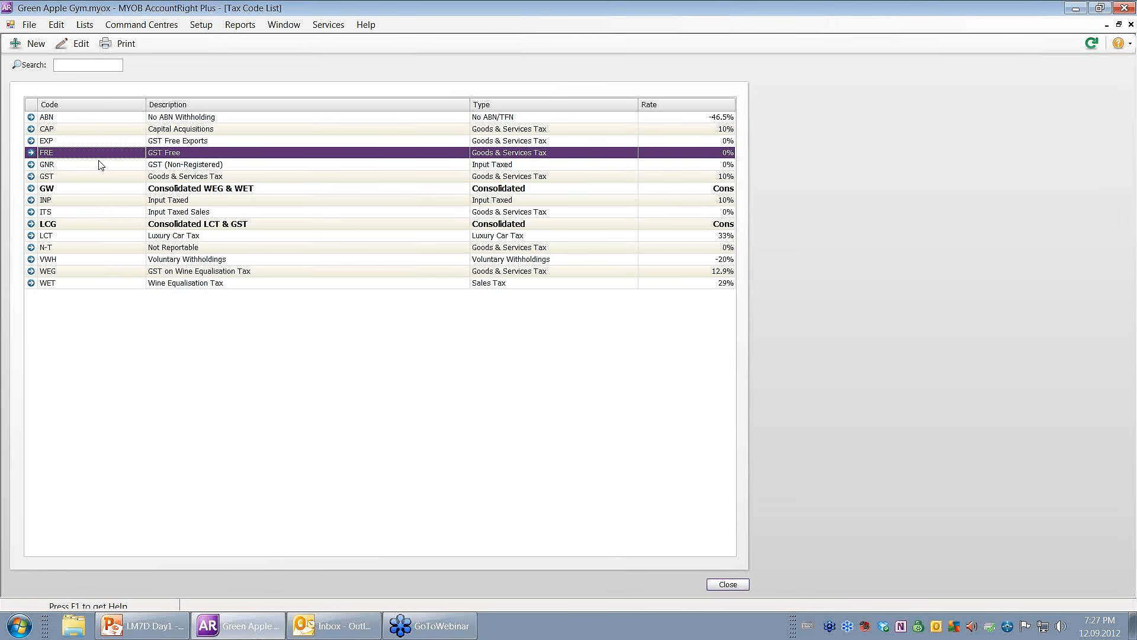
pyautogui.click(77, 249)
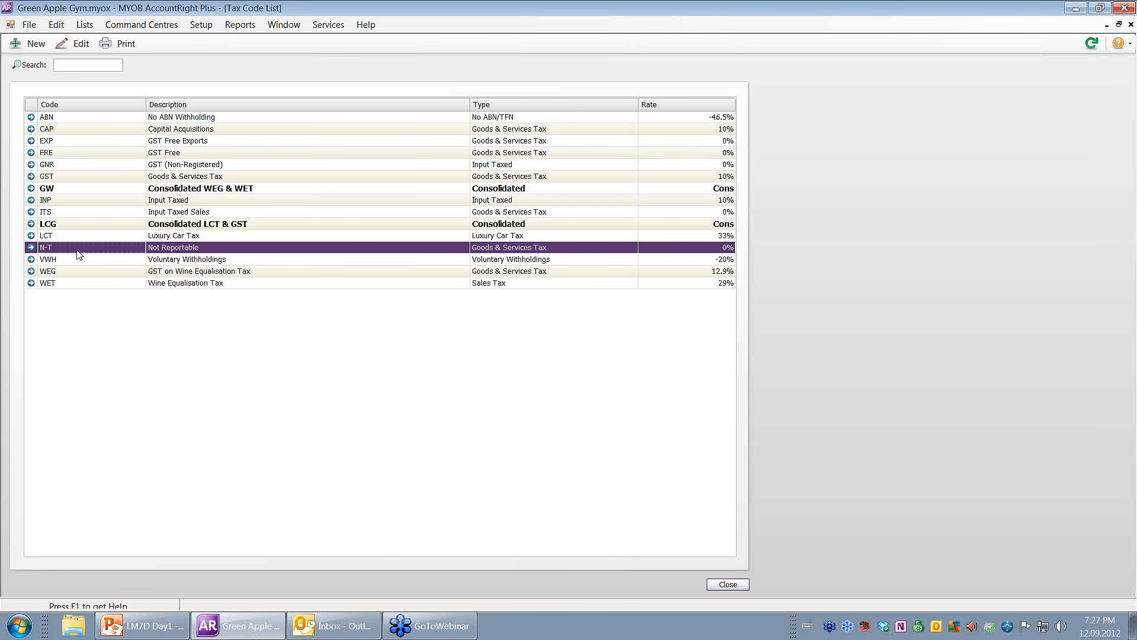
pyautogui.click(81, 214)
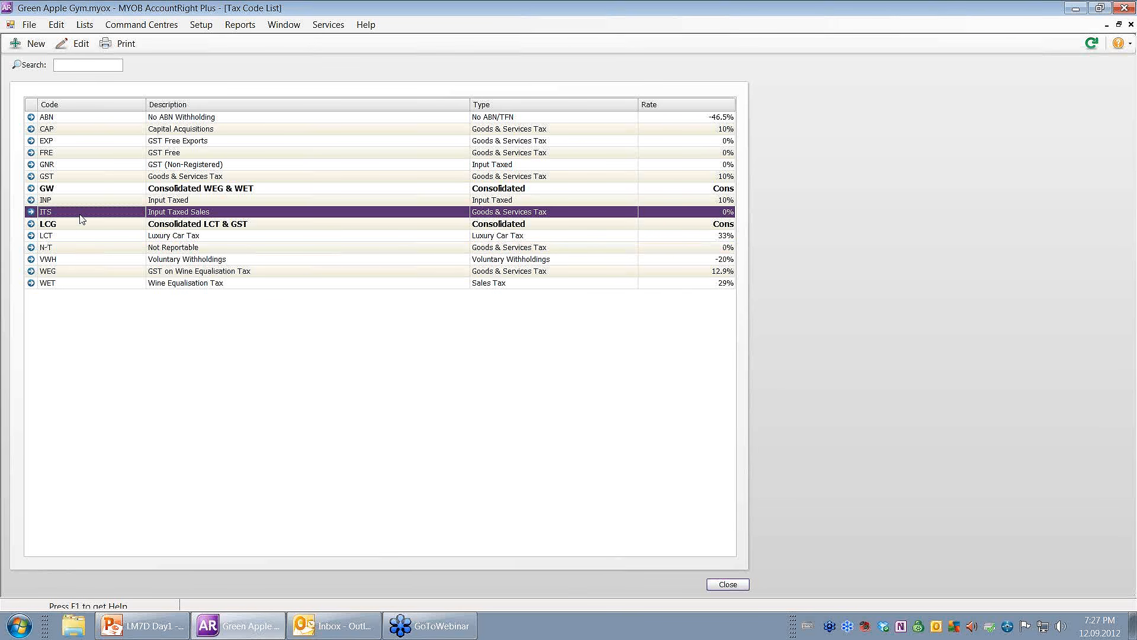
pyautogui.click(76, 129)
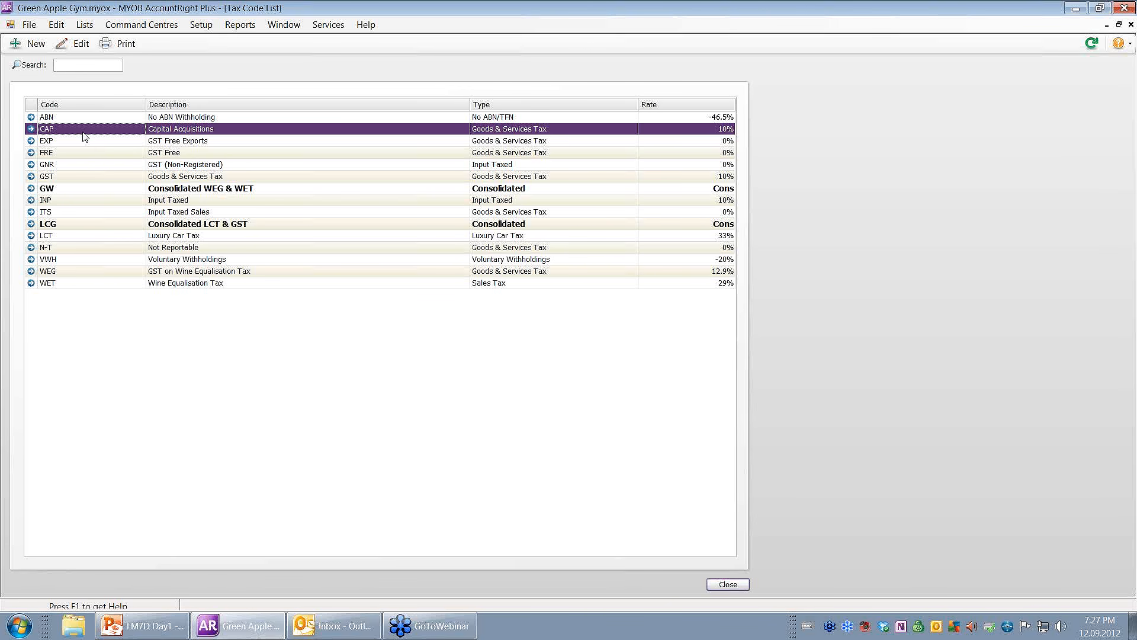
pyautogui.click(81, 166)
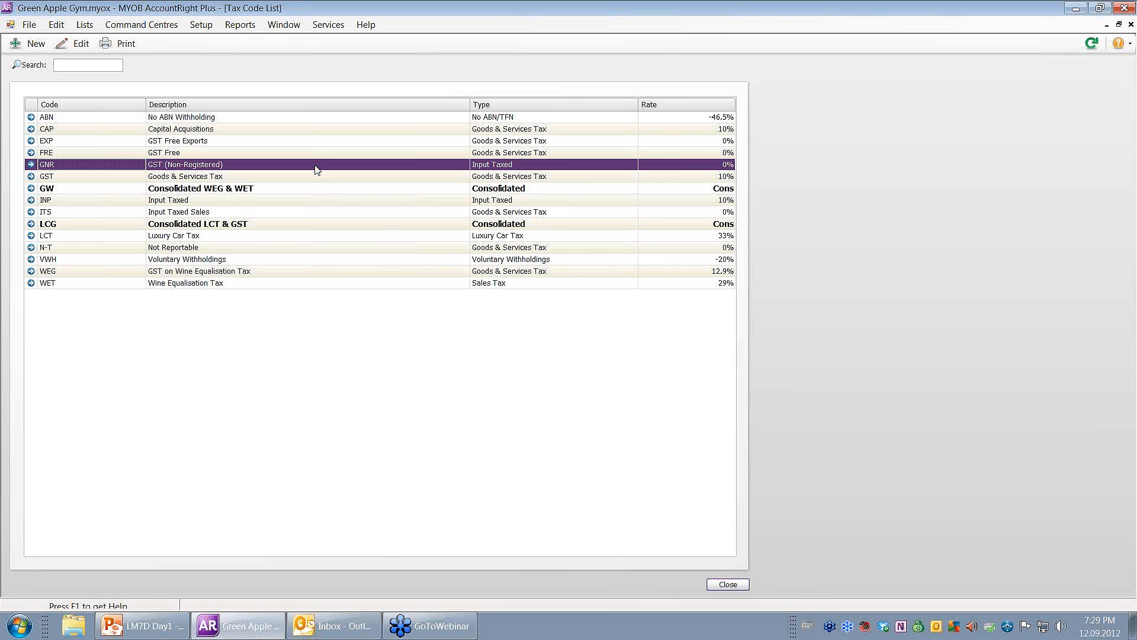
pyautogui.click(65, 177)
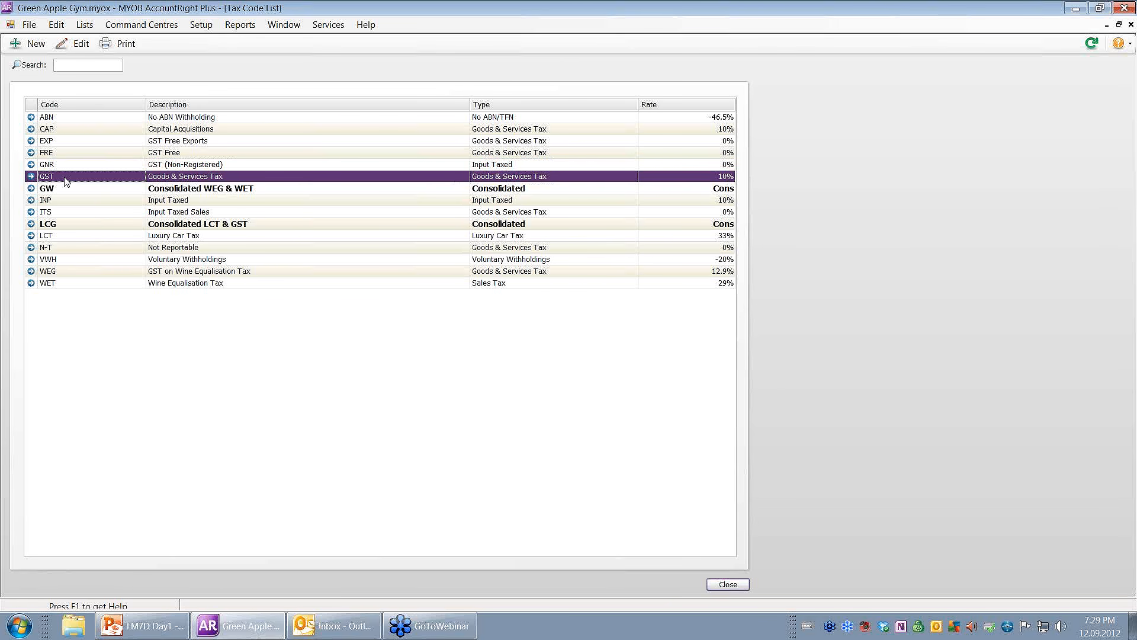
pyautogui.doubleClick(64, 178)
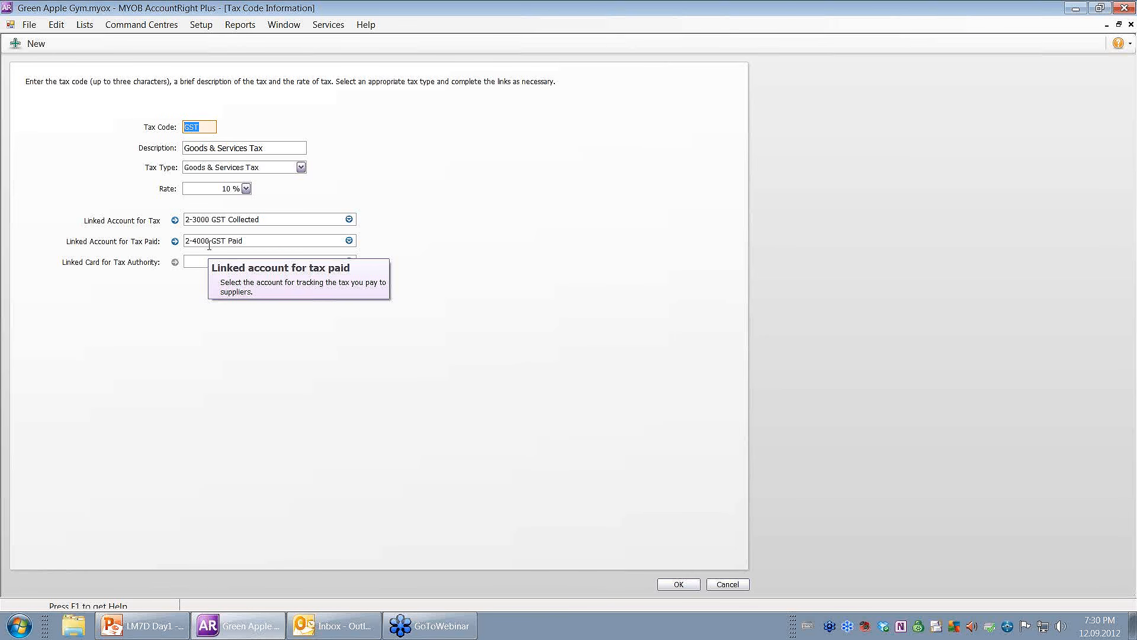
pyautogui.click(678, 585)
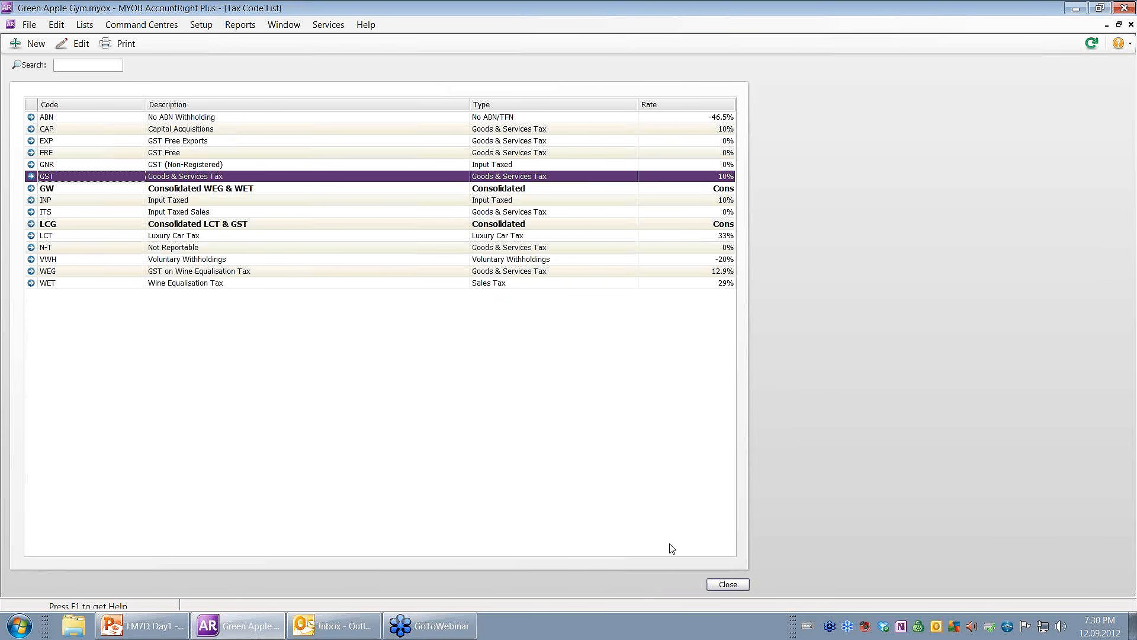
pyautogui.click(247, 189)
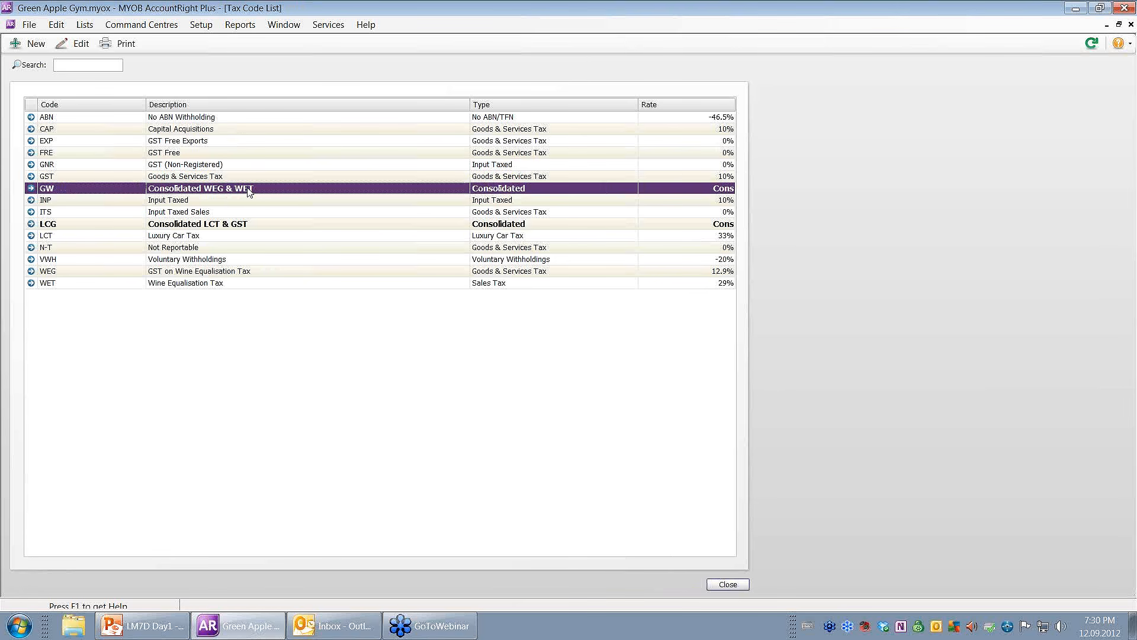
pyautogui.click(242, 230)
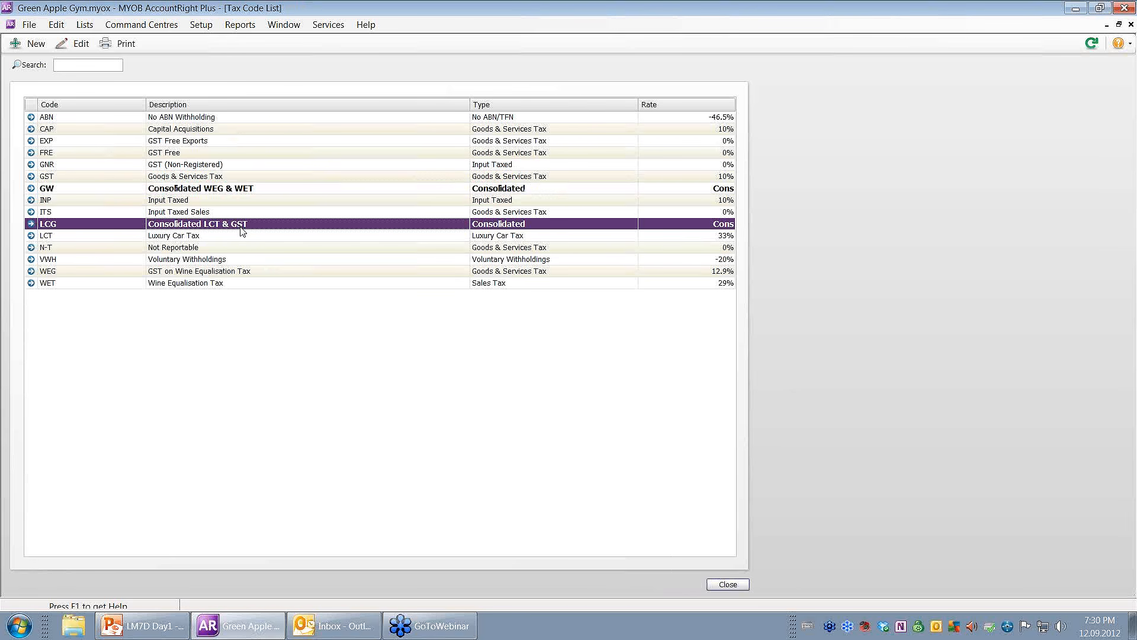
pyautogui.click(250, 192)
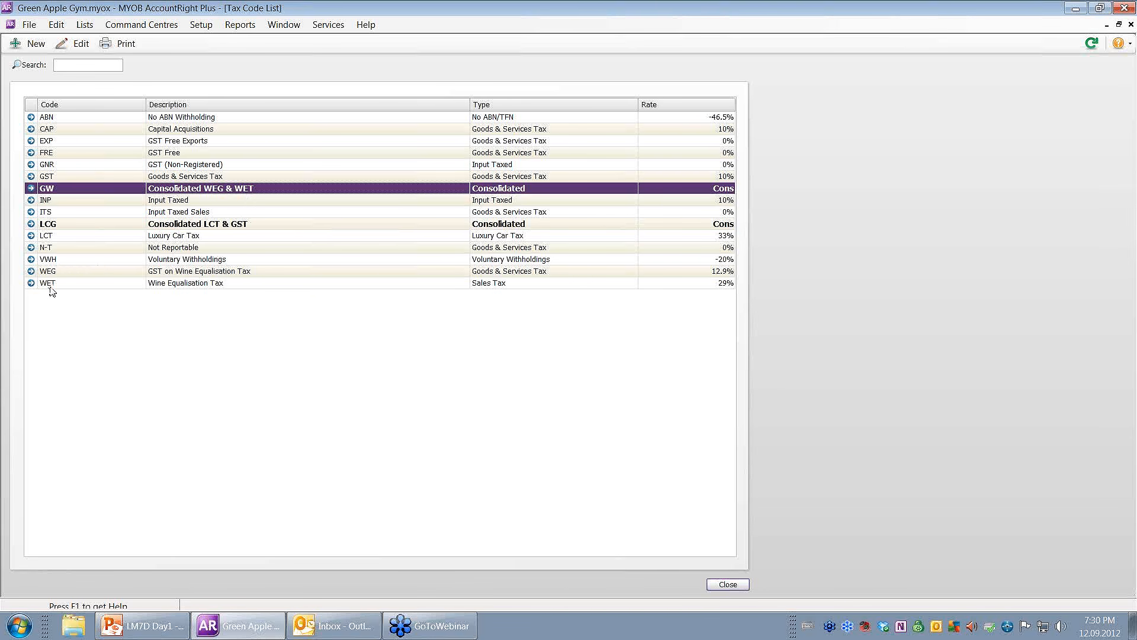
pyautogui.click(169, 229)
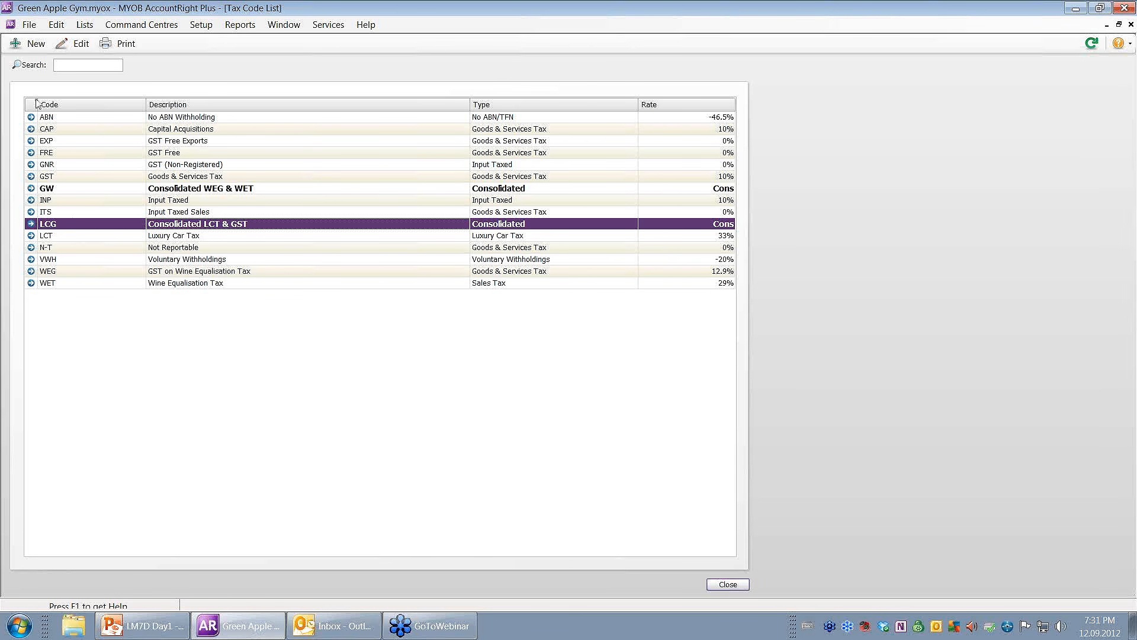
pyautogui.click(94, 25)
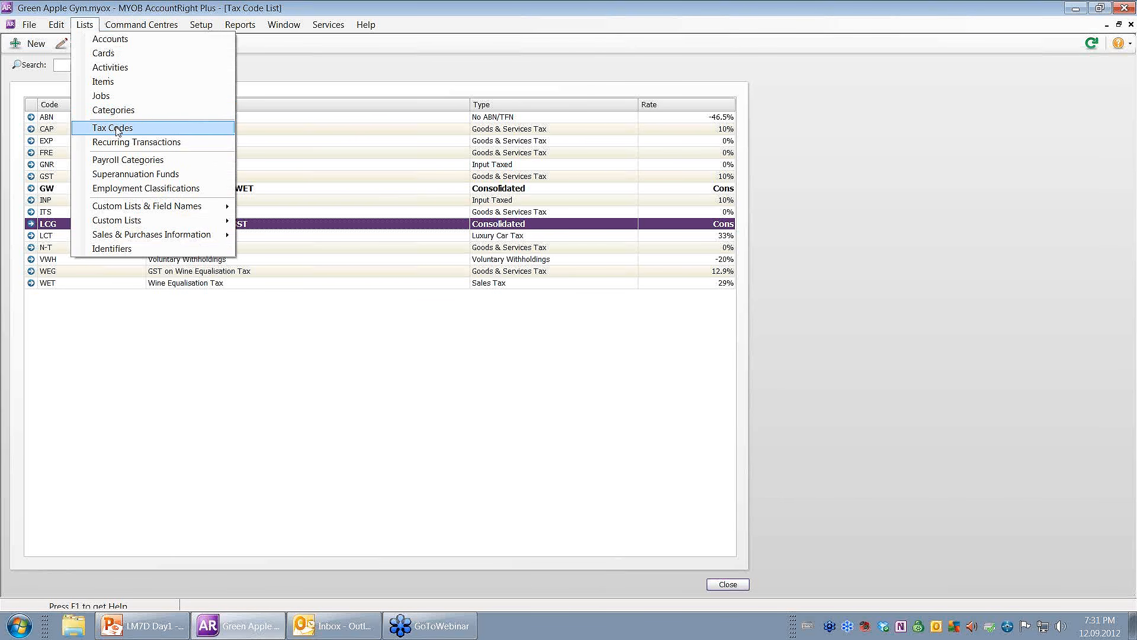
pyautogui.click(117, 131)
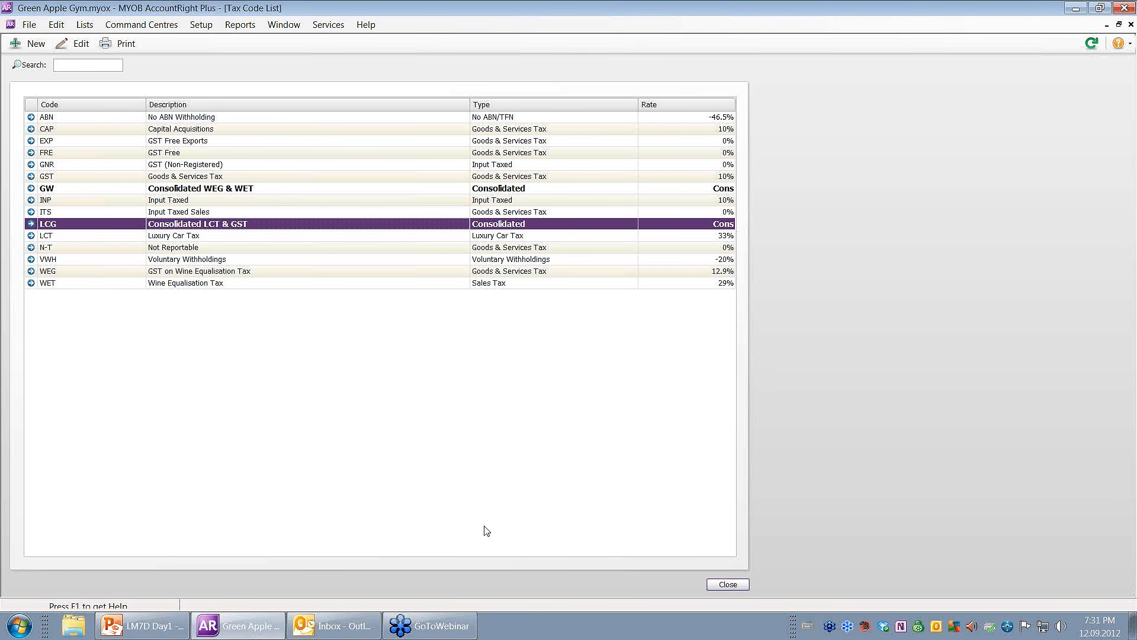
# Create a new tax code QUE described as 'Query Tax Code' with a 10% rate.
pyautogui.click(36, 44)
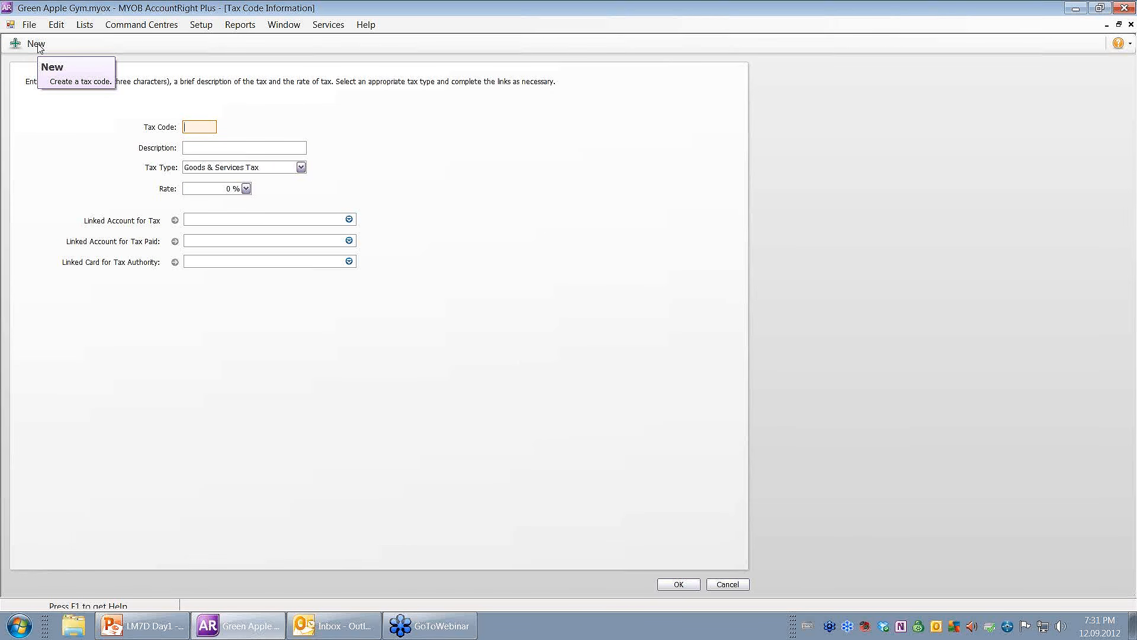
pyautogui.write('QUE')
pyautogui.write('Quer')
pyautogui.write('y Tax Coo')
pyautogui.press('BackSpace')
pyautogui.write('de')
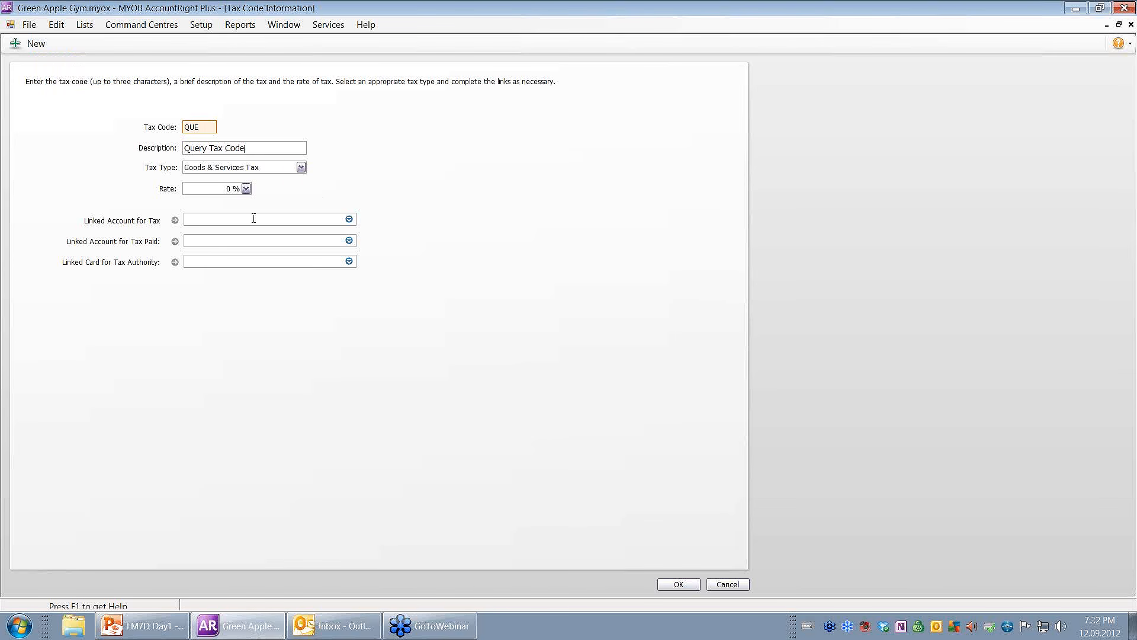
pyautogui.click(226, 188)
pyautogui.write('10')
pyautogui.press('Tab')
# Link QUE to 2-3000 GST Collected and 2-4000 GST Paid.
pyautogui.write('gst co')
pyautogui.click(349, 219)
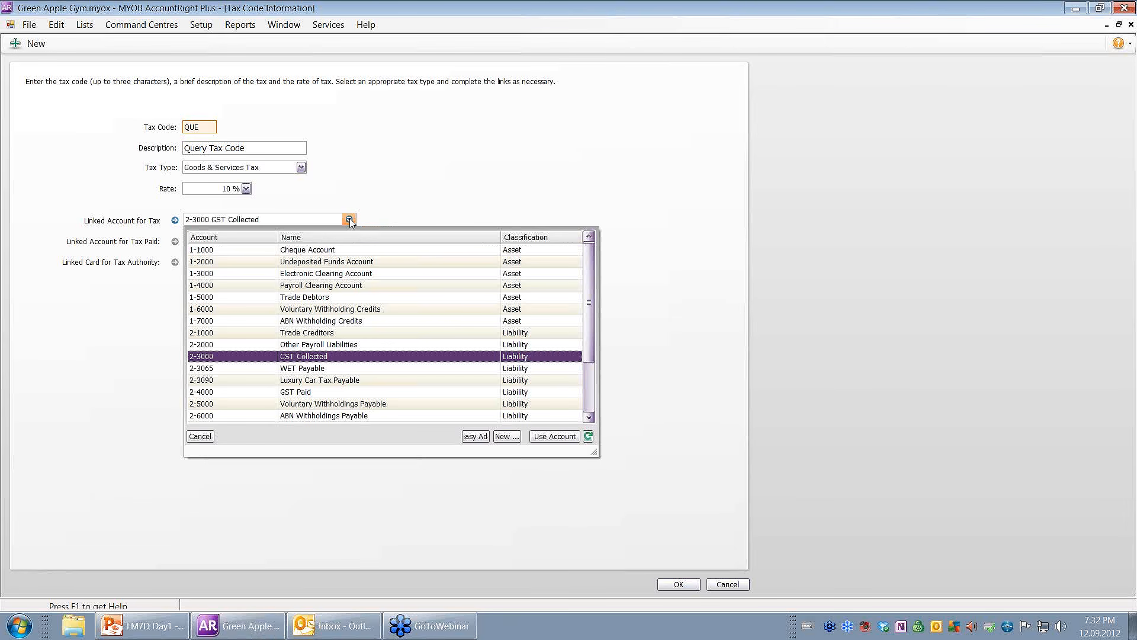
pyautogui.doubleClick(332, 355)
pyautogui.click(231, 238)
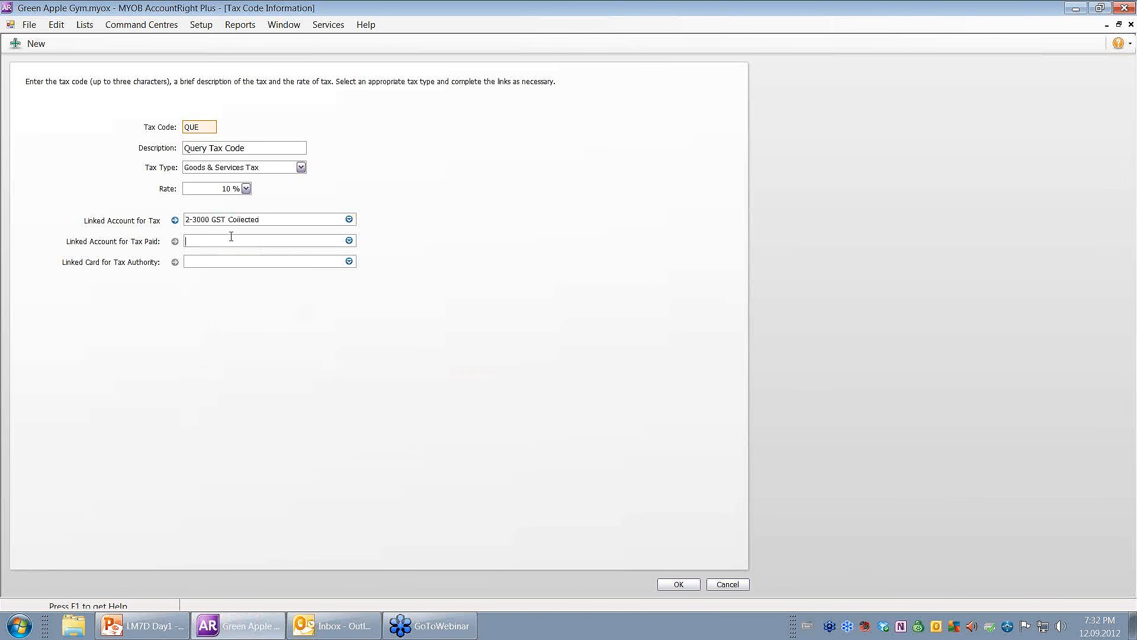
pyautogui.write('gst pa')
pyautogui.press('Tab')
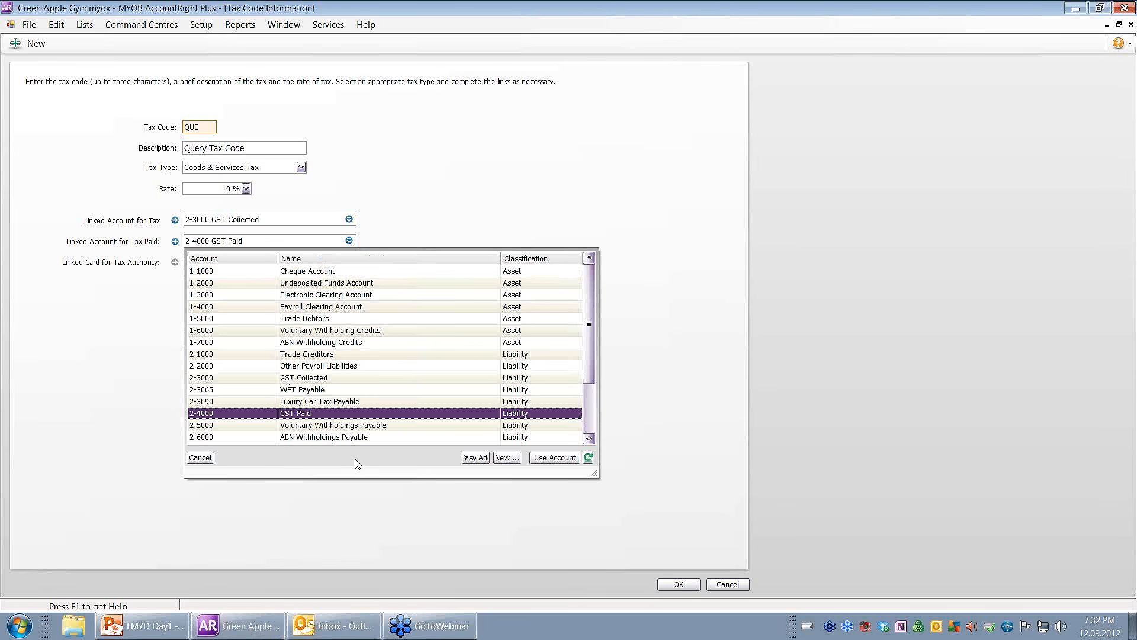
pyautogui.click(554, 457)
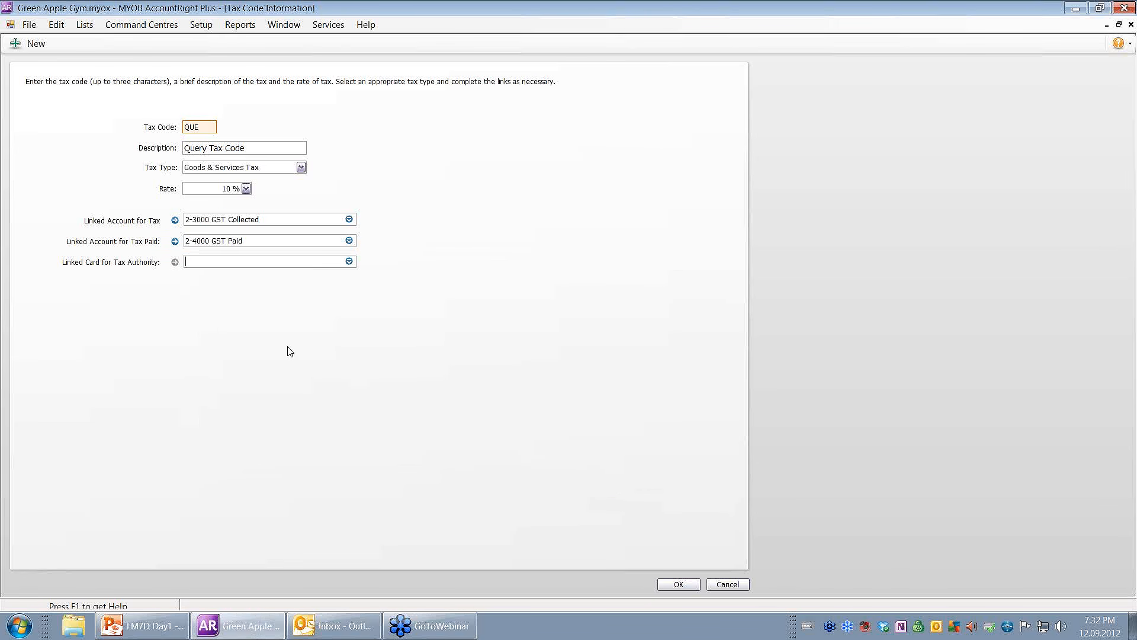
pyautogui.moveTo(208, 230)
# Save the QUE code, then open the GNR GST (Non-Registered) tax code's information.
pyautogui.click(670, 588)
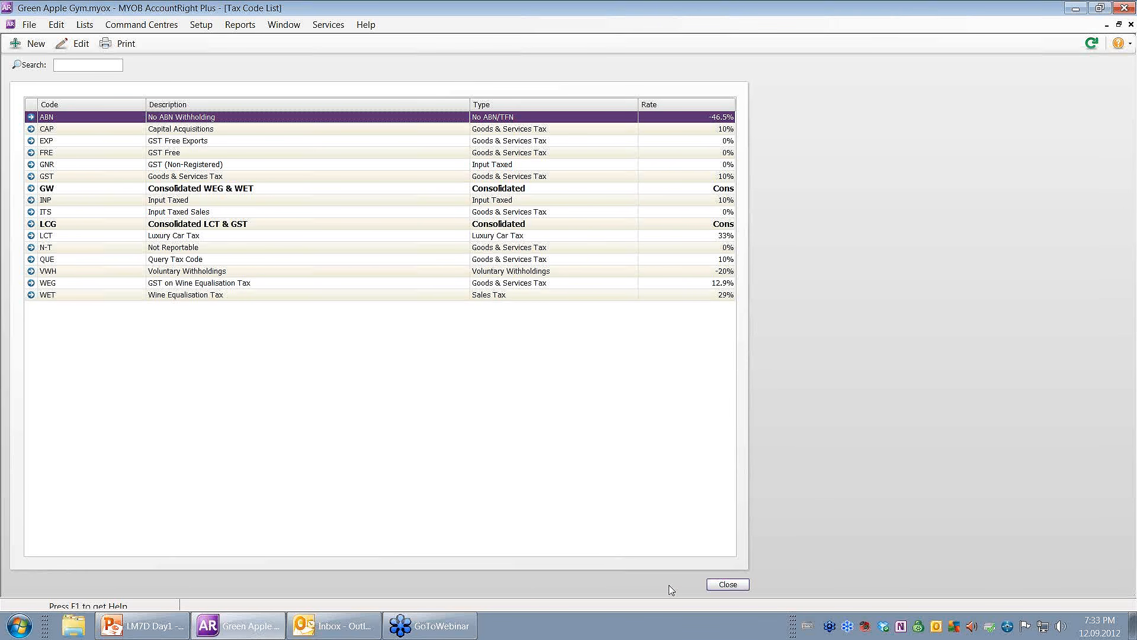
pyautogui.click(178, 167)
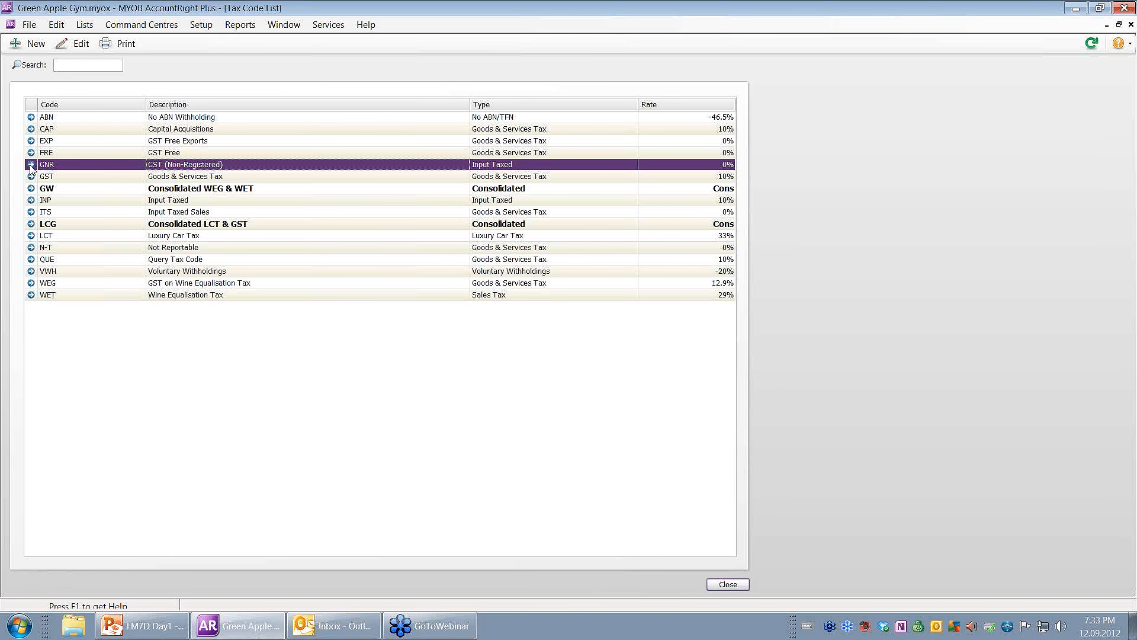
pyautogui.doubleClick(86, 168)
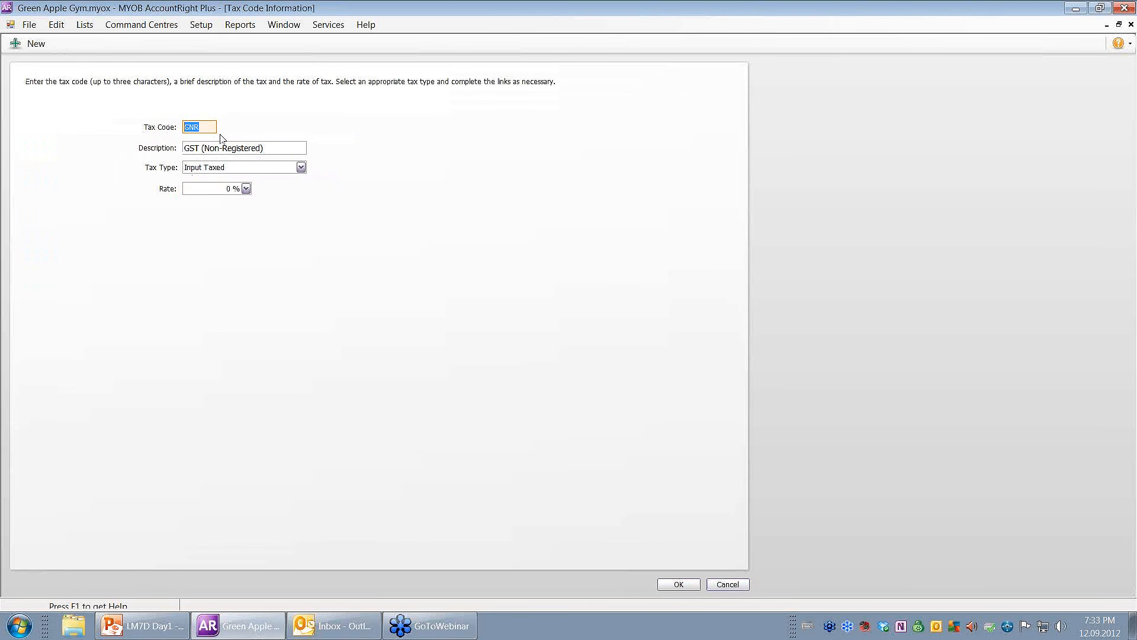
# Recode GST (Non-Registered) as NRG, save it, and select the NRG and ABN rows.
pyautogui.write('NRG')
pyautogui.click(672, 585)
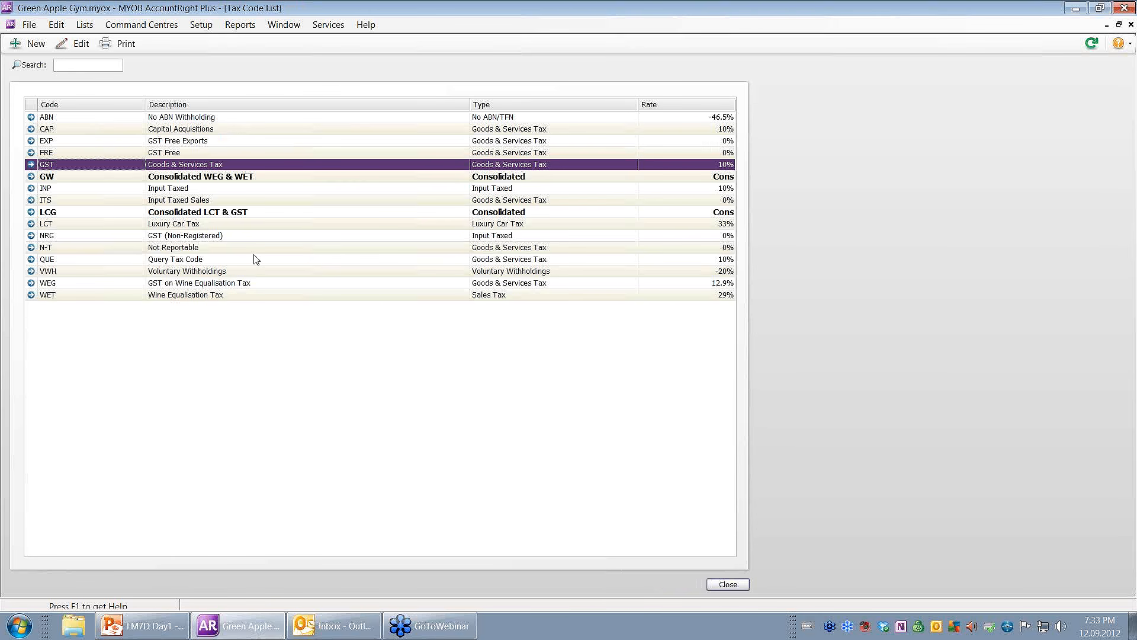
pyautogui.click(114, 237)
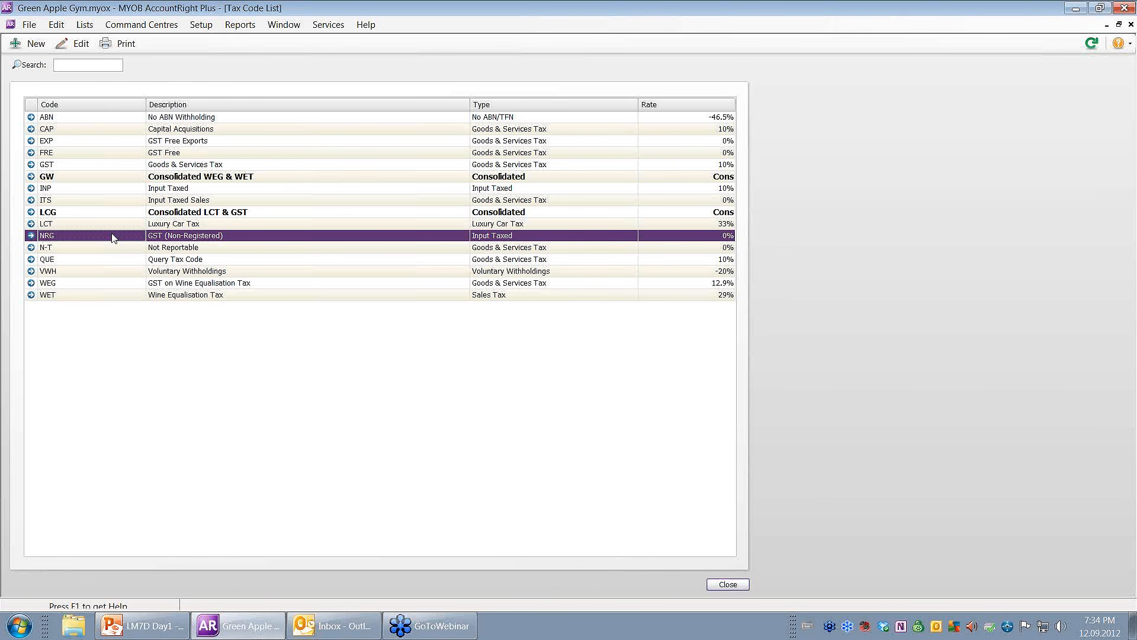
pyautogui.click(99, 120)
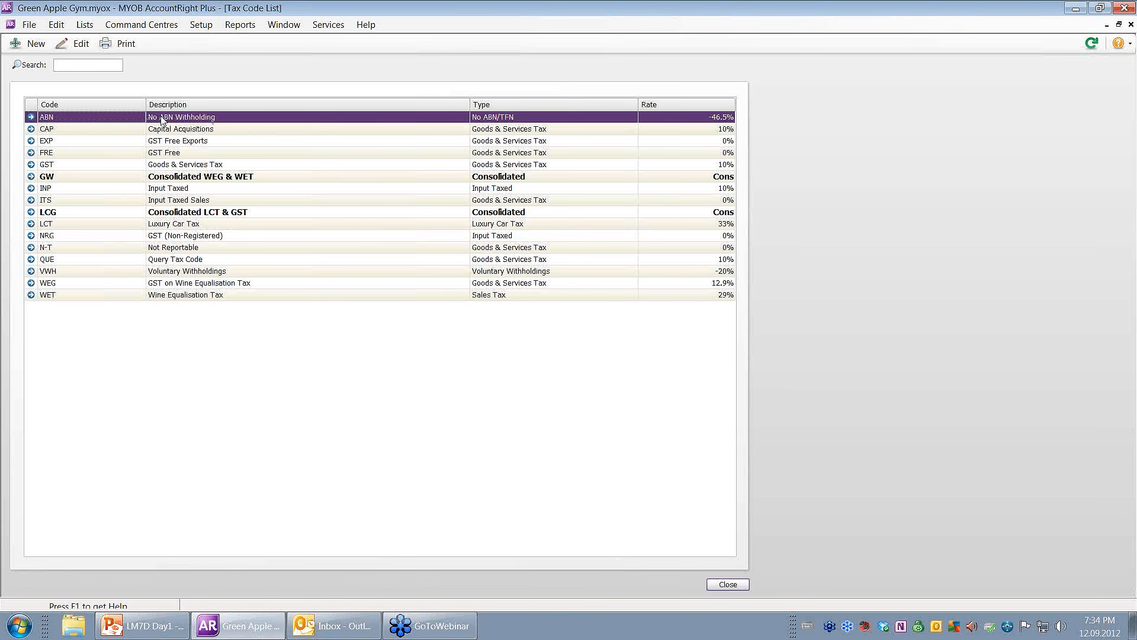
# Delete the ABN and INP tax codes.
pyautogui.rightClick(323, 123)
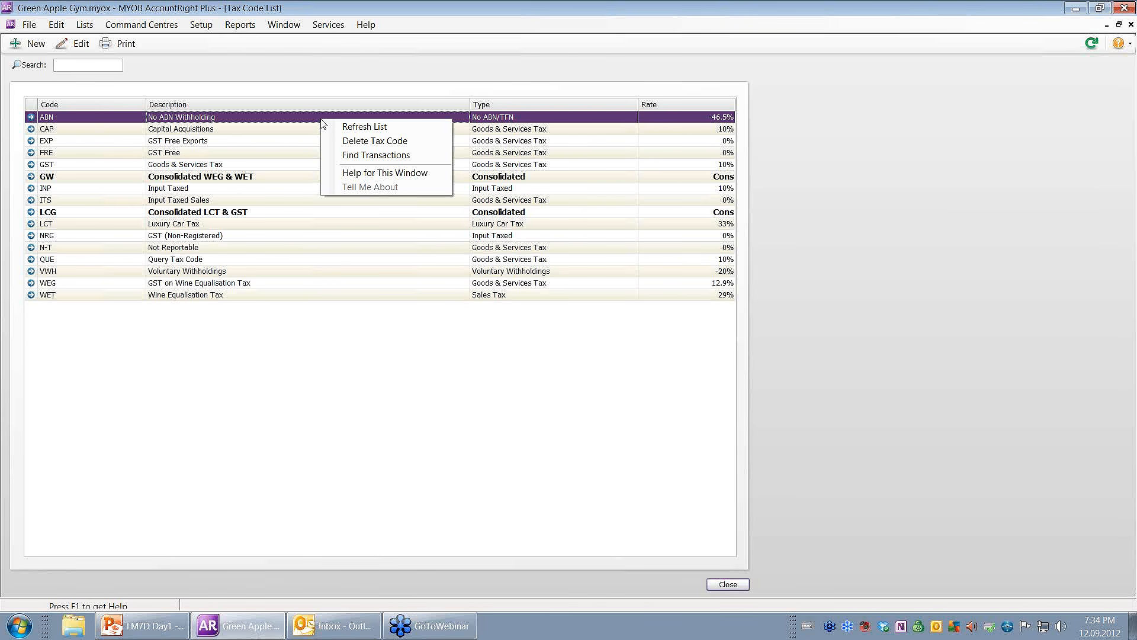
pyautogui.click(383, 141)
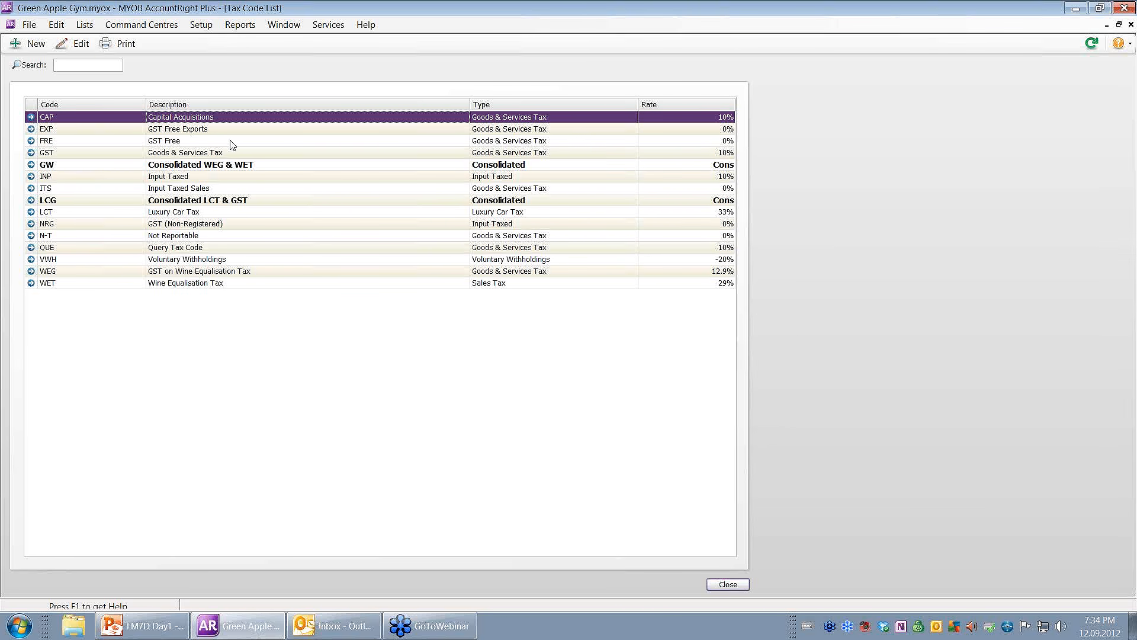
pyautogui.click(116, 177)
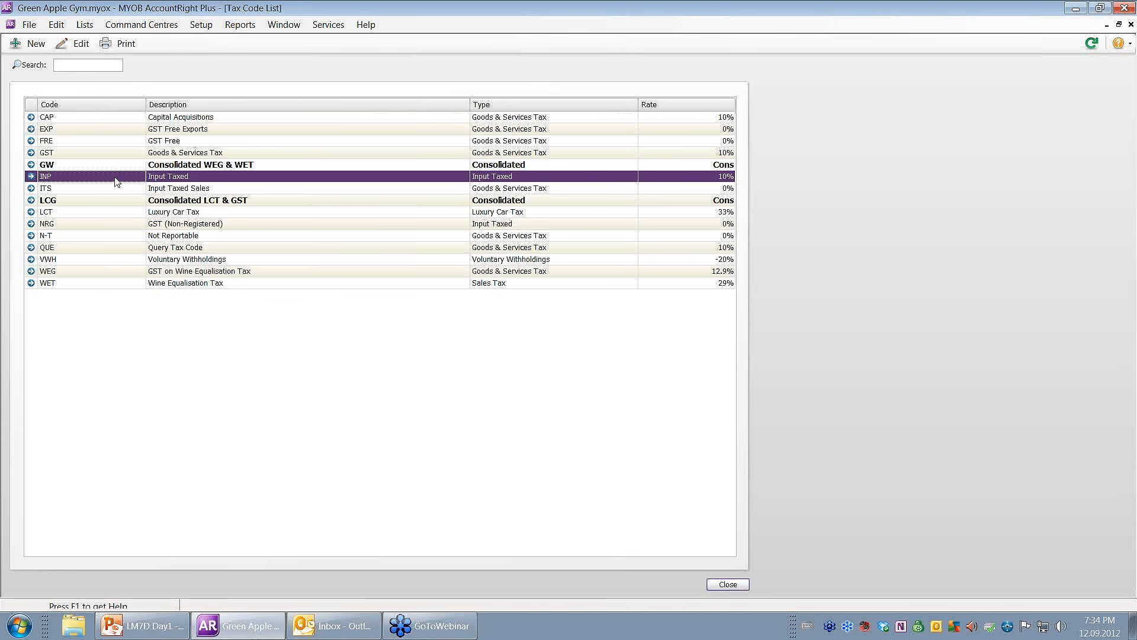
pyautogui.rightClick(116, 179)
pyautogui.click(143, 200)
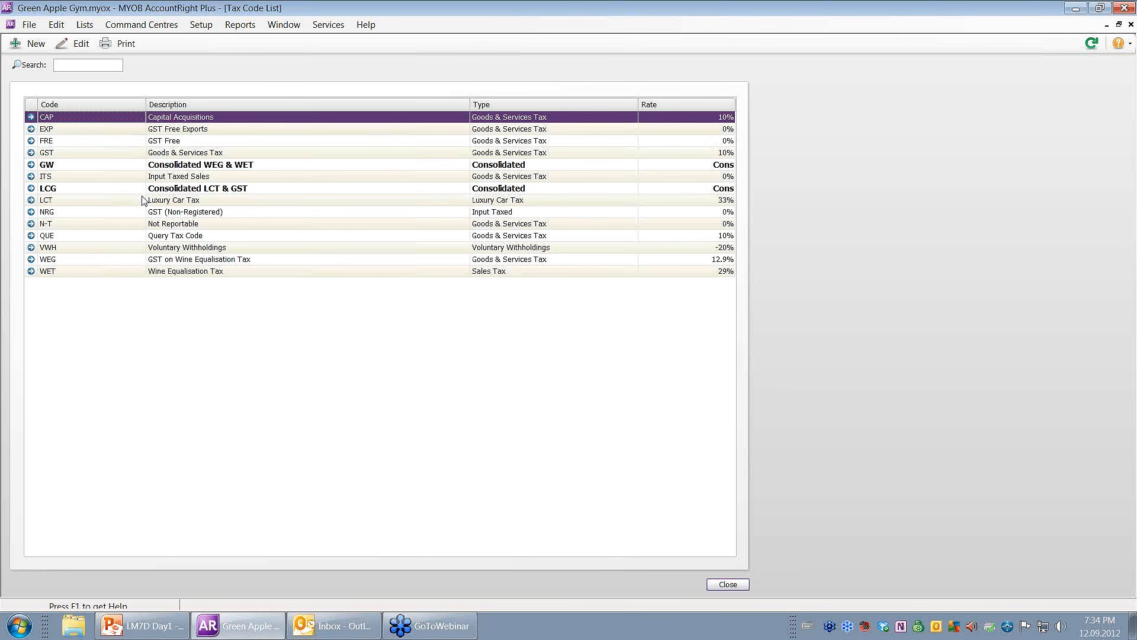
# Delete the VWH and EXP tax codes and close the Tax Code List.
pyautogui.click(85, 249)
pyautogui.rightClick(85, 248)
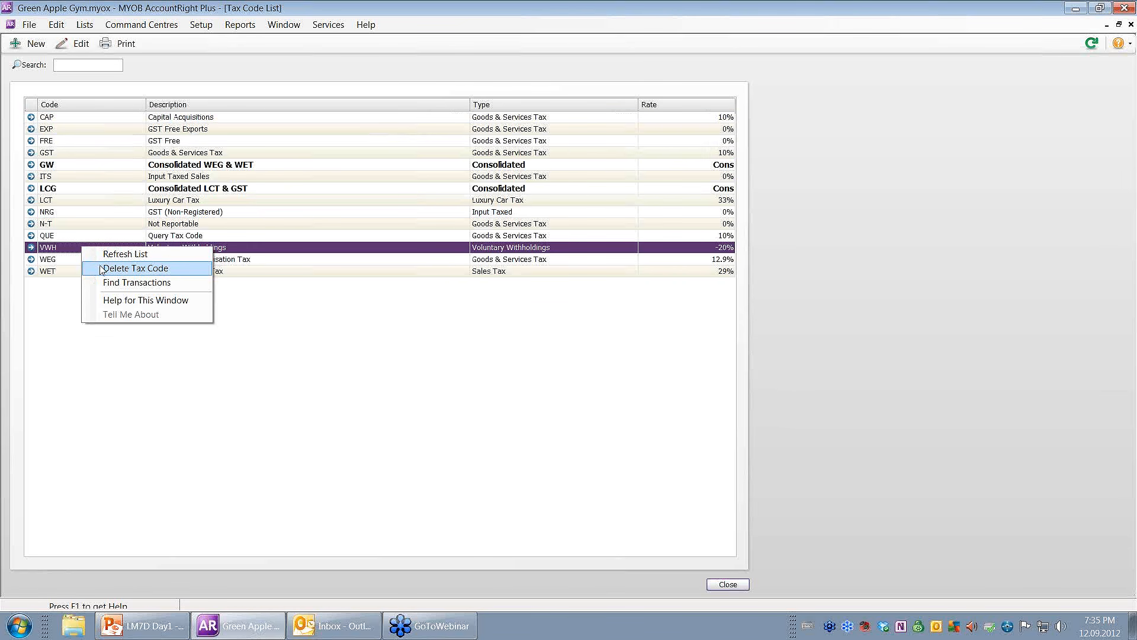
pyautogui.click(102, 268)
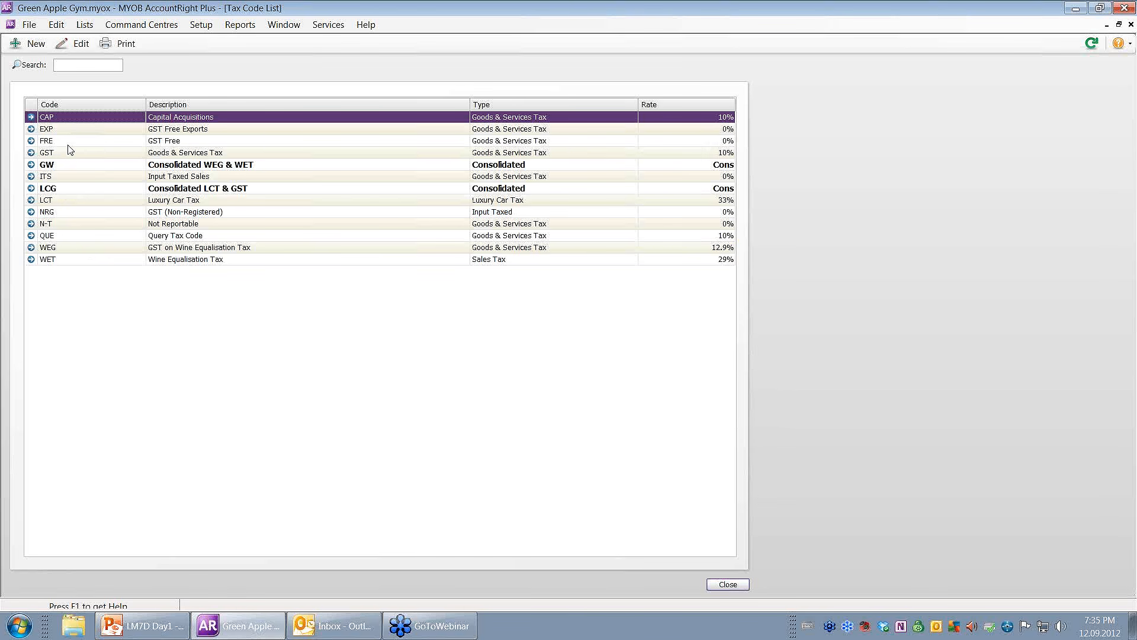
pyautogui.click(74, 129)
pyautogui.rightClick(74, 129)
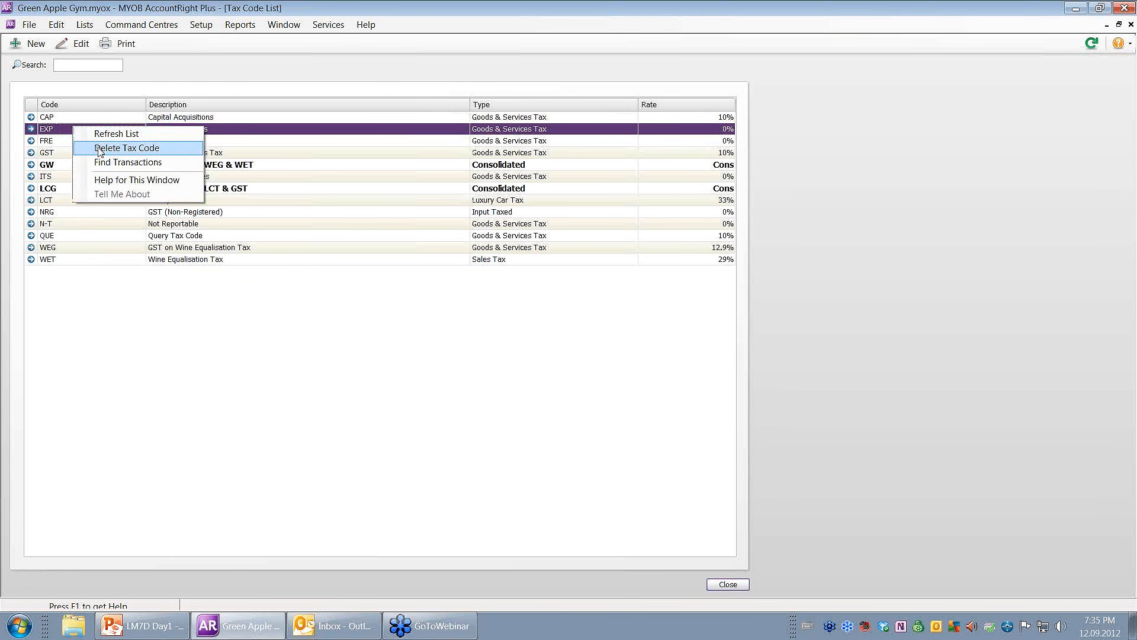
pyautogui.click(101, 152)
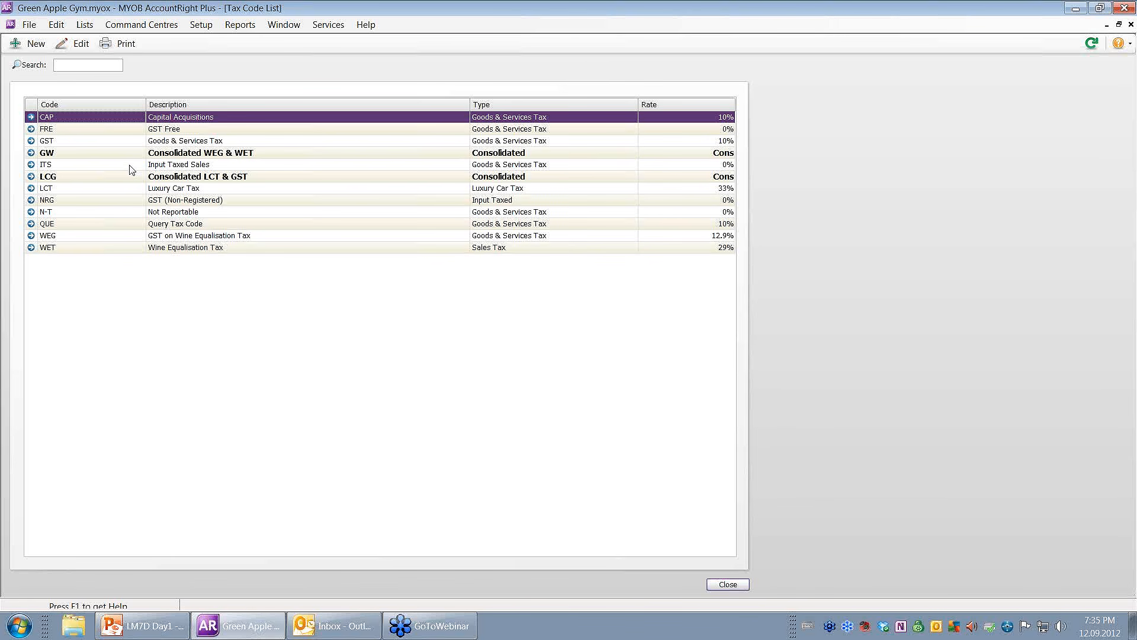
pyautogui.click(735, 587)
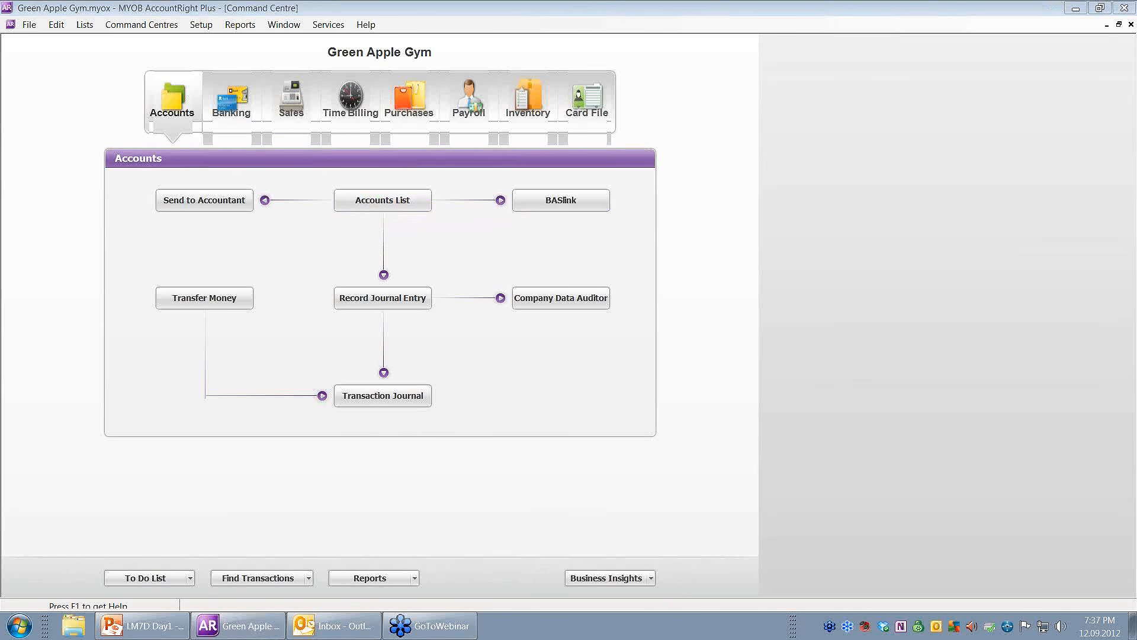
# Open the Accounts List from the Accounts command centre.
pyautogui.click(416, 204)
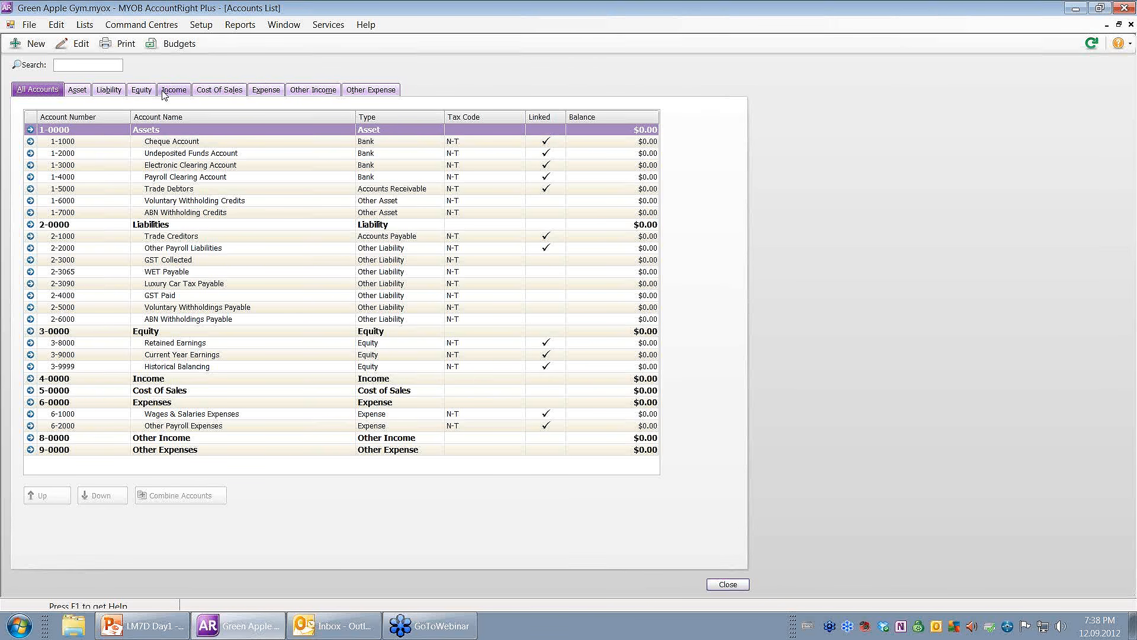
# Browse the Asset, Liability and Equity account tabs, ending on the three Equity accounts.
pyautogui.click(74, 90)
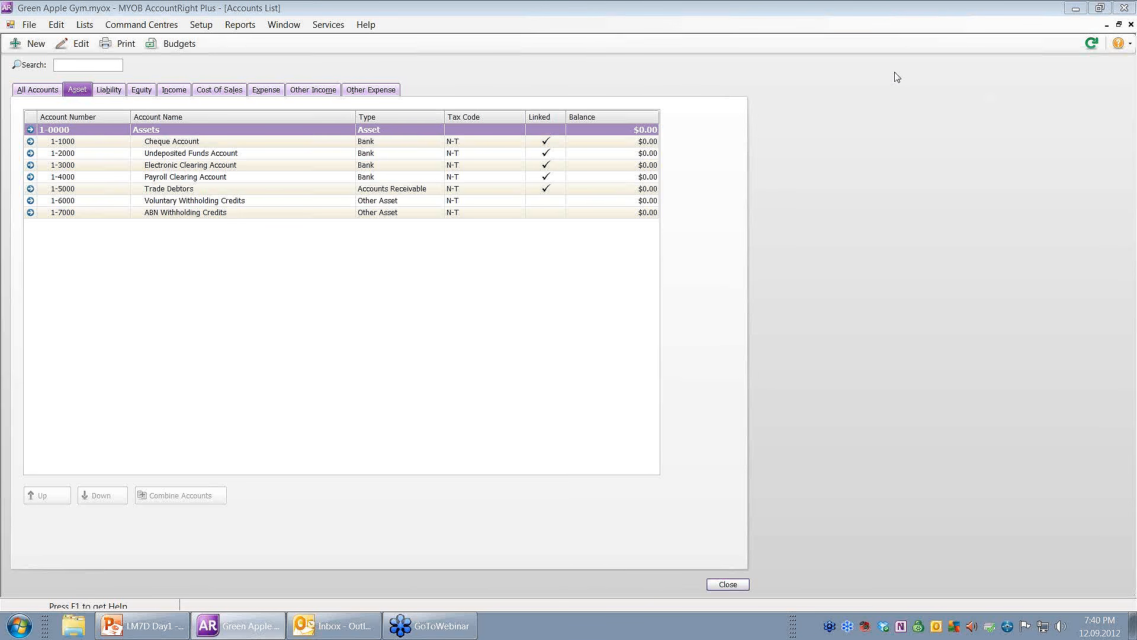
pyautogui.click(109, 90)
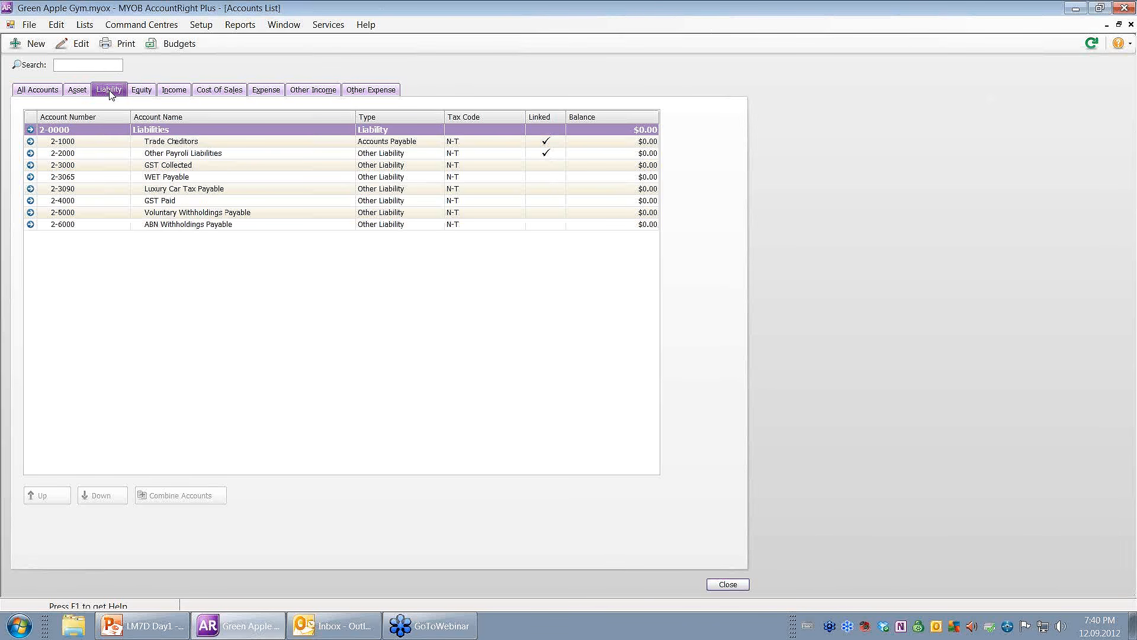
pyautogui.click(144, 93)
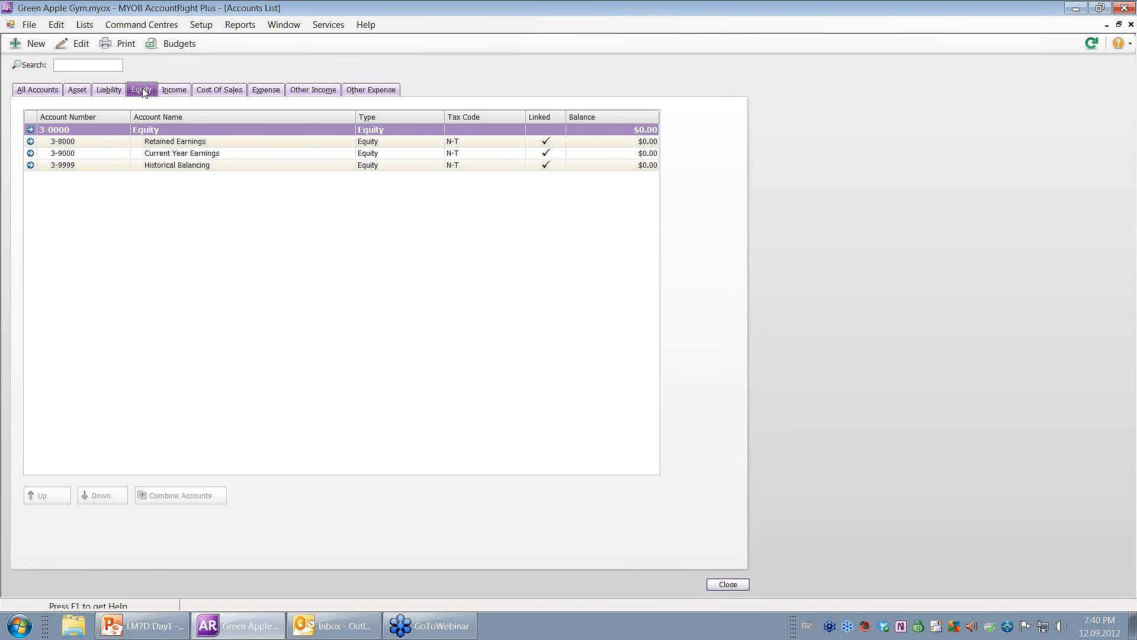
# Review the Income, Cost Of Sales, Expense, Other Income and Other Expense account groups.
pyautogui.click(186, 91)
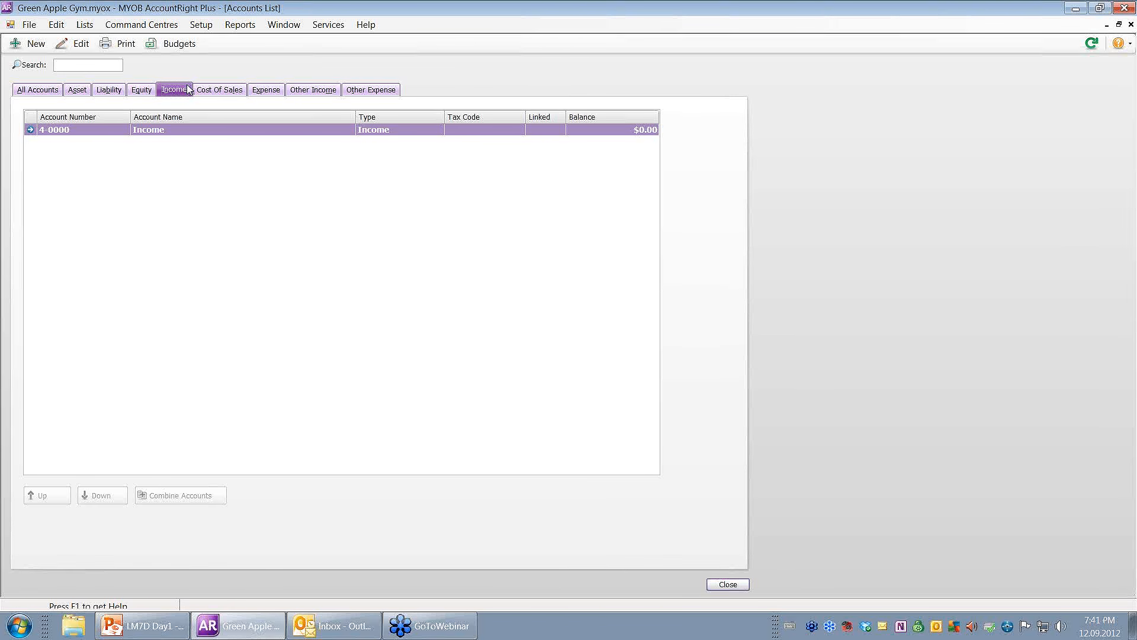
pyautogui.click(215, 90)
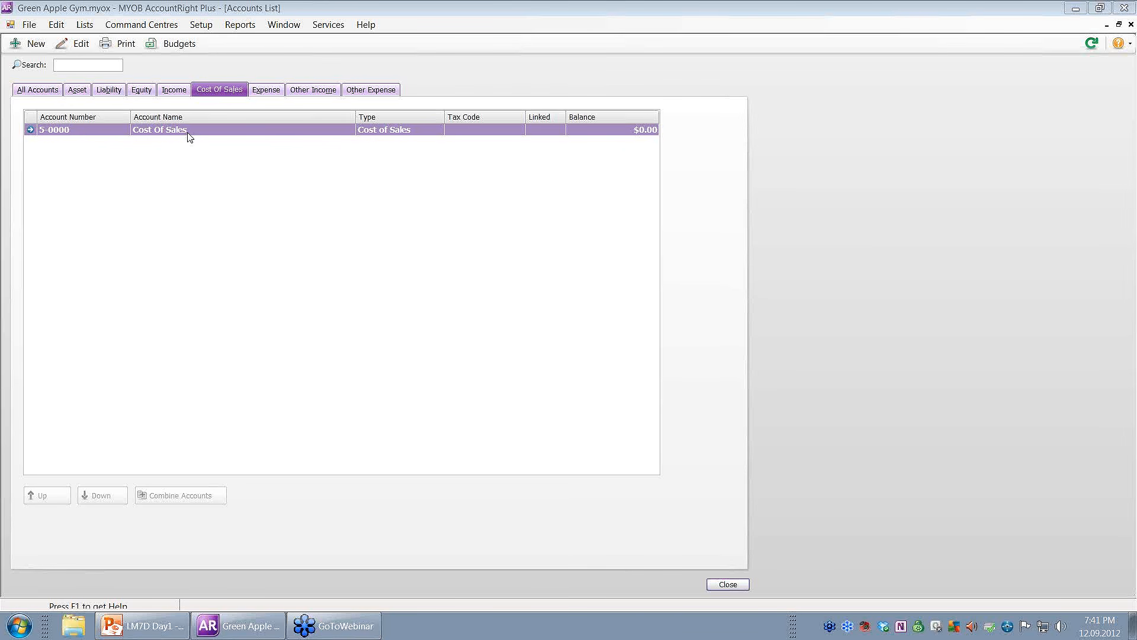
pyautogui.click(262, 93)
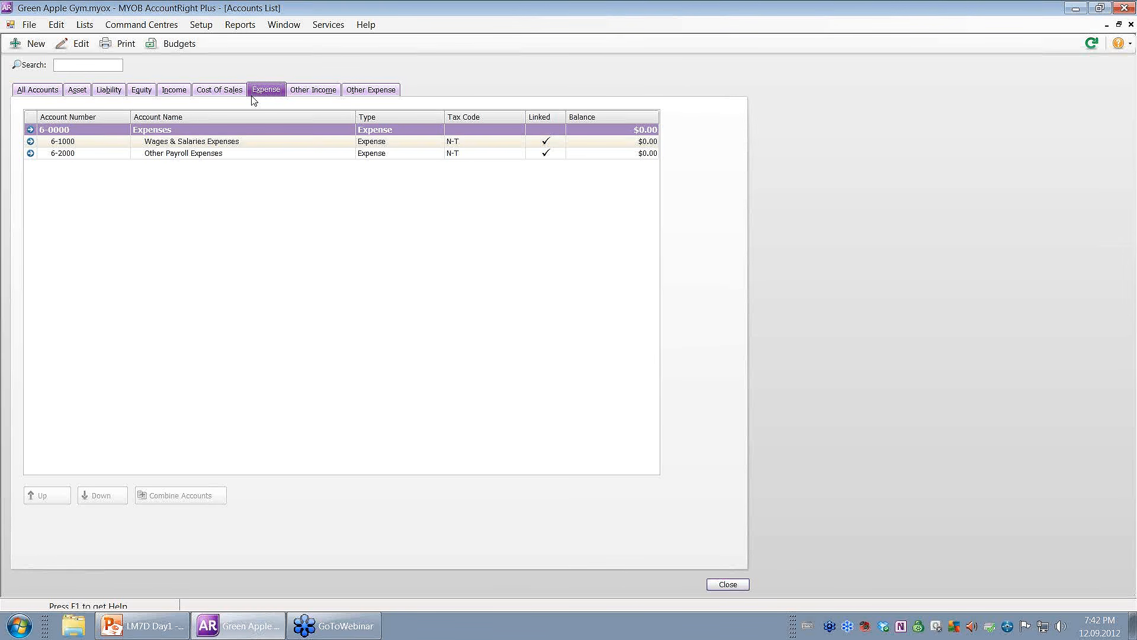
pyautogui.click(320, 94)
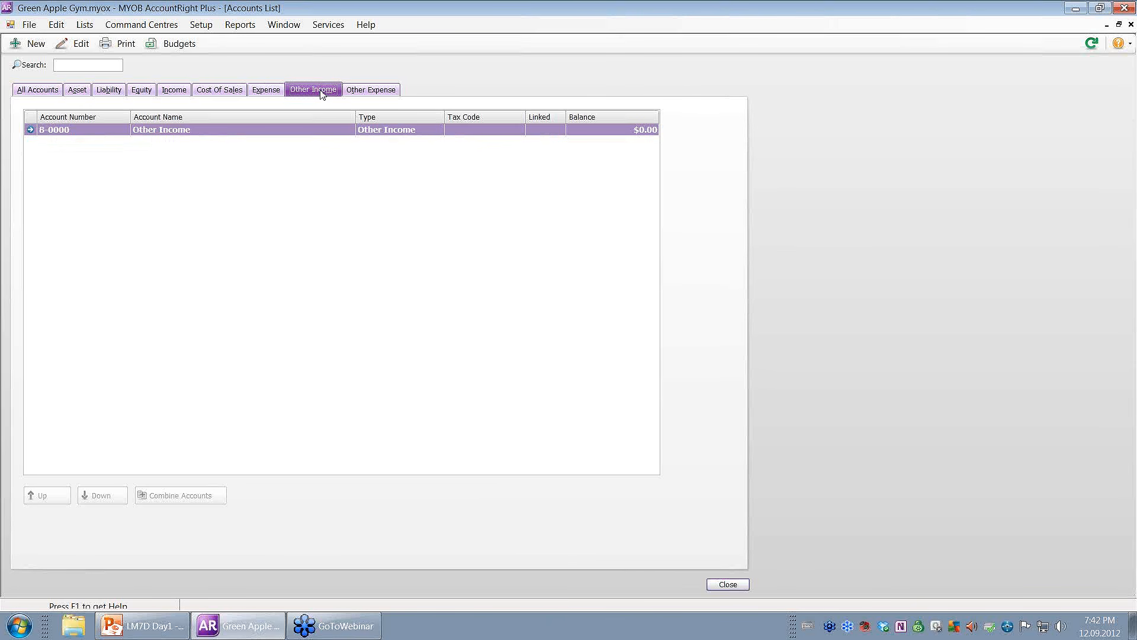
pyautogui.click(372, 90)
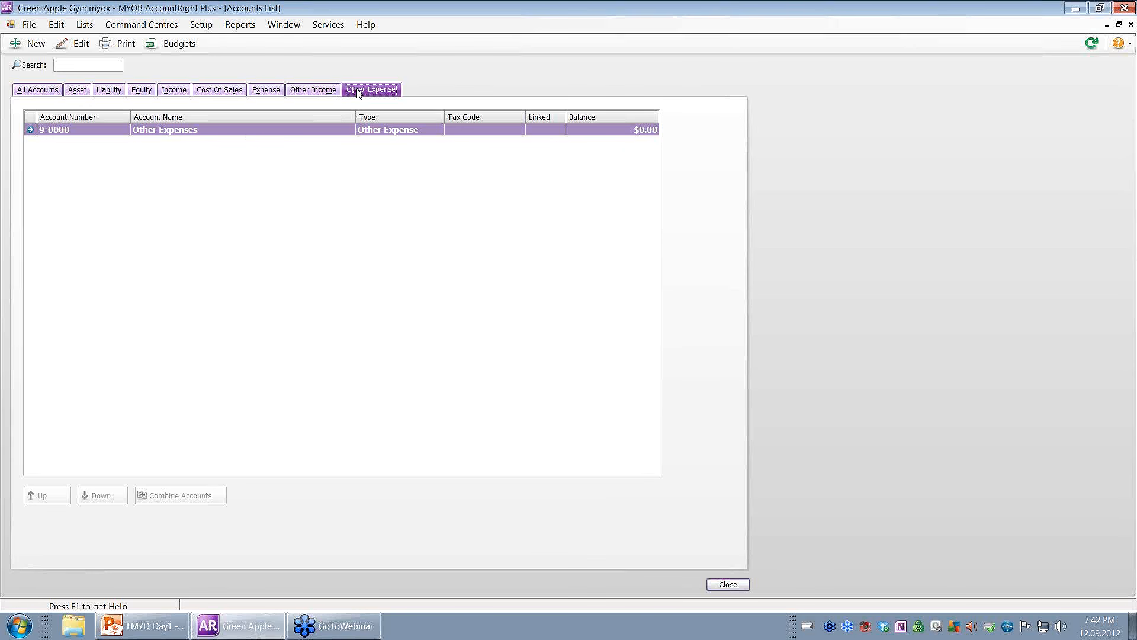
# Open 1-7000 ABN Withholding Credits from the Asset tab and view its account-type choices.
pyautogui.click(80, 92)
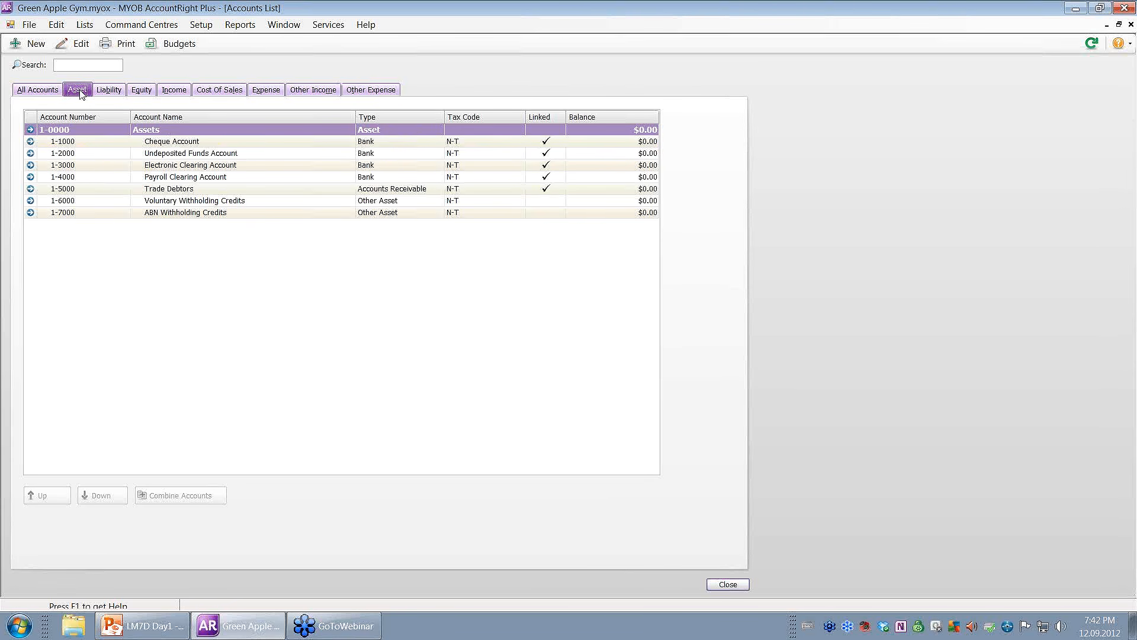
pyautogui.click(31, 214)
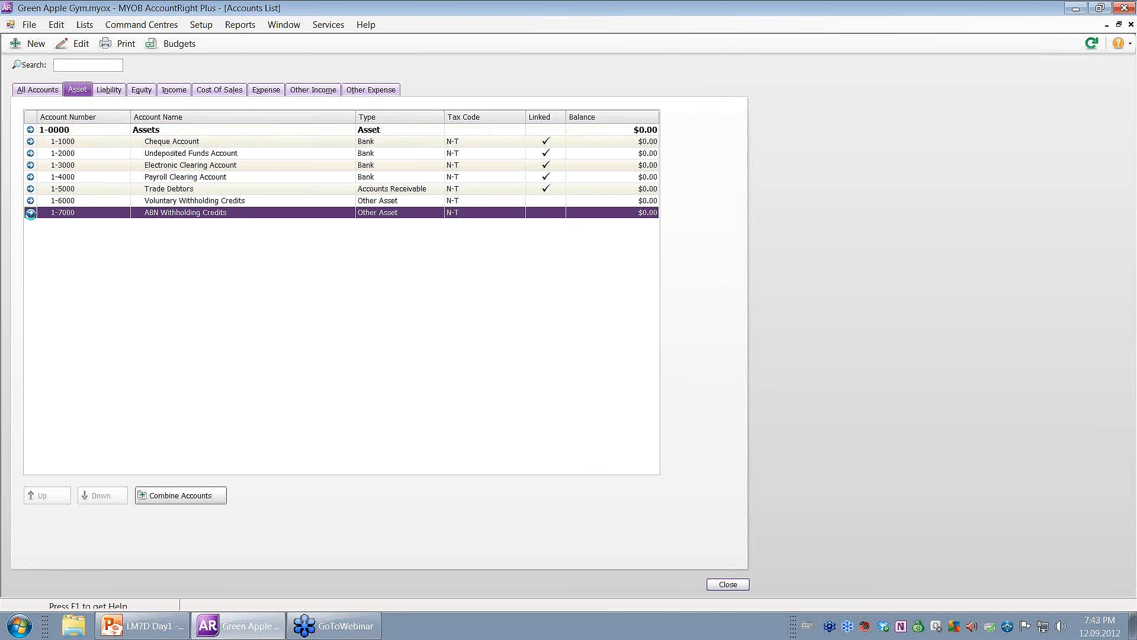
pyautogui.click(352, 189)
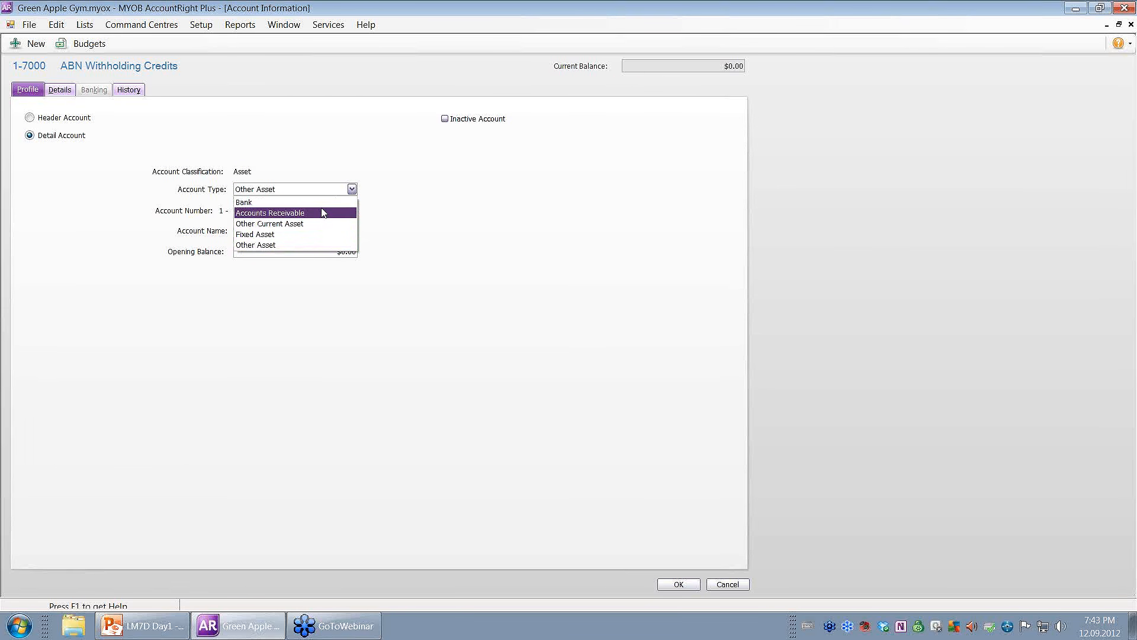
# Leave 1-7000 ABN Withholding Credits as Other Asset and save it.
pyautogui.click(303, 246)
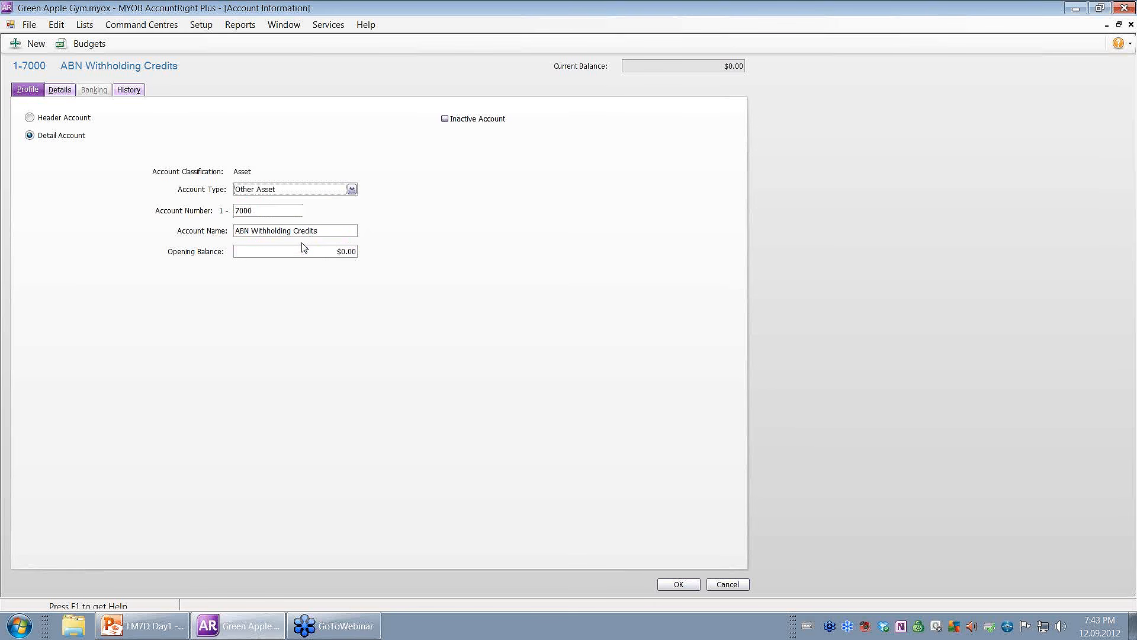
pyautogui.click(676, 585)
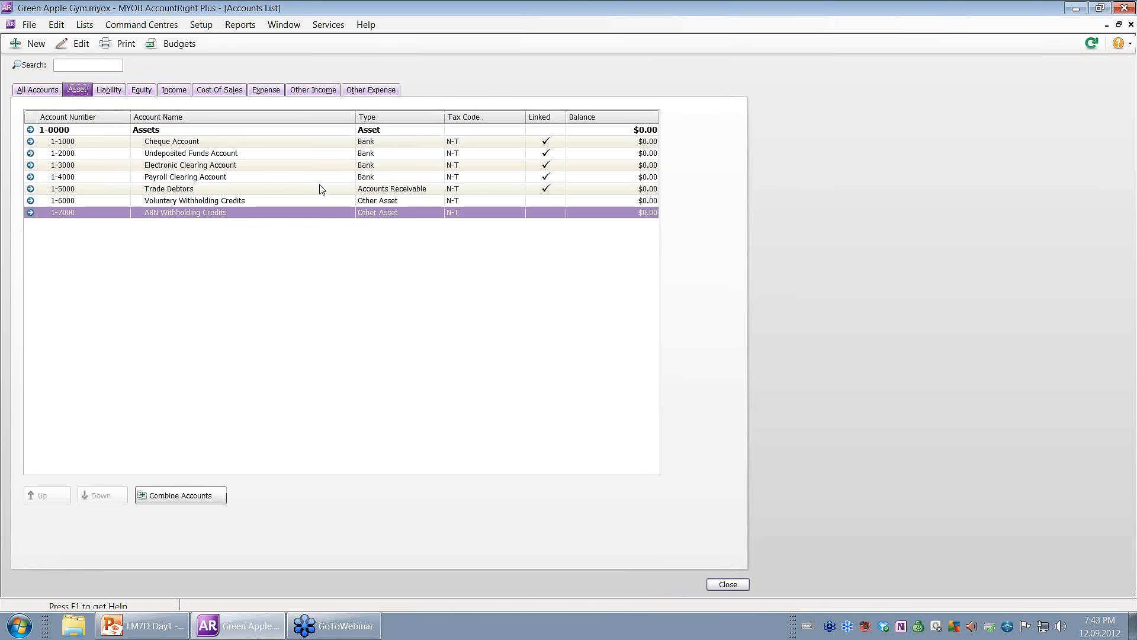
pyautogui.click(165, 90)
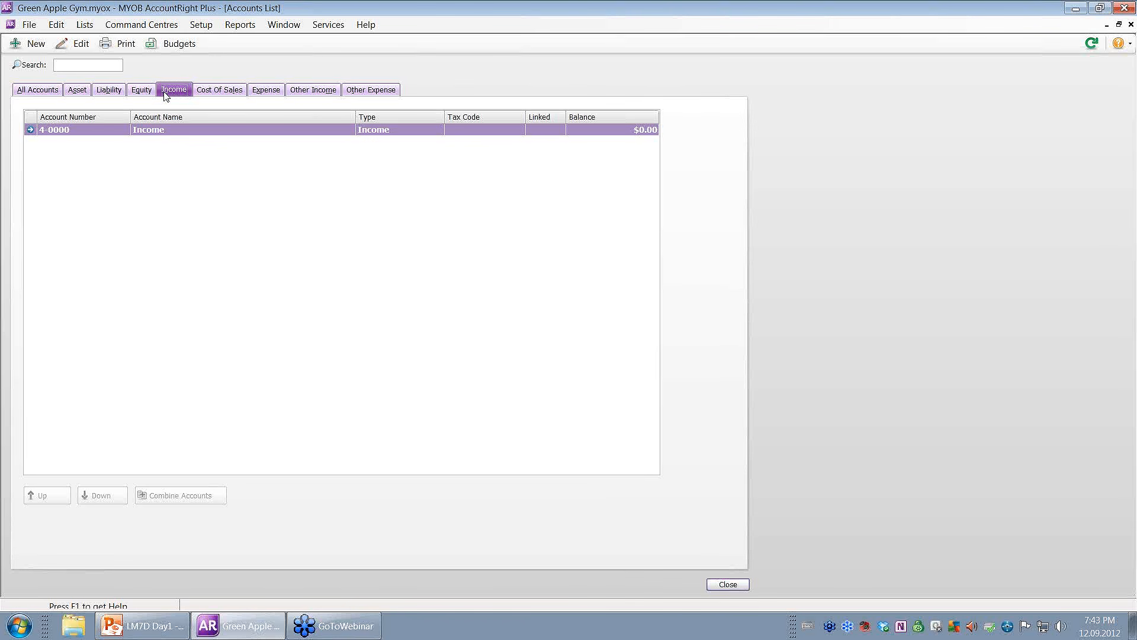
pyautogui.click(78, 93)
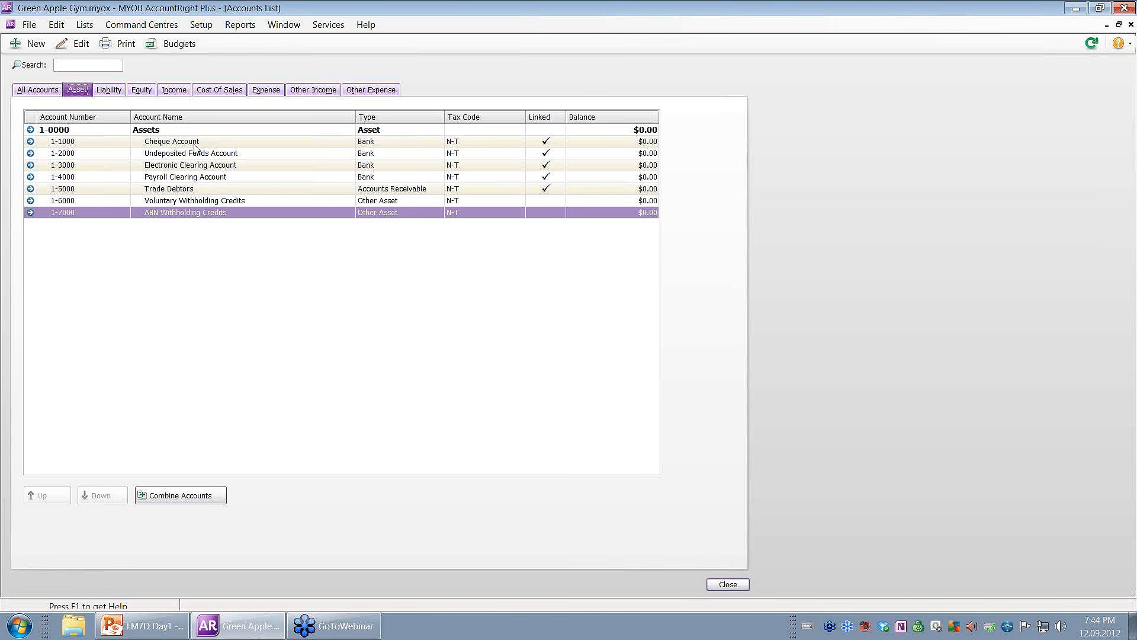
pyautogui.click(266, 93)
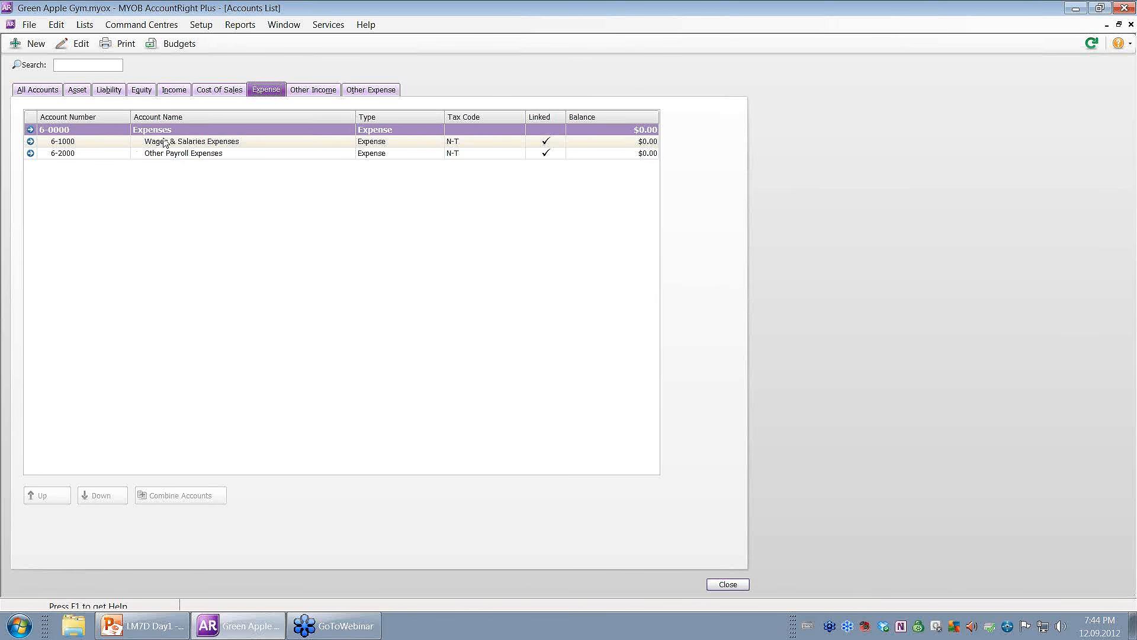
pyautogui.click(83, 92)
pyautogui.click(109, 91)
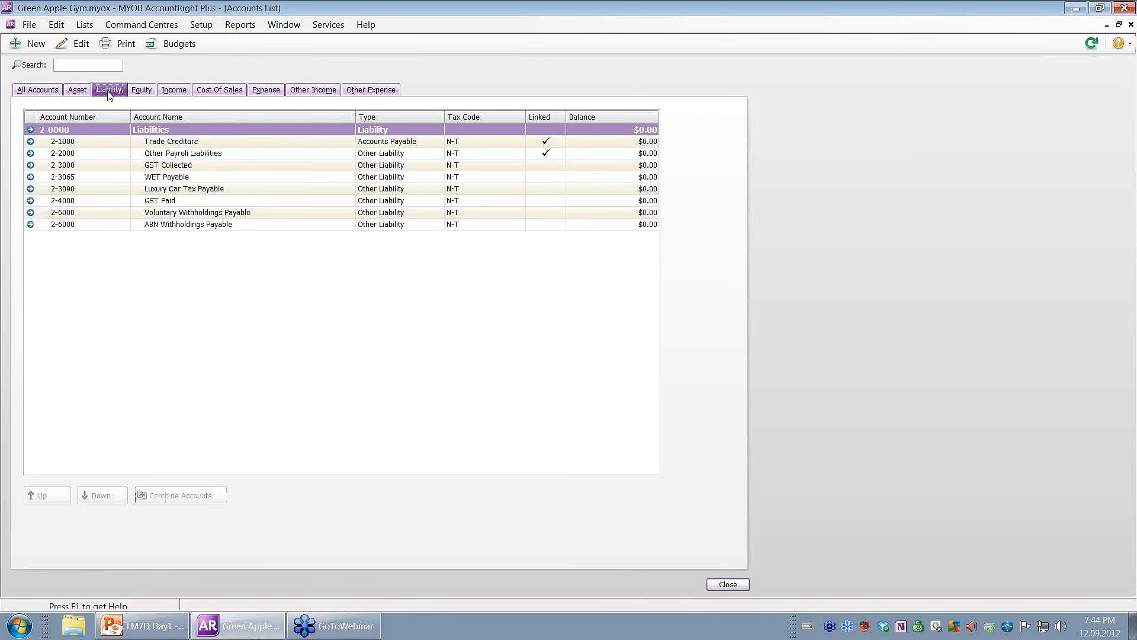
pyautogui.click(142, 92)
pyautogui.click(173, 92)
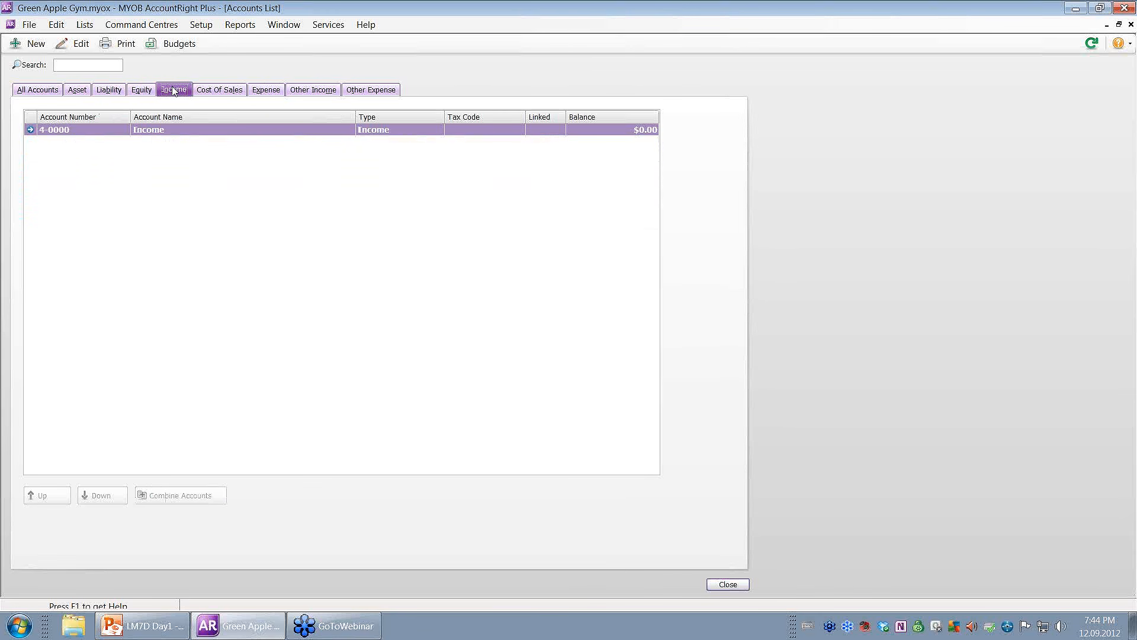
pyautogui.click(211, 90)
pyautogui.click(82, 93)
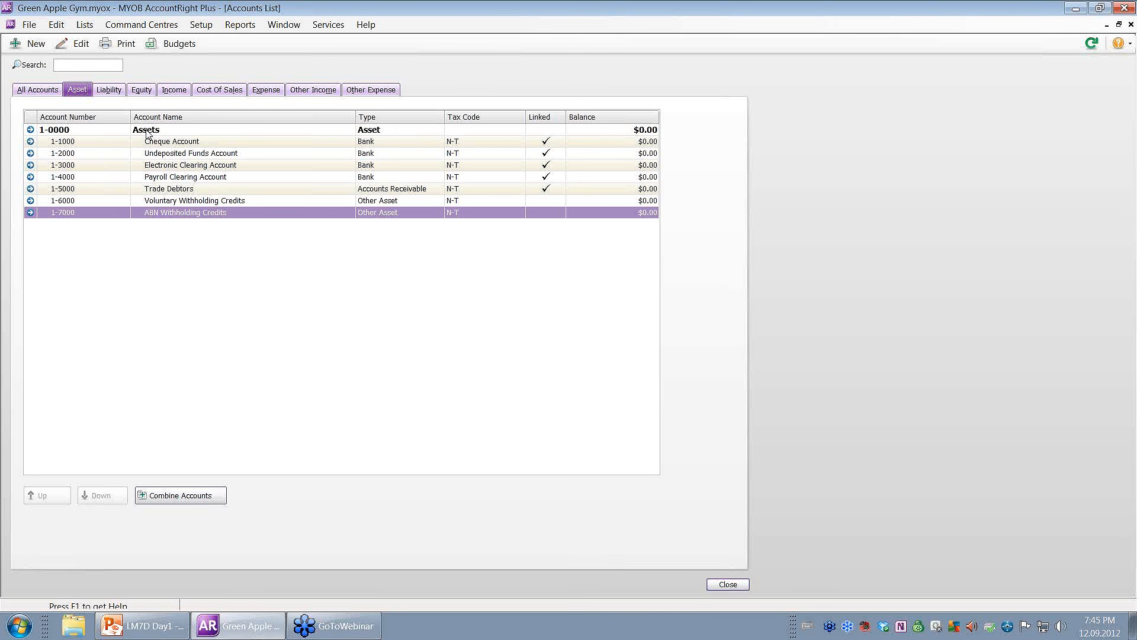
pyautogui.click(116, 91)
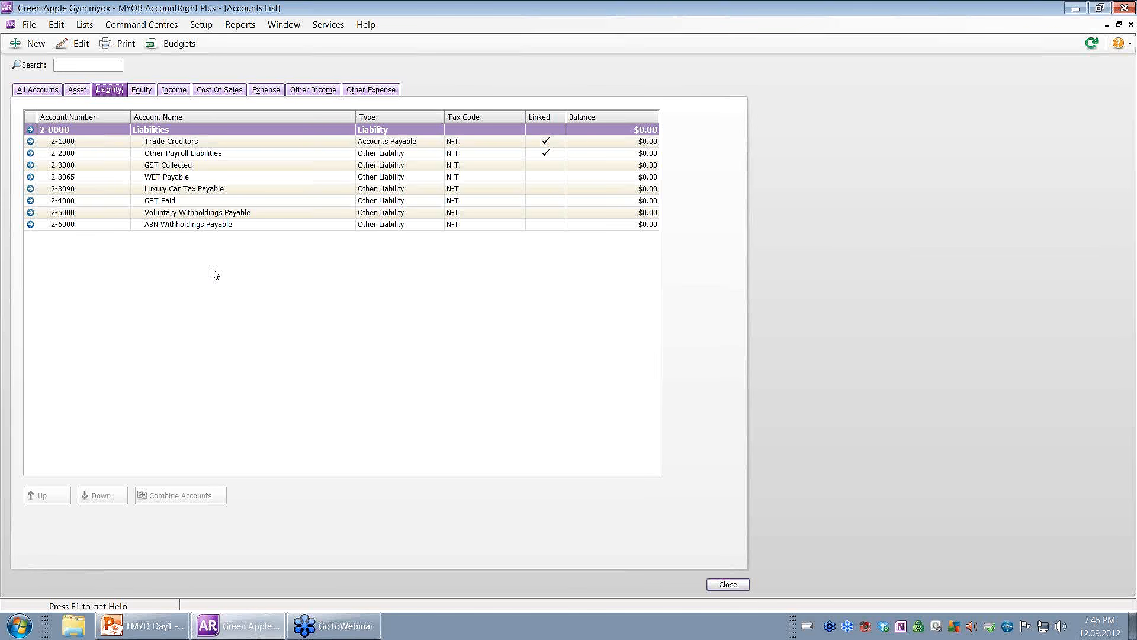
pyautogui.click(266, 90)
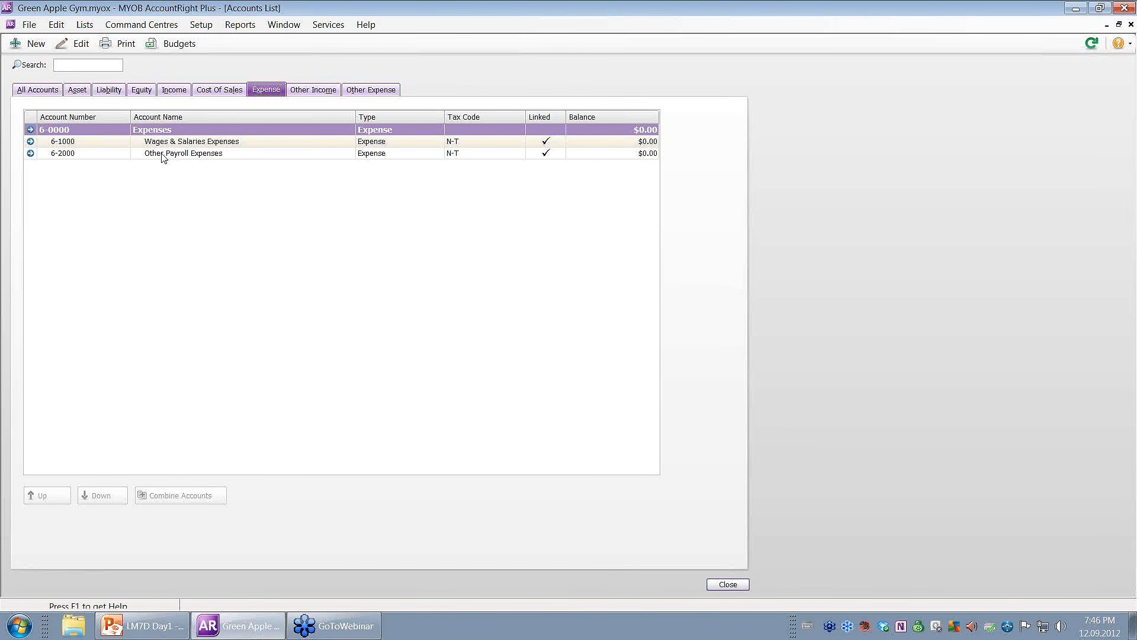
pyautogui.click(77, 90)
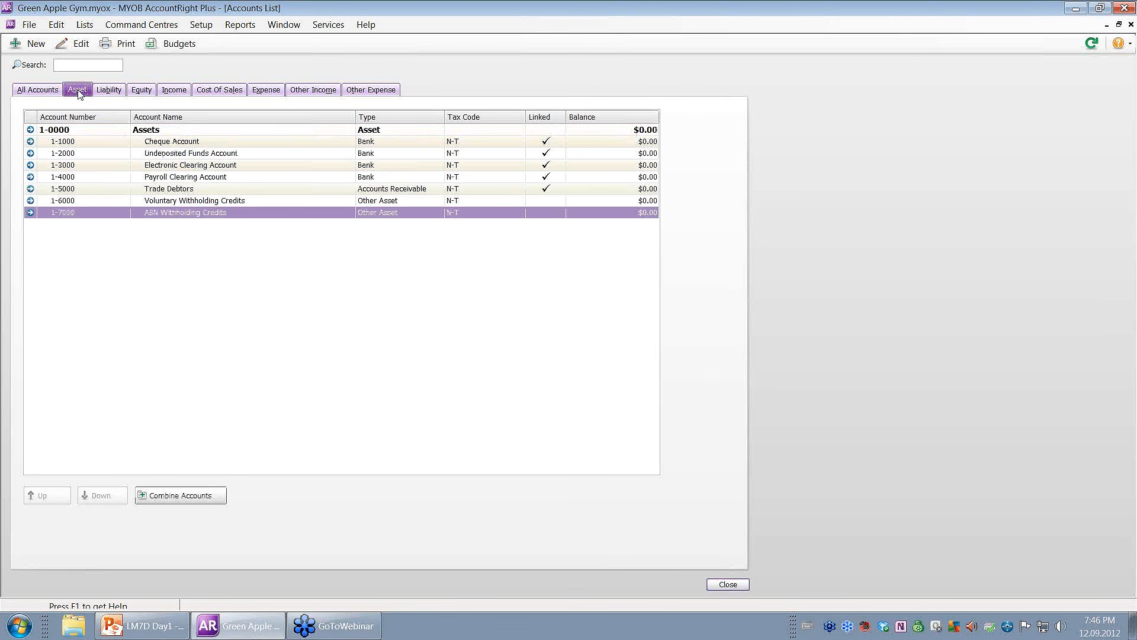
pyautogui.click(92, 146)
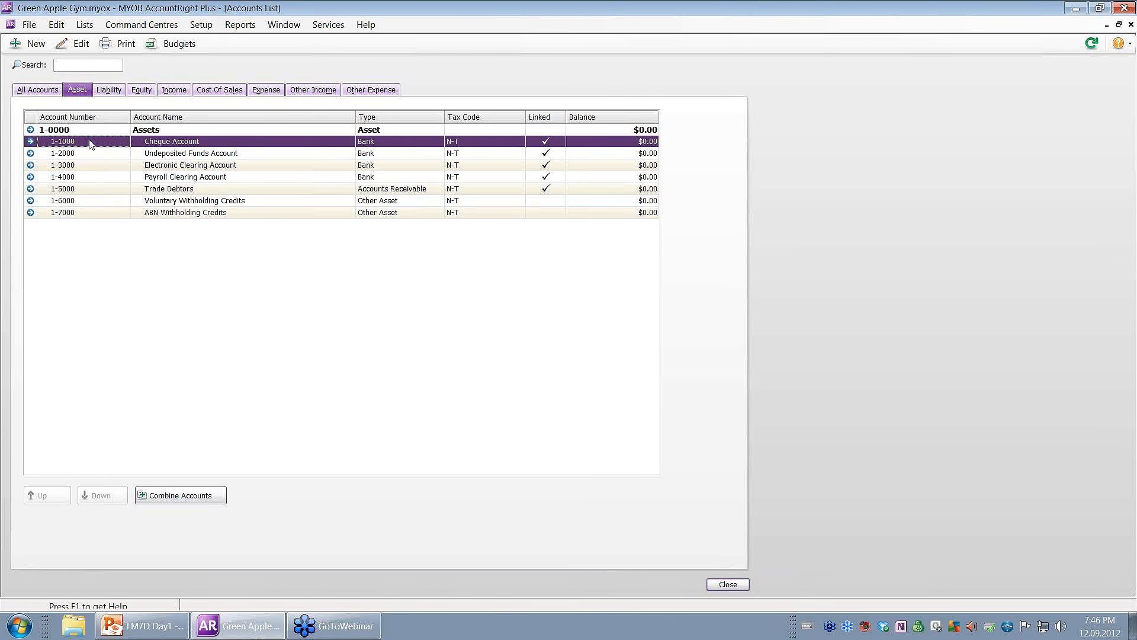
# Open 1-1000 Cheque Account, keep its type as Bank, and view its Details page.
pyautogui.doubleClick(89, 141)
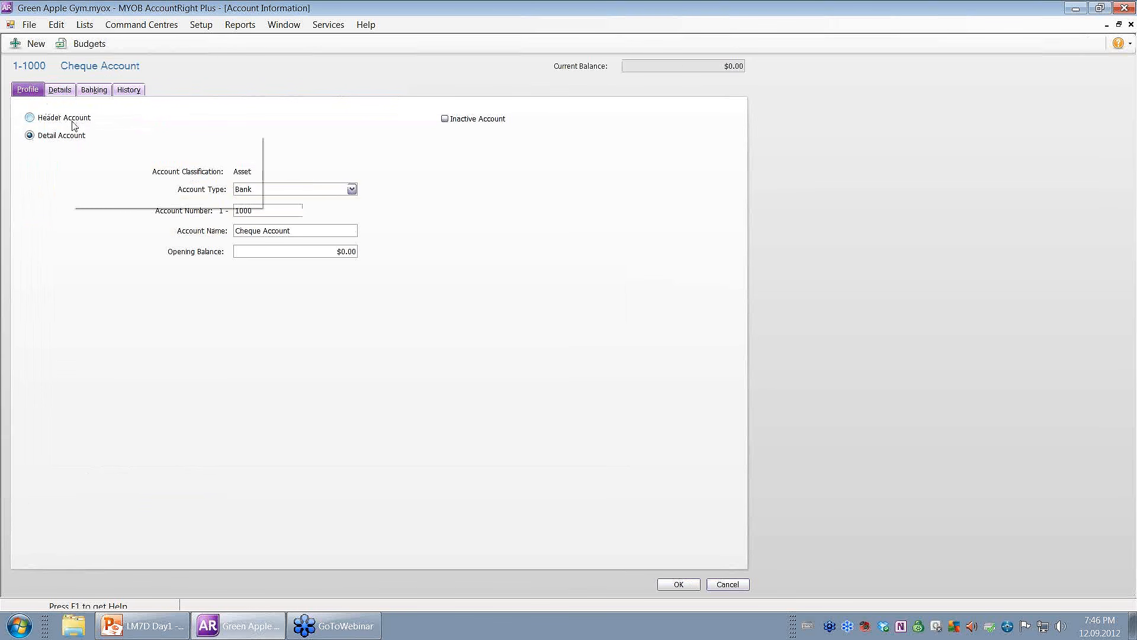
pyautogui.moveTo(62, 141)
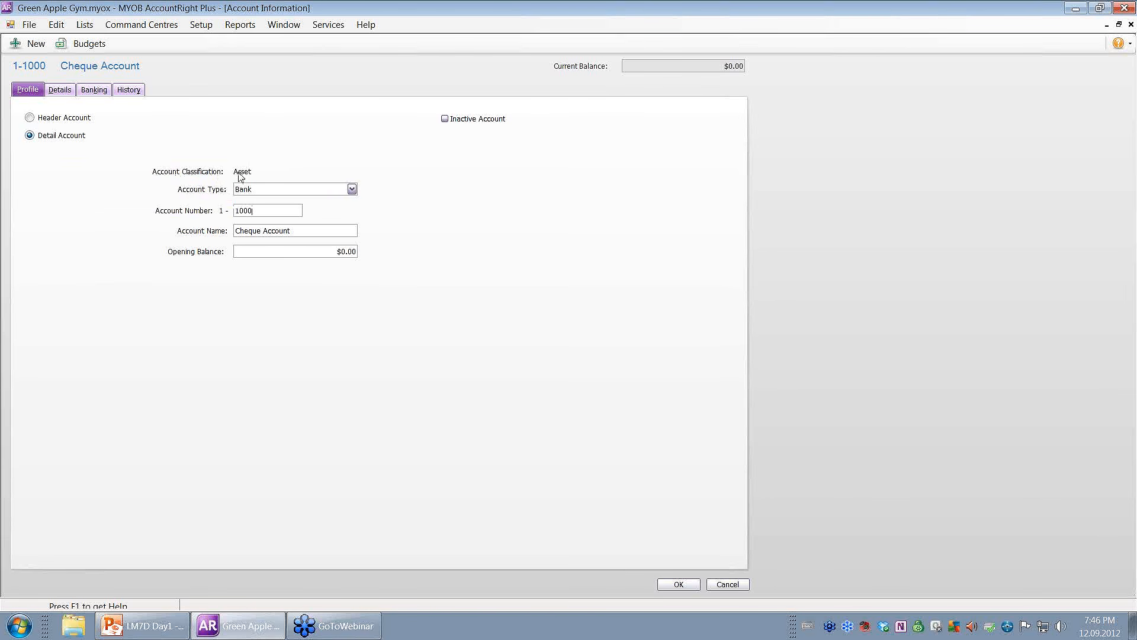
pyautogui.moveTo(243, 175)
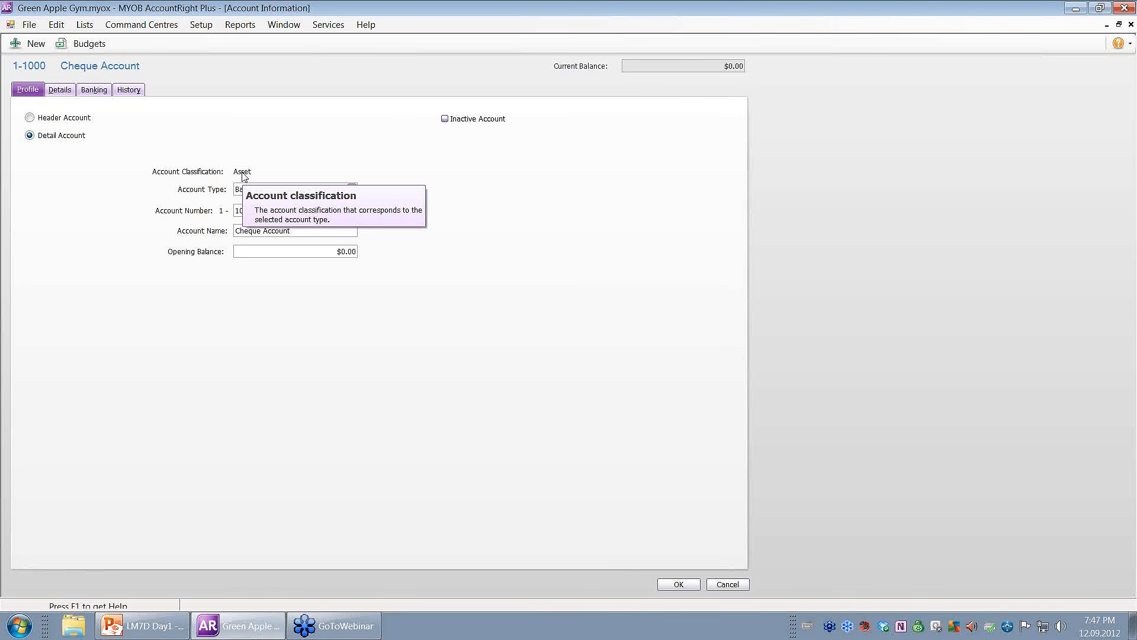
pyautogui.click(303, 189)
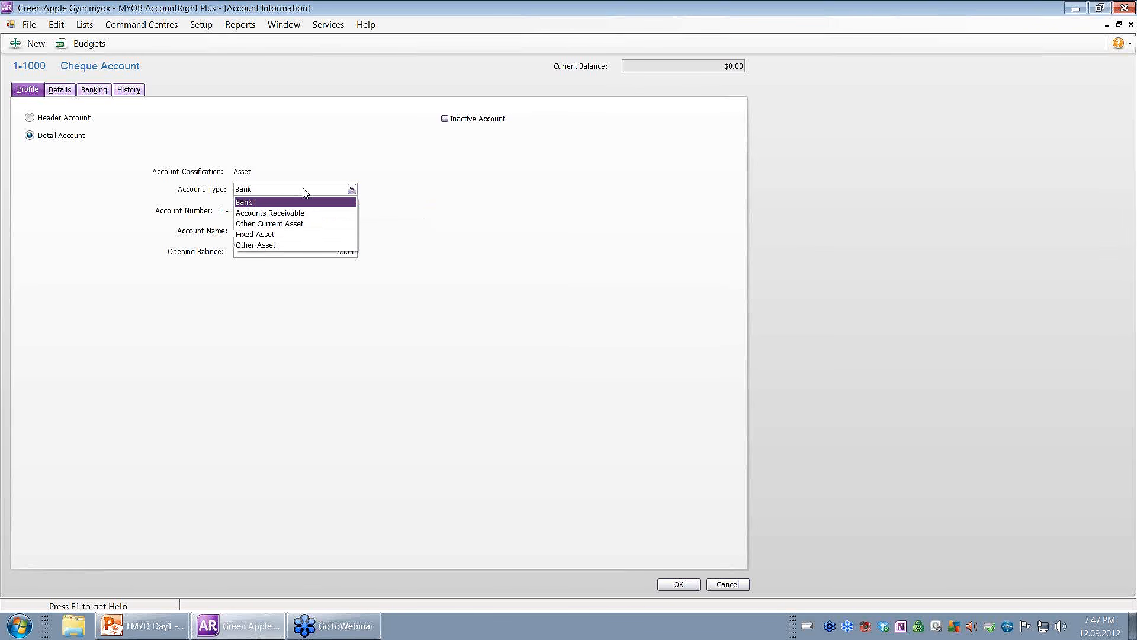
pyautogui.click(447, 187)
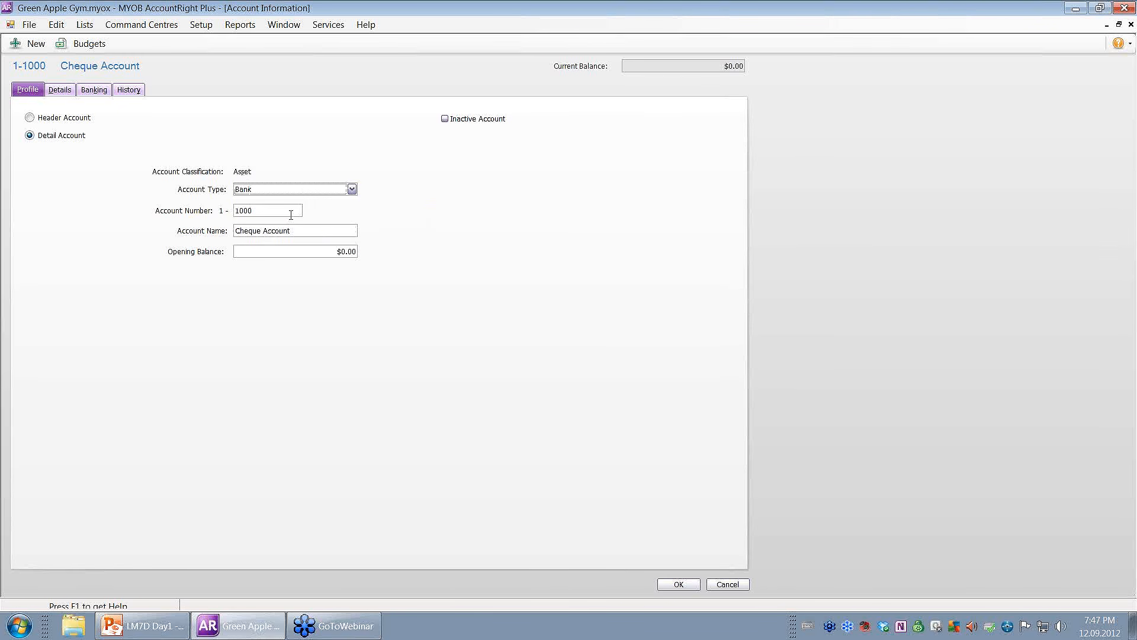
pyautogui.press('Tab')
pyautogui.moveTo(331, 232); pyautogui.dragTo(160, 226)
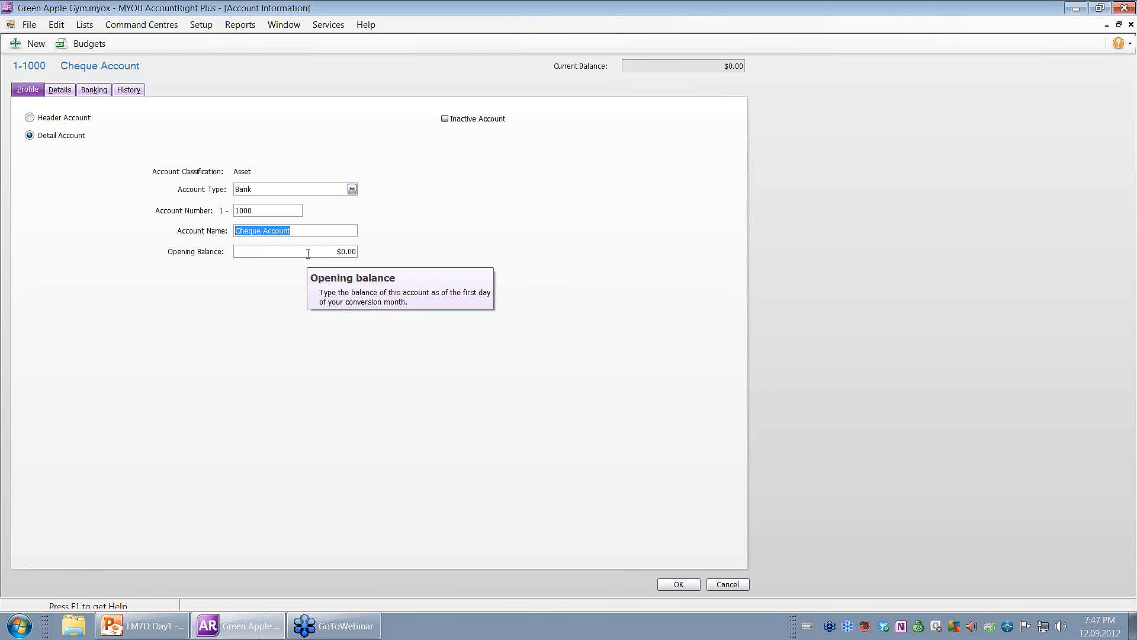
pyautogui.click(61, 91)
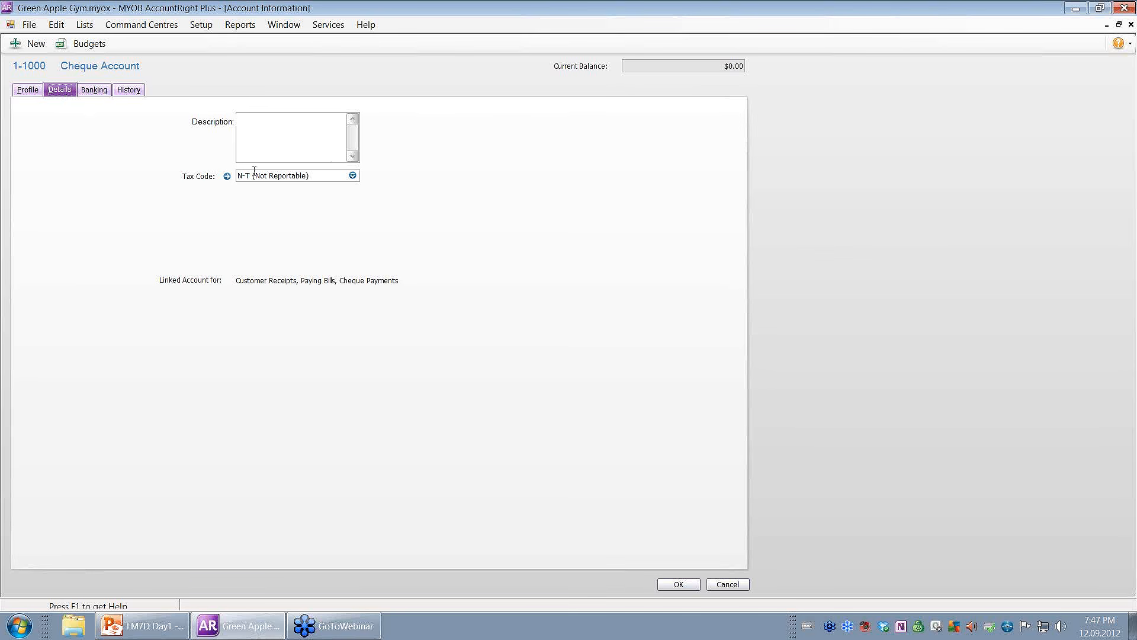
# Enter xxxxxx as the Cheque Account's description on the Details tab.
pyautogui.click(259, 124)
pyautogui.write('xxxxxx')
# Enter the BSB and bank account number, set account and trading name to GREEN APPLE GYM, then view monthly history.
pyautogui.click(91, 91)
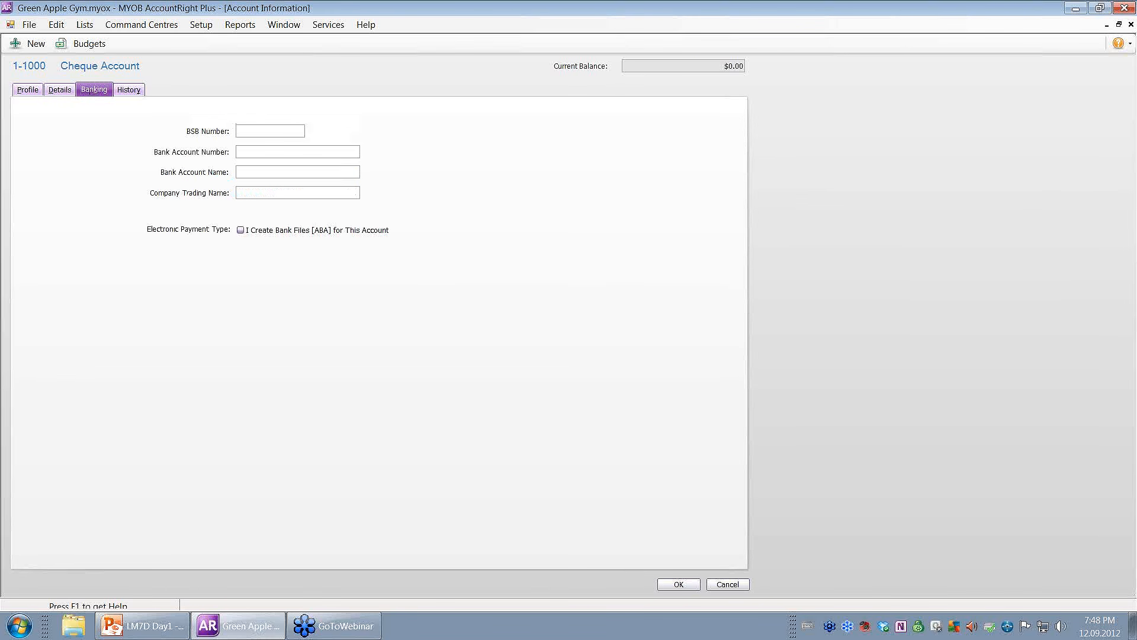
pyautogui.write('555-')
pyautogui.write('555')
pyautogui.write('44')
pyautogui.write('44')
pyautogui.write('44')
pyautogui.write('545')
pyautogui.click(274, 172)
pyautogui.write('GREE')
pyautogui.write('N APPLE')
pyautogui.write(' GYM')
pyautogui.write('GRE')
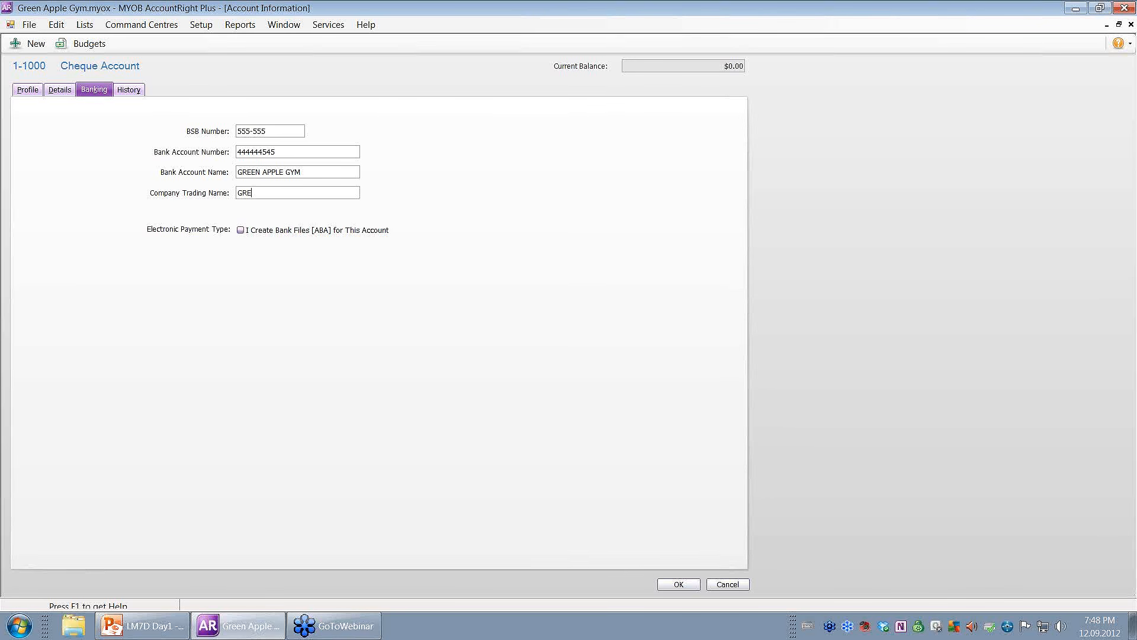
pyautogui.write('EN APPLE GYM')
pyautogui.click(125, 91)
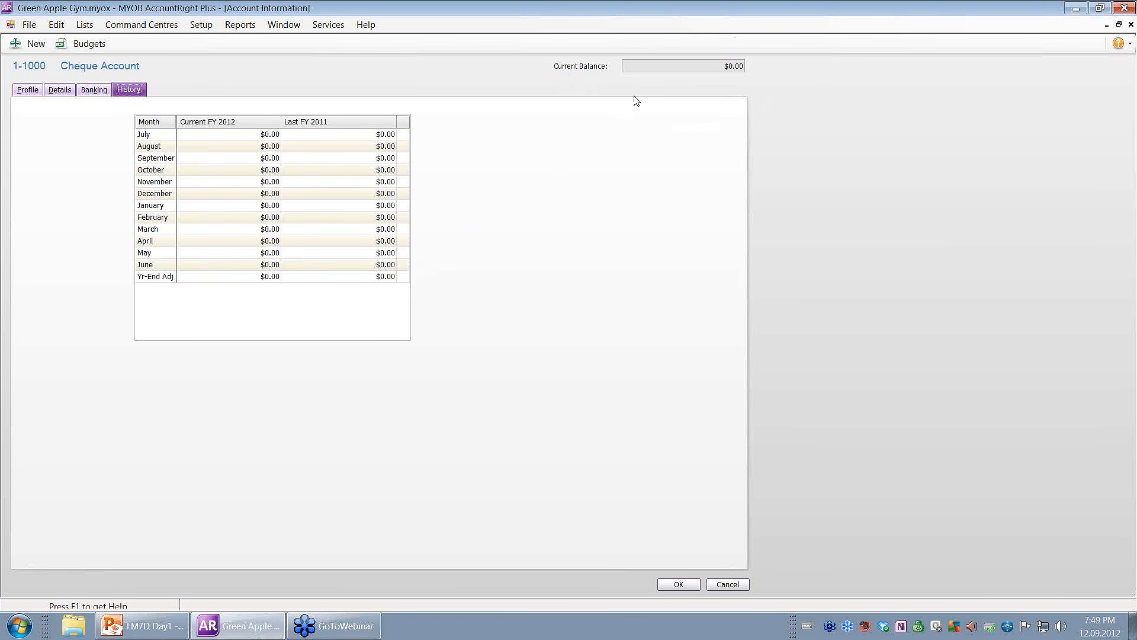
# Confirm the Cheque Account information with OK to return to the Accounts List.
pyautogui.click(681, 585)
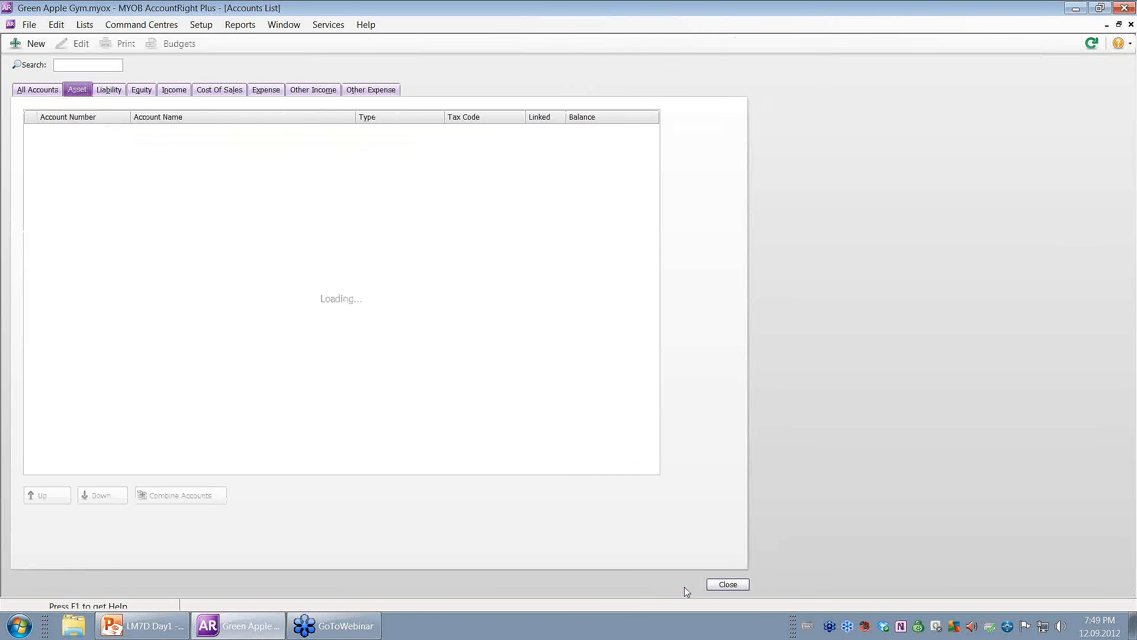
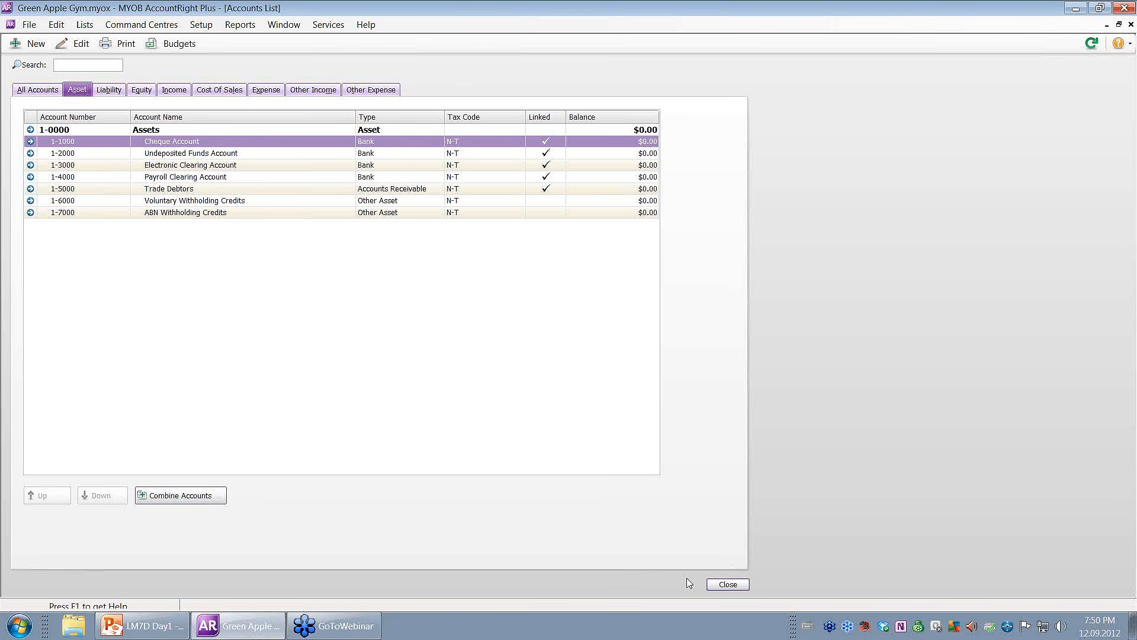
# Create Credit Card liability account 2-9000 named 'Loan - Owner's Name' with a zero opening balance.
pyautogui.click(36, 44)
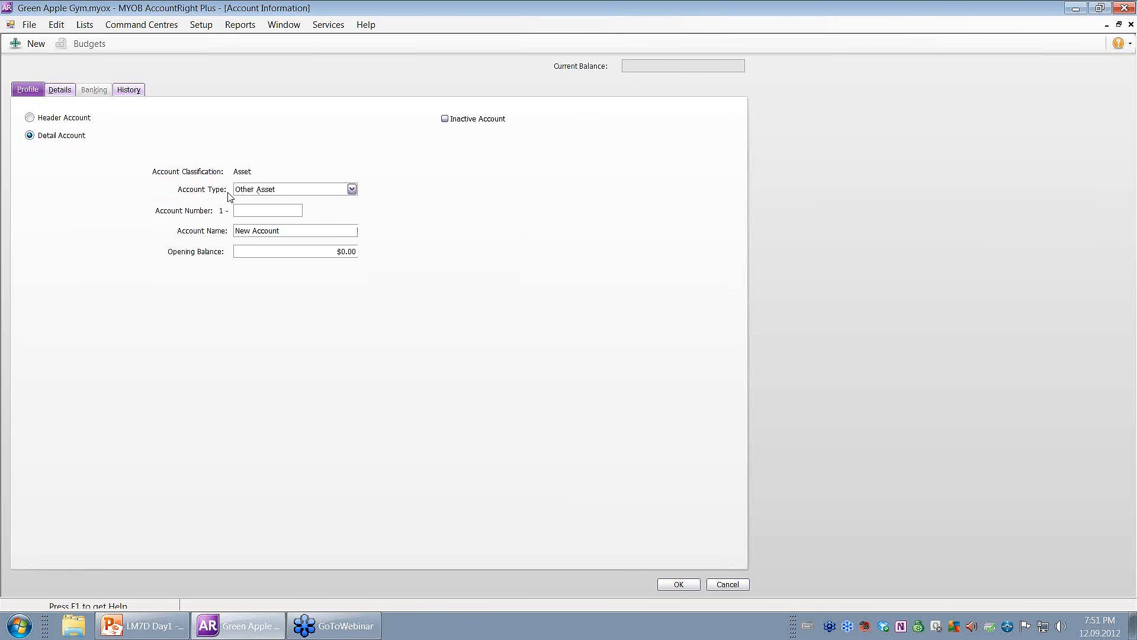
pyautogui.click(352, 189)
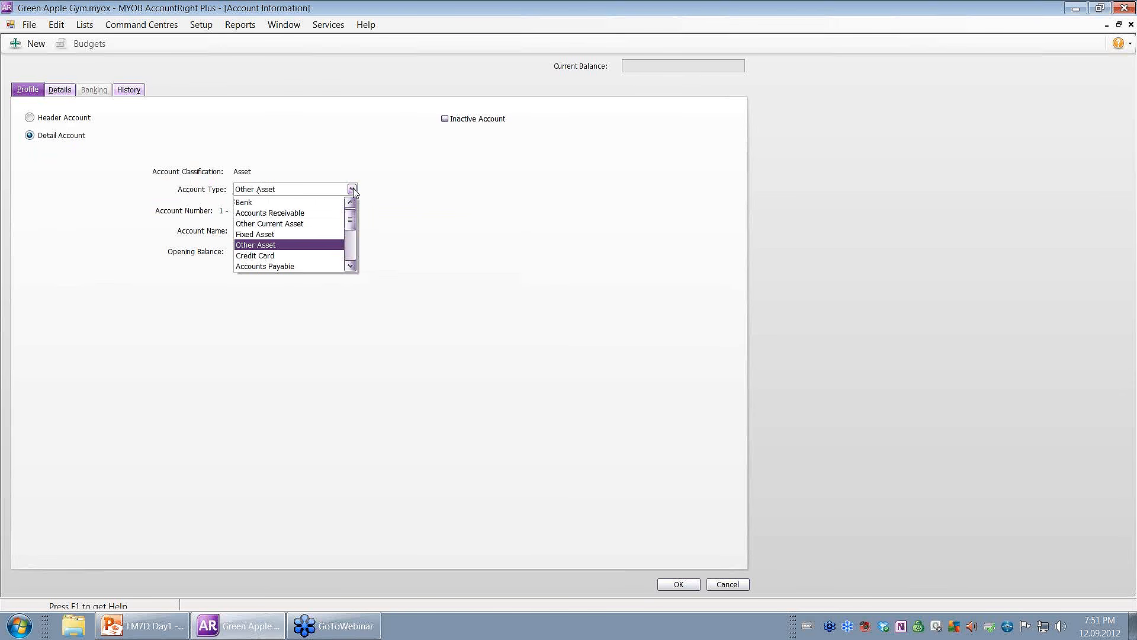
pyautogui.click(279, 256)
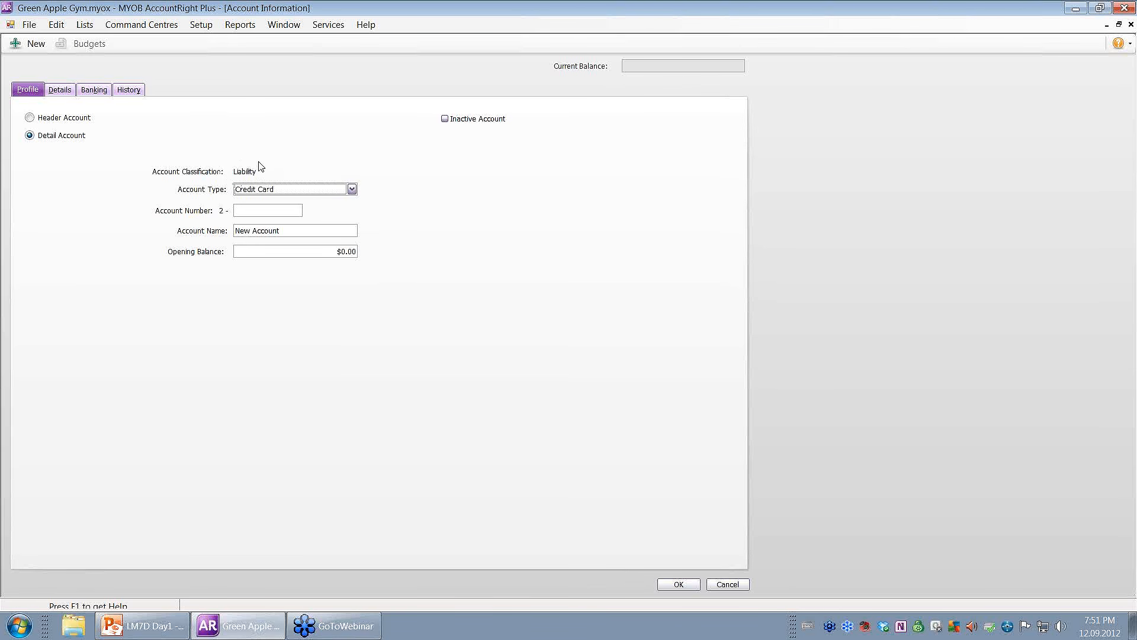
pyautogui.click(238, 210)
pyautogui.write('9')
pyautogui.press('Tab')
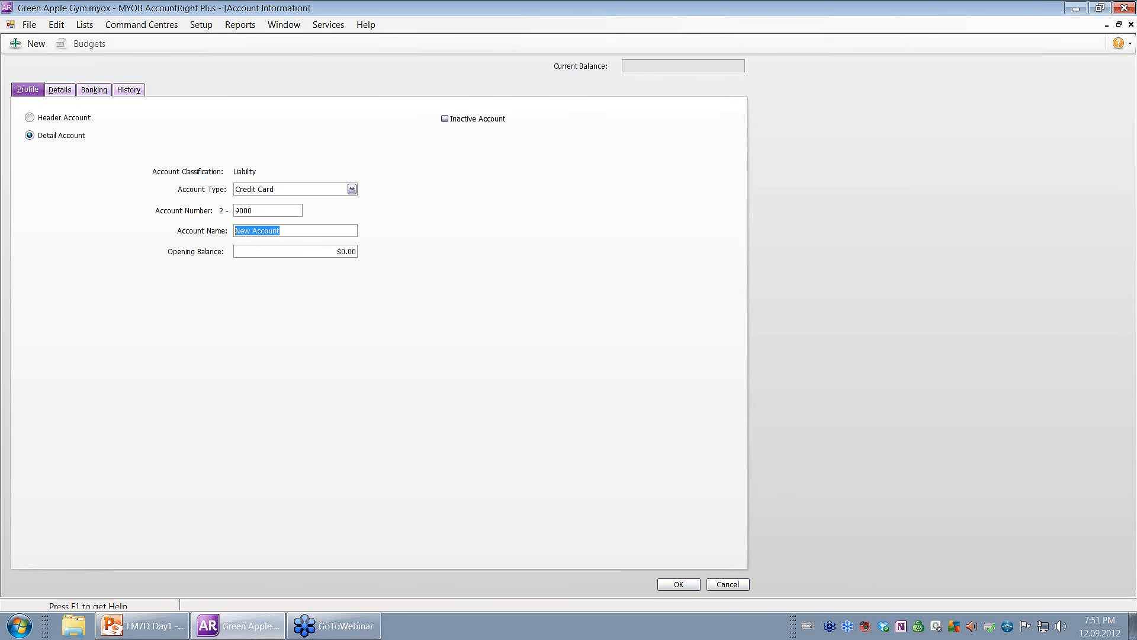
pyautogui.write("Loan - Owner's Name")
pyautogui.click(328, 254)
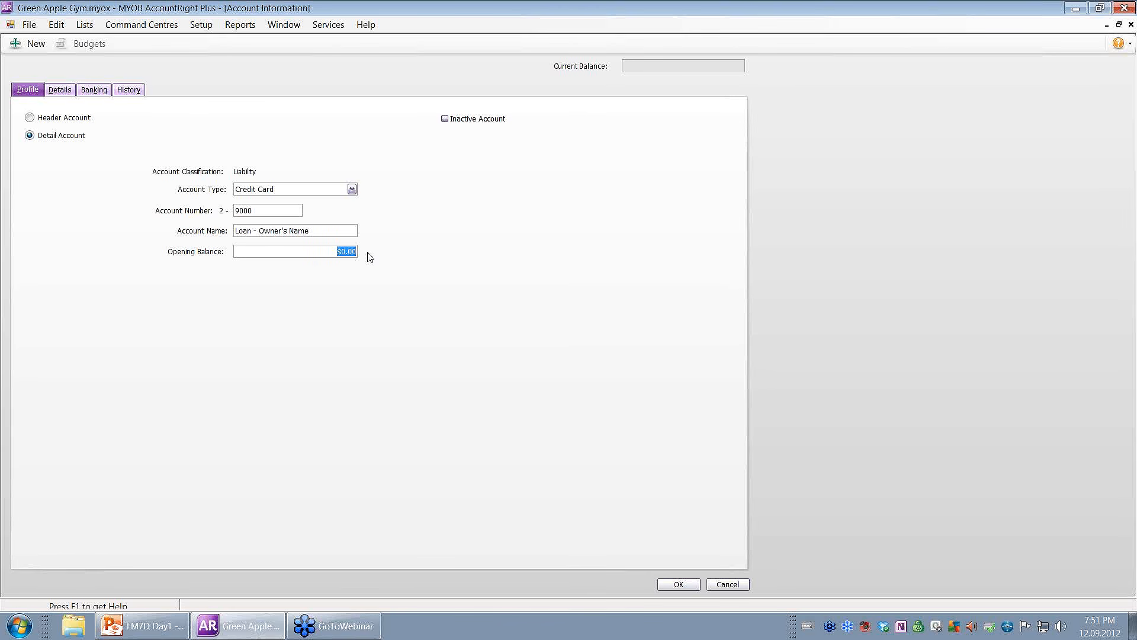
pyautogui.click(683, 585)
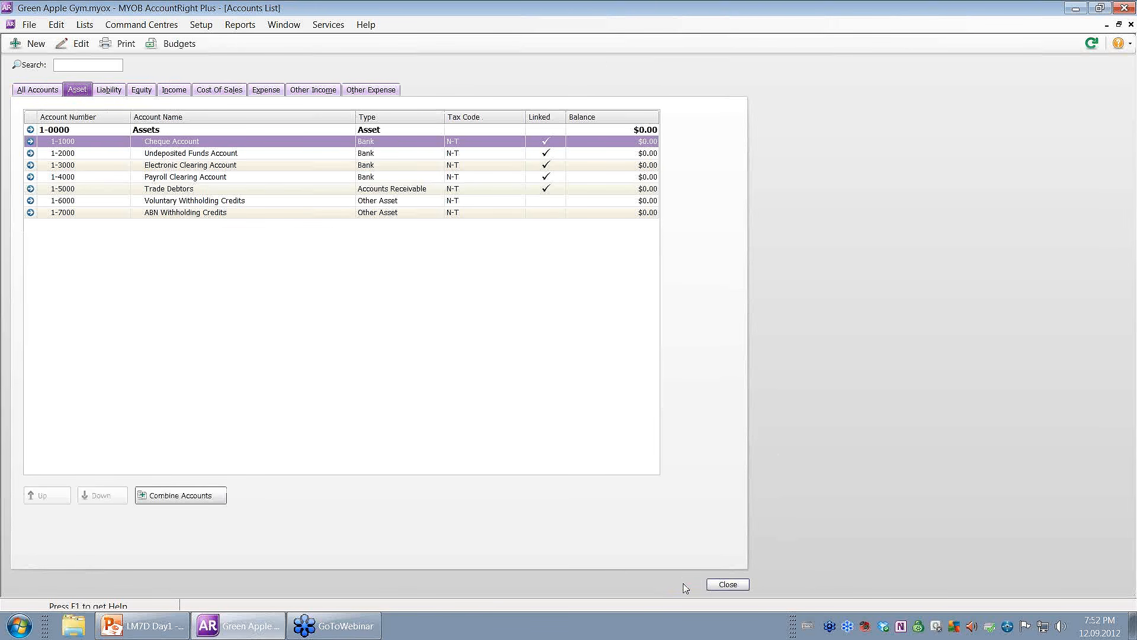
pyautogui.click(108, 89)
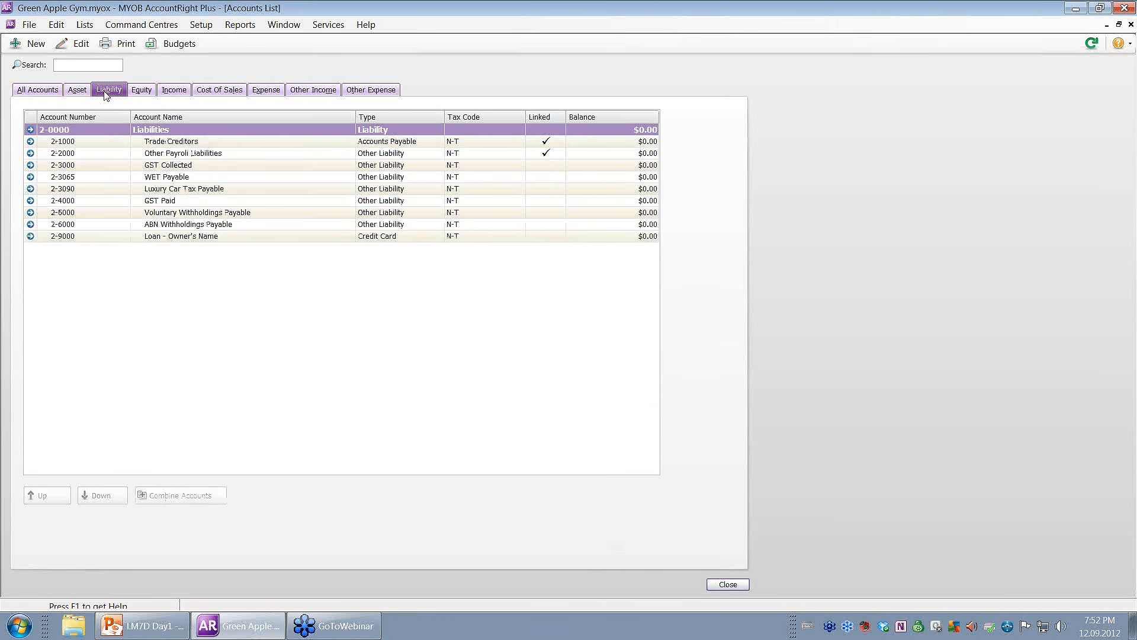
pyautogui.click(115, 240)
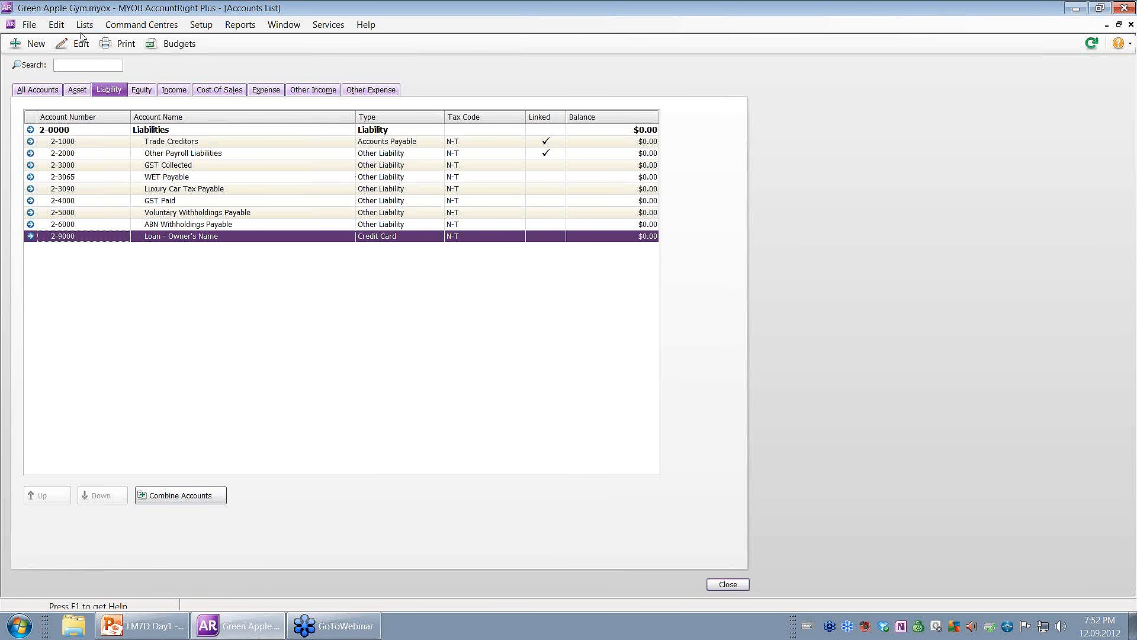
pyautogui.click(72, 91)
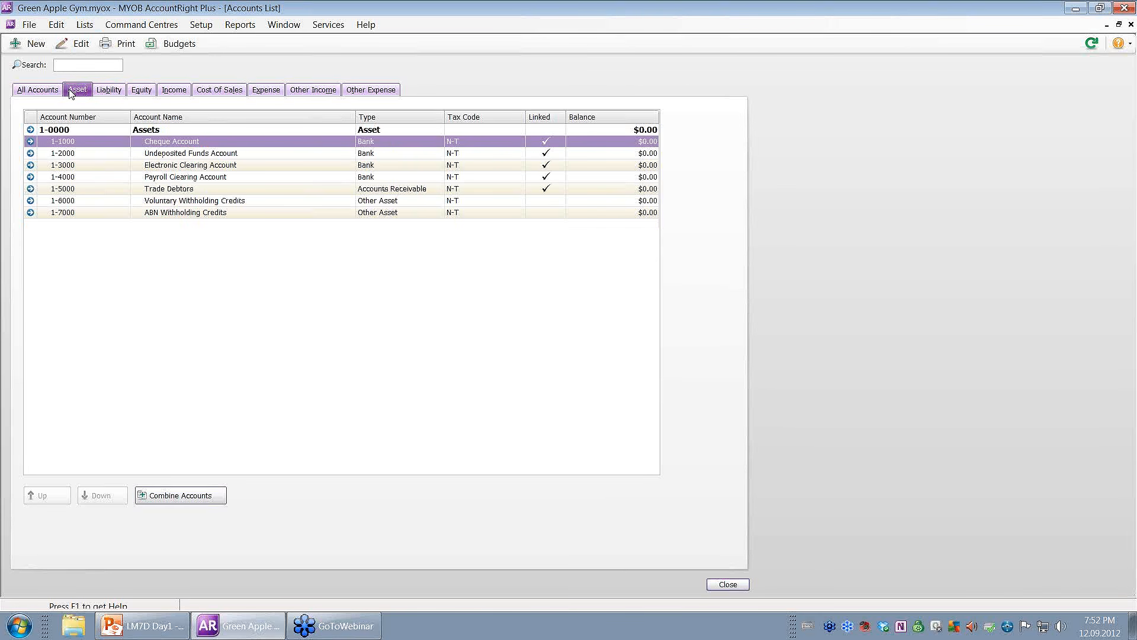
# Rename Cheque Account 1-1000 to ANZ followed by its bank account number, and save.
pyautogui.click(170, 145)
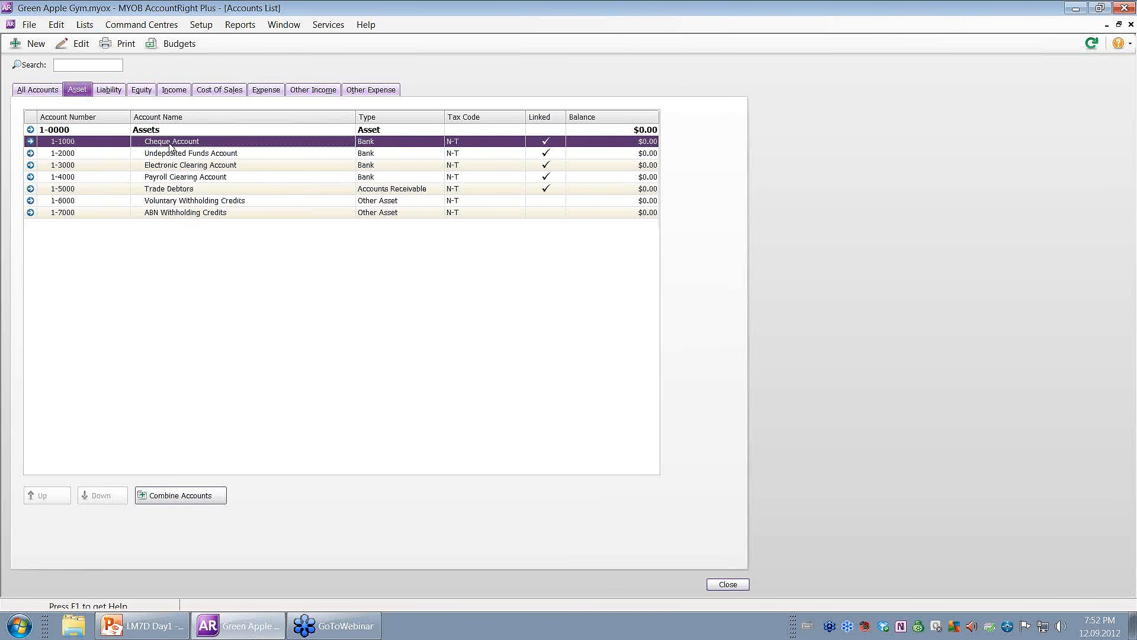
pyautogui.doubleClick(170, 143)
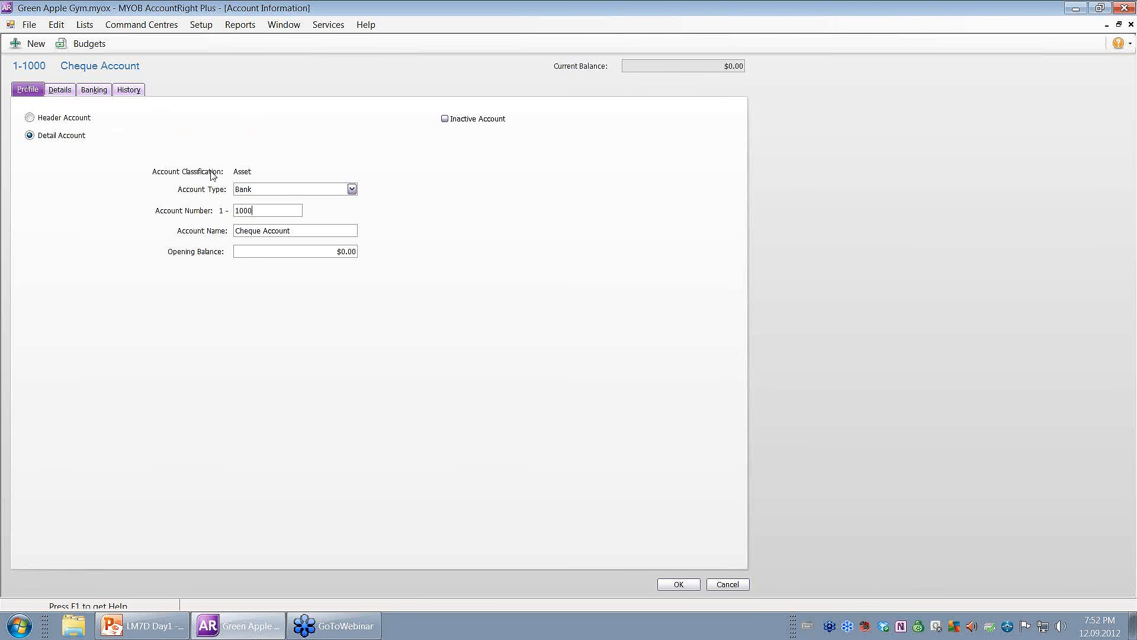
pyautogui.click(265, 232)
pyautogui.write('ANZ 44444454')
pyautogui.click(681, 584)
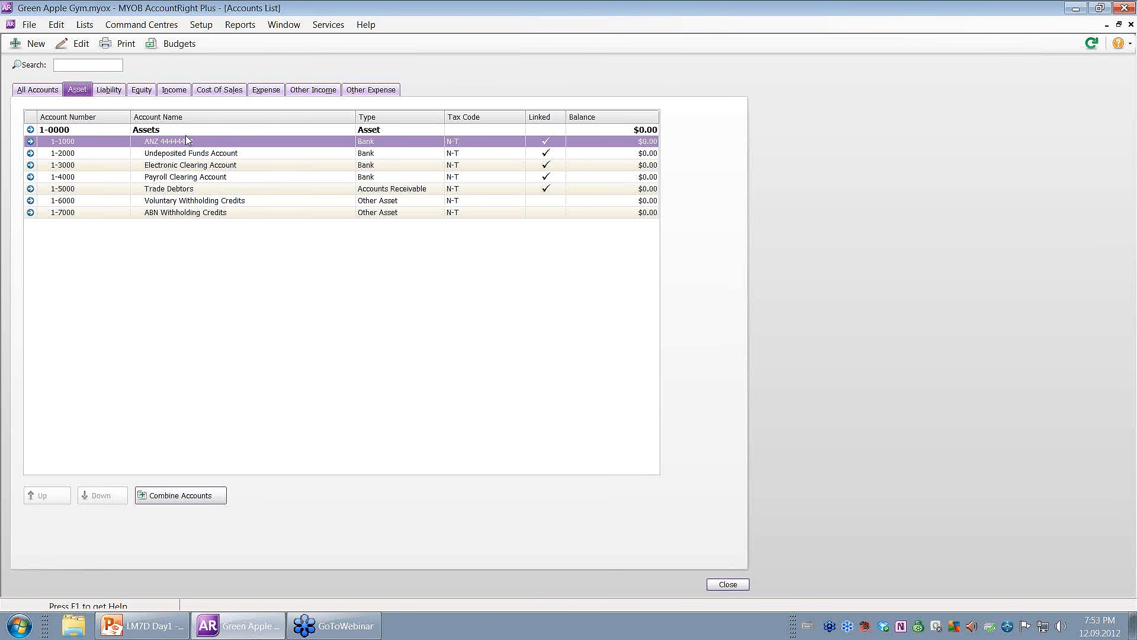
# On the Liability tab, change Other Payroll Liabilities to number 2-2100 and name PAYG Withholding.
pyautogui.click(110, 90)
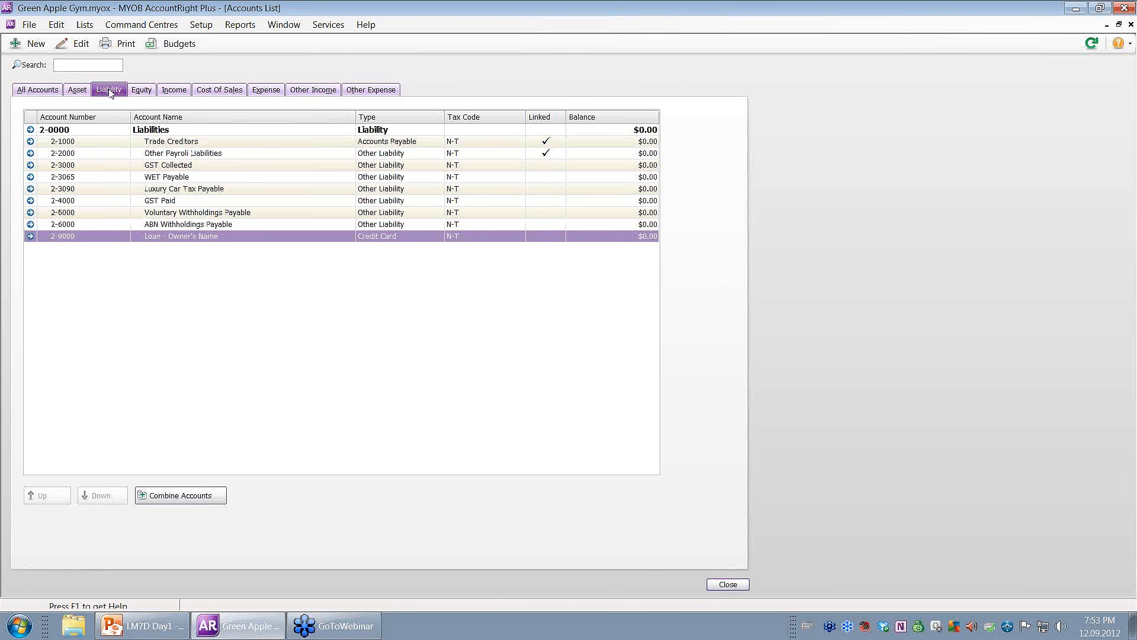
pyautogui.click(86, 155)
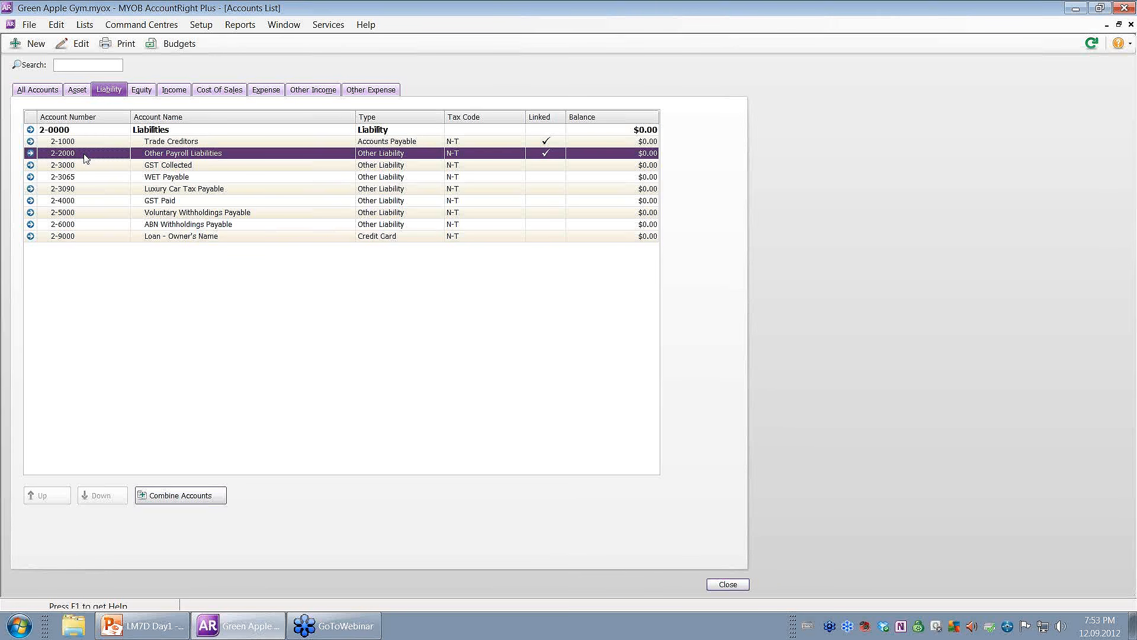
pyautogui.doubleClick(86, 155)
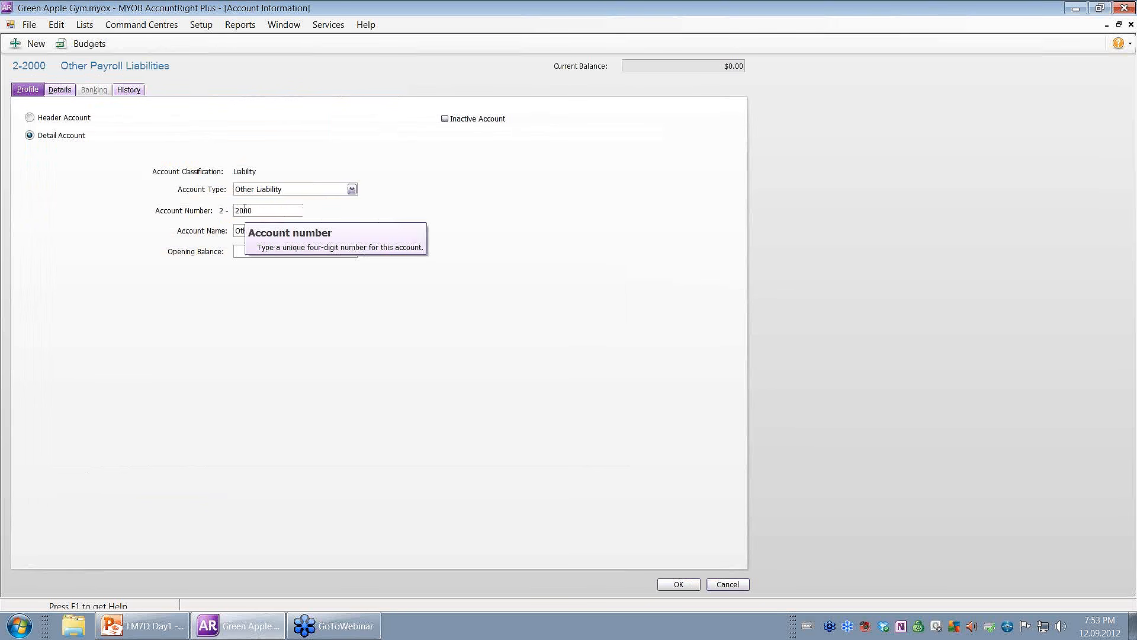
pyautogui.press('BackSpace')
pyautogui.write('2')
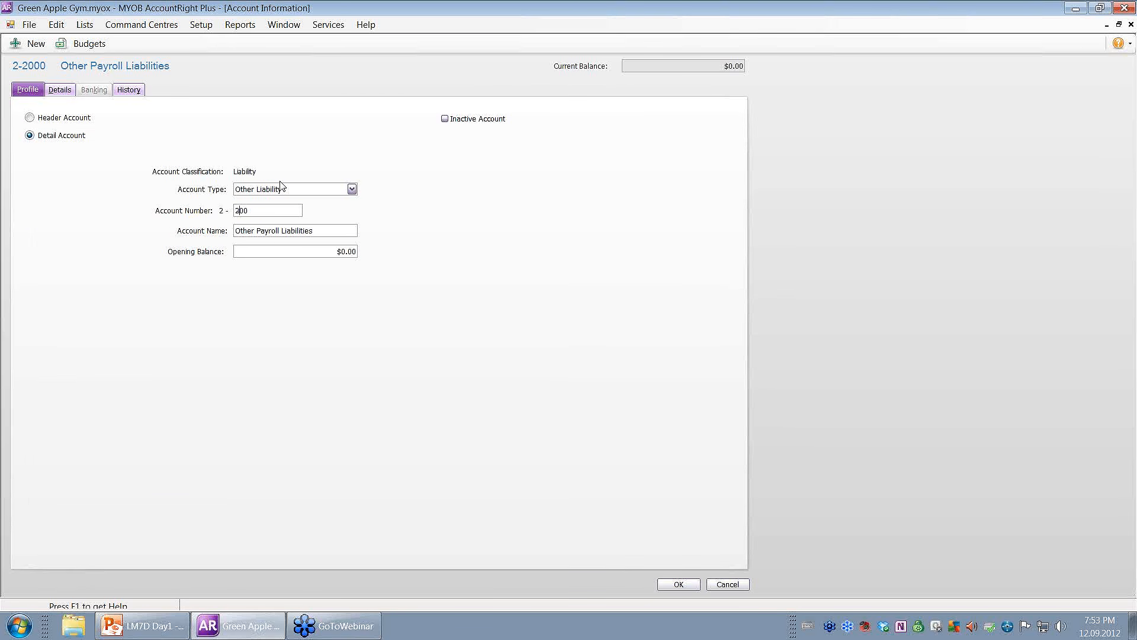
pyautogui.press('BackSpace')
pyautogui.write('1')
pyautogui.press('Tab')
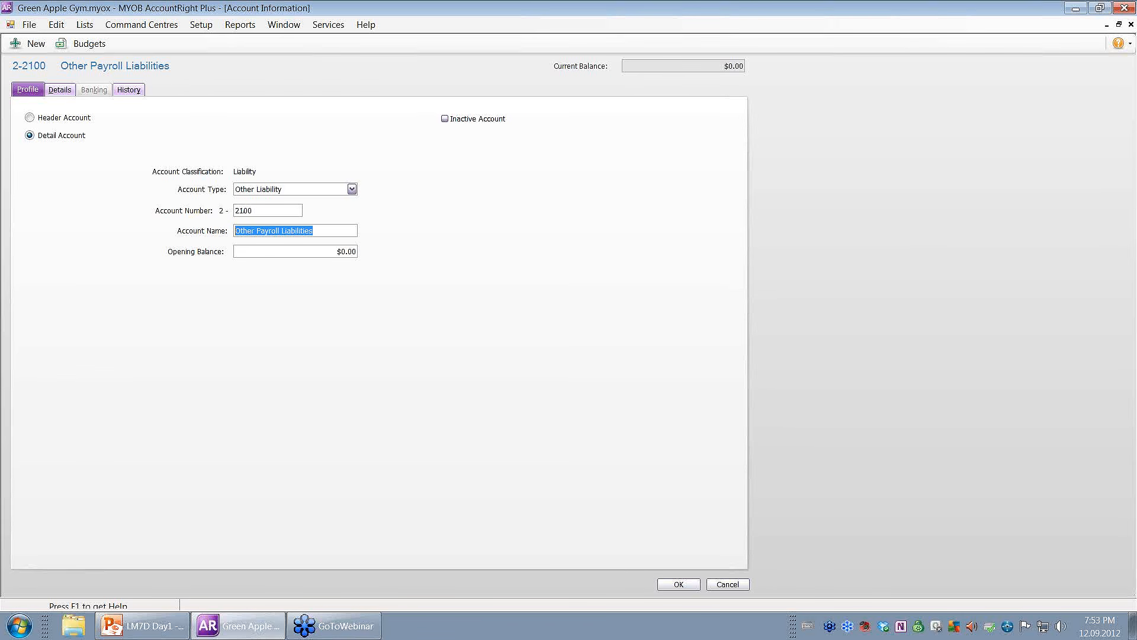
pyautogui.write('PA')
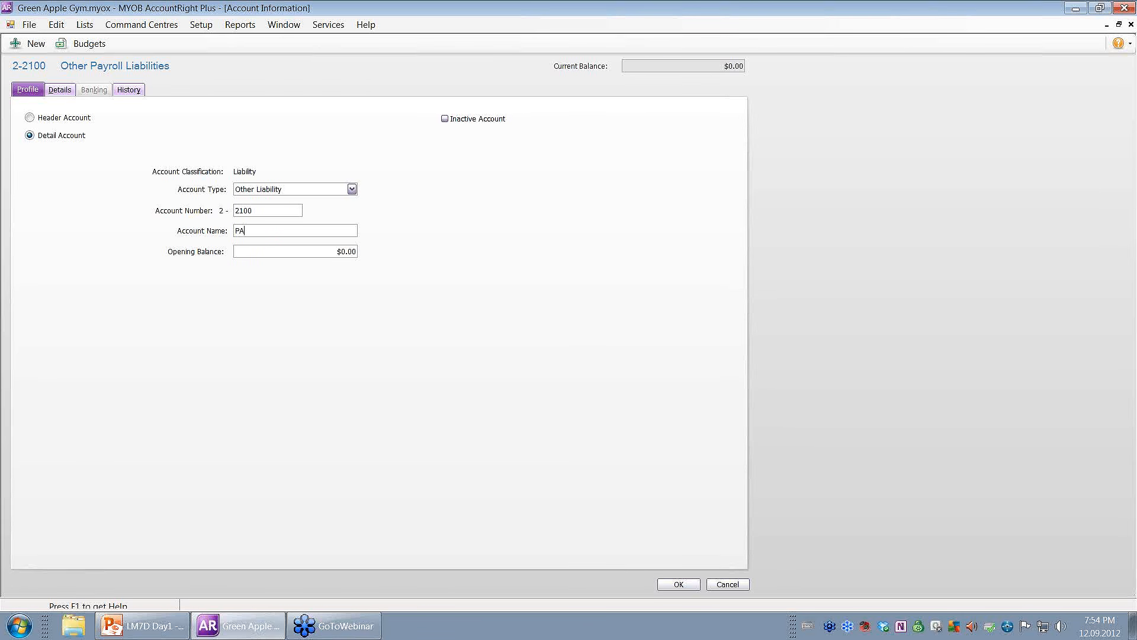
pyautogui.write('YG Withholding')
# Save the renumbered PAYG Withholding 2-2100 account.
pyautogui.click(685, 585)
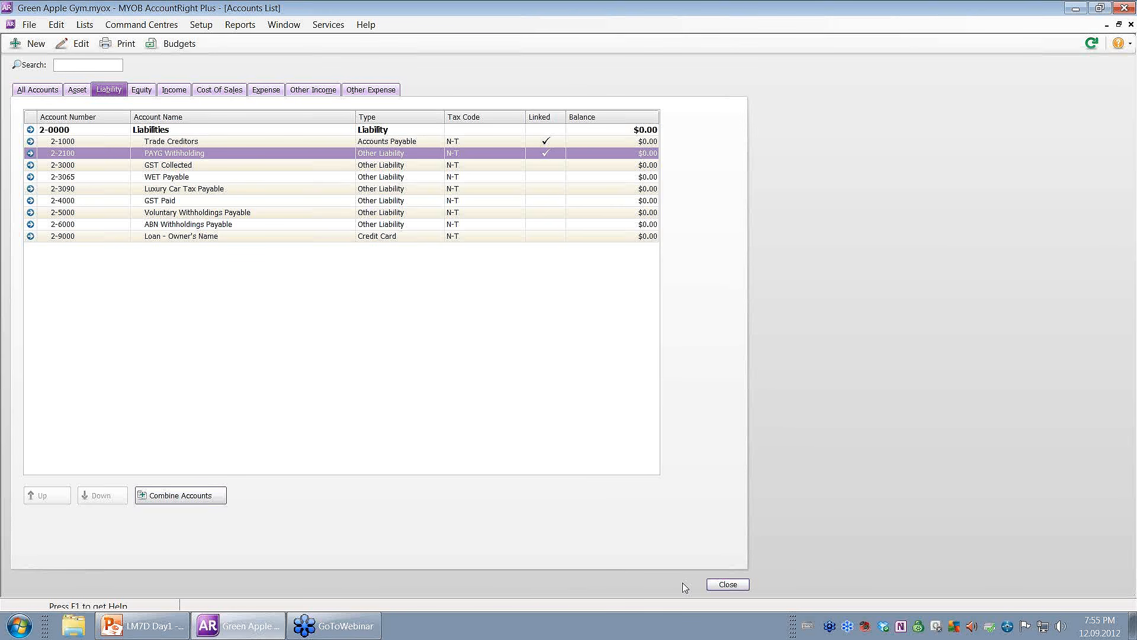
# Create header account 2-2000 Payroll Liability with a report subtotal for its section, and save it.
pyautogui.click(30, 45)
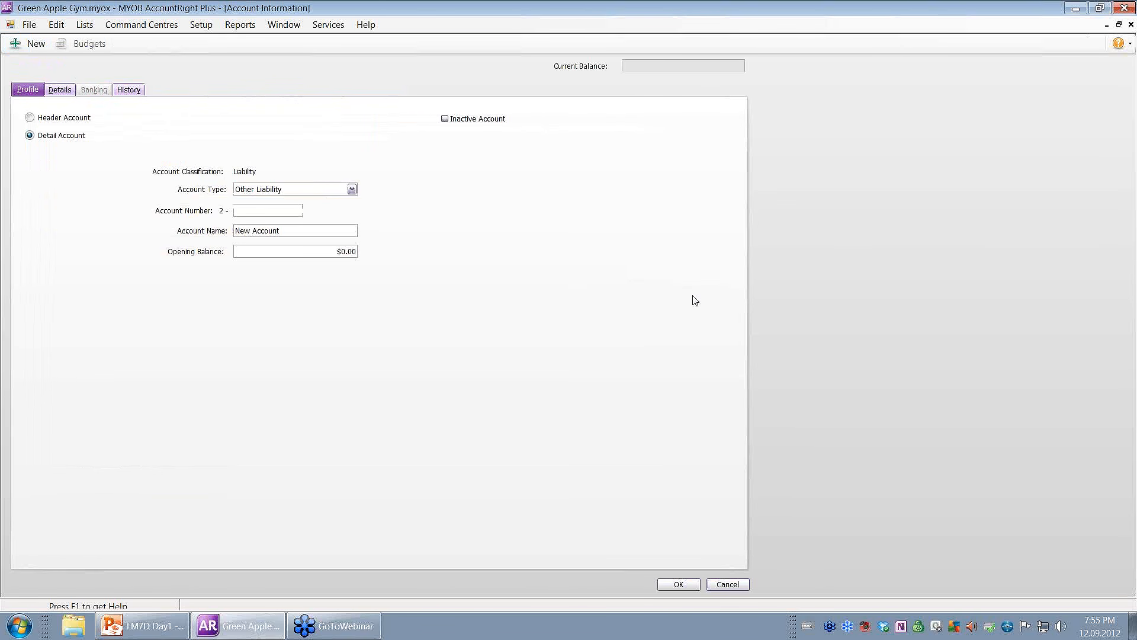
pyautogui.write('2000')
pyautogui.press('Tab')
pyautogui.write('Payroll Liability')
pyautogui.click(45, 122)
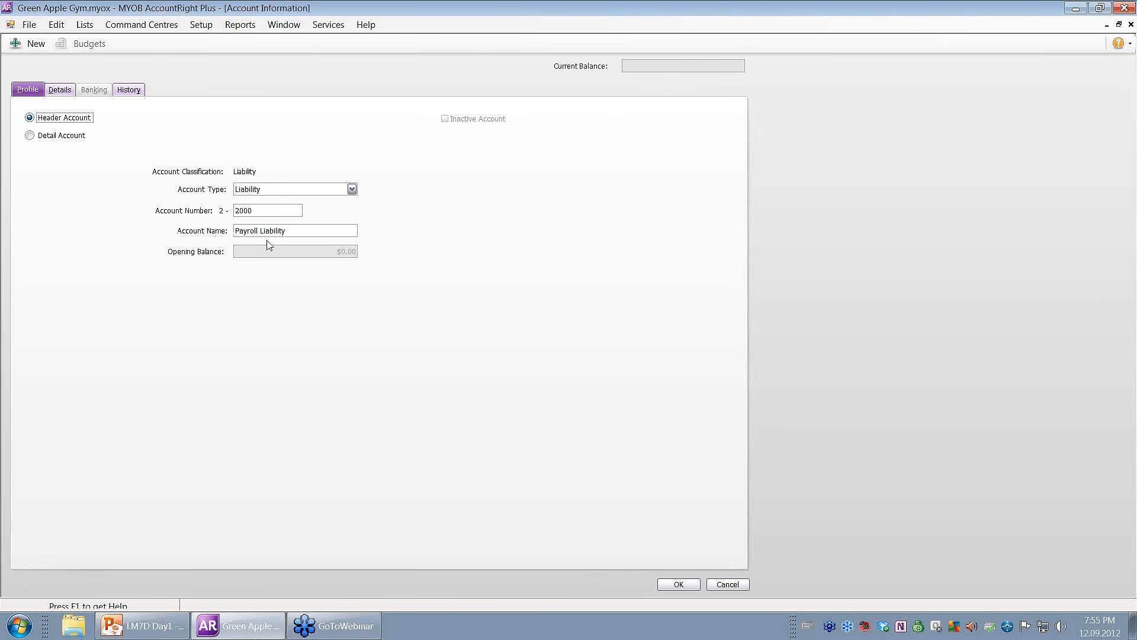
pyautogui.click(64, 93)
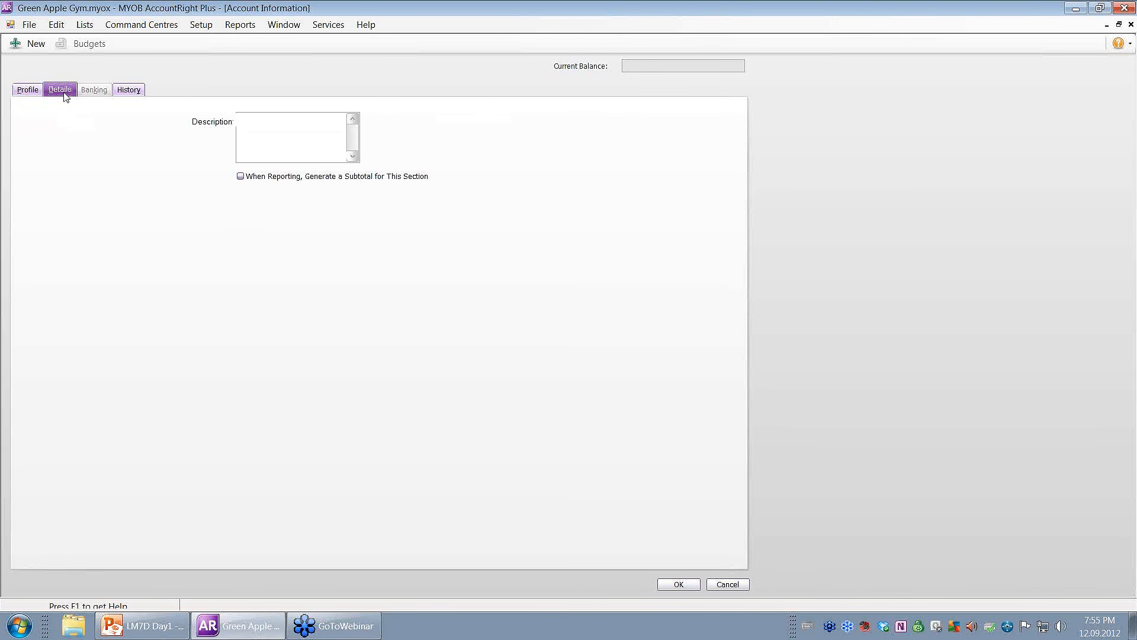
pyautogui.click(241, 177)
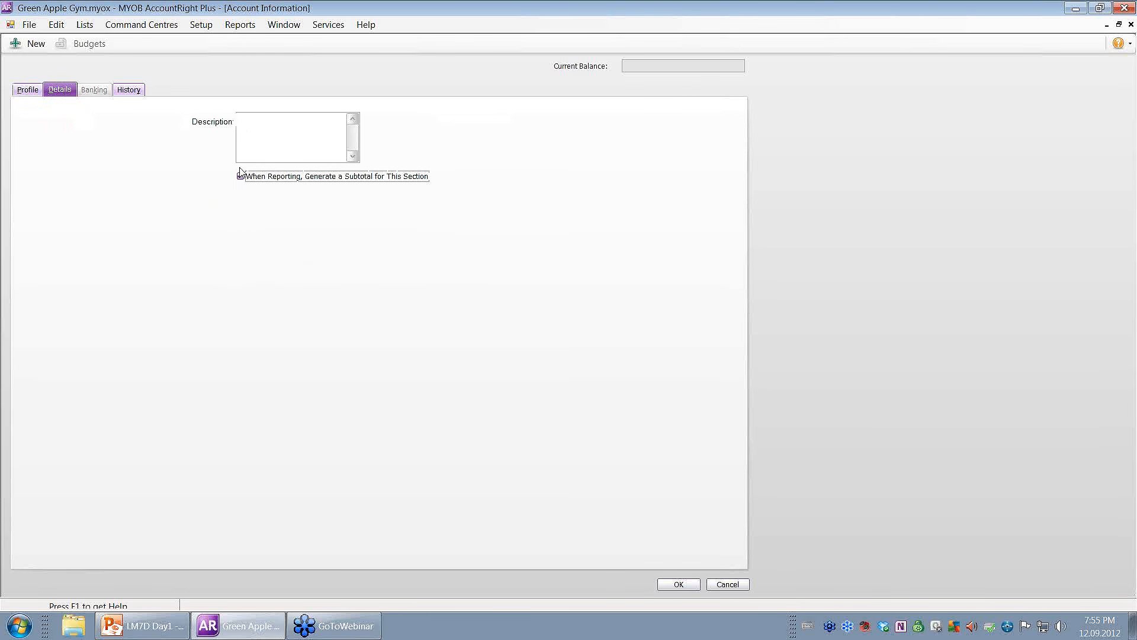
pyautogui.click(679, 584)
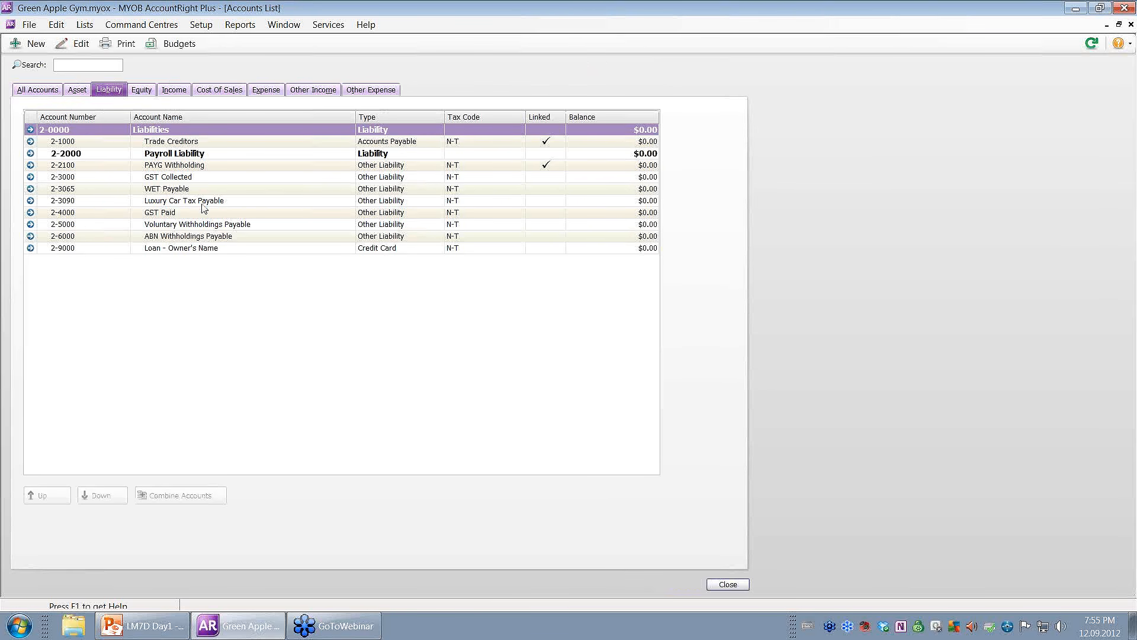
# Indent PAYG Withholding 2-2100 beneath the Payroll Liability header.
pyautogui.click(179, 168)
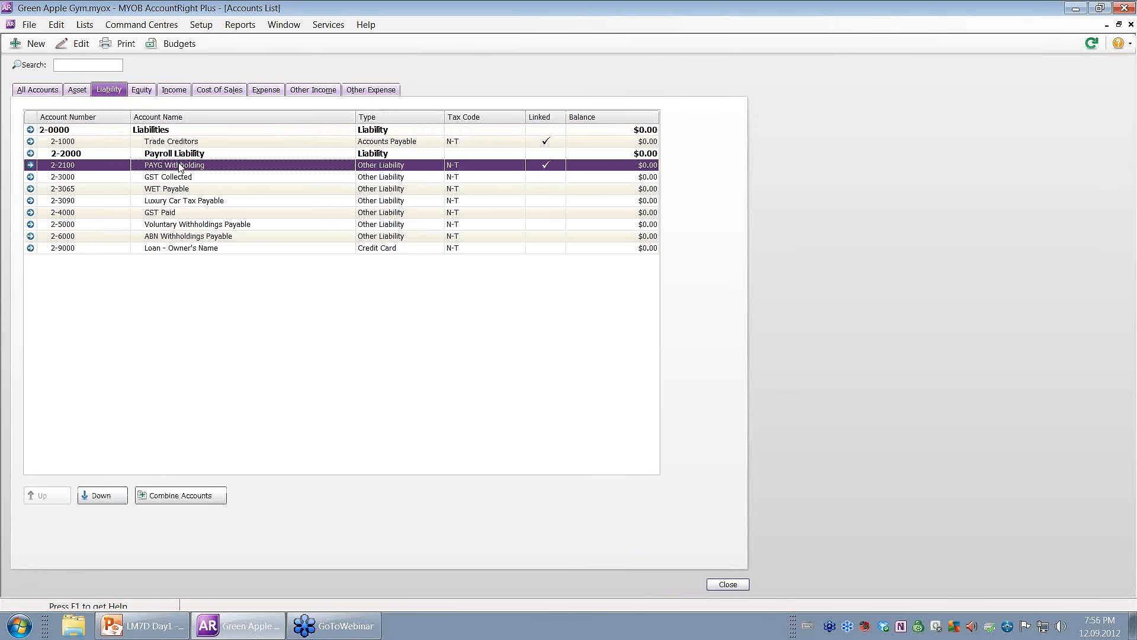
pyautogui.click(107, 496)
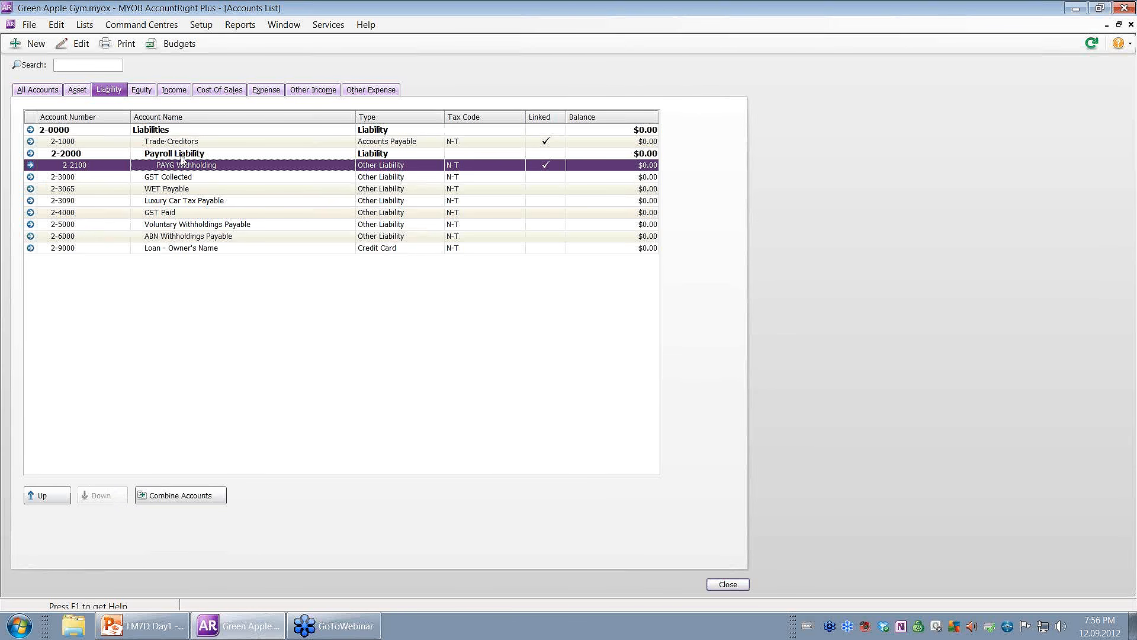
# Create liability account 2-2200 named Superannuation Liabilities.
pyautogui.click(35, 44)
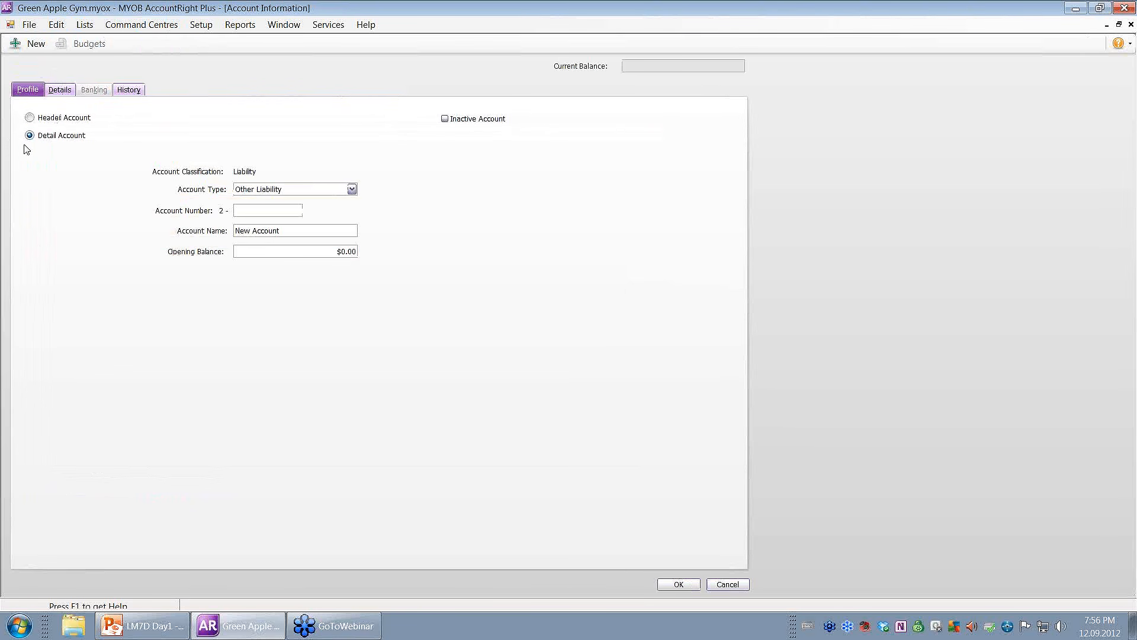
pyautogui.moveTo(250, 191)
pyautogui.write('2200')
pyautogui.press('Tab')
pyautogui.write('Superannuation Liabilities')
pyautogui.click(679, 584)
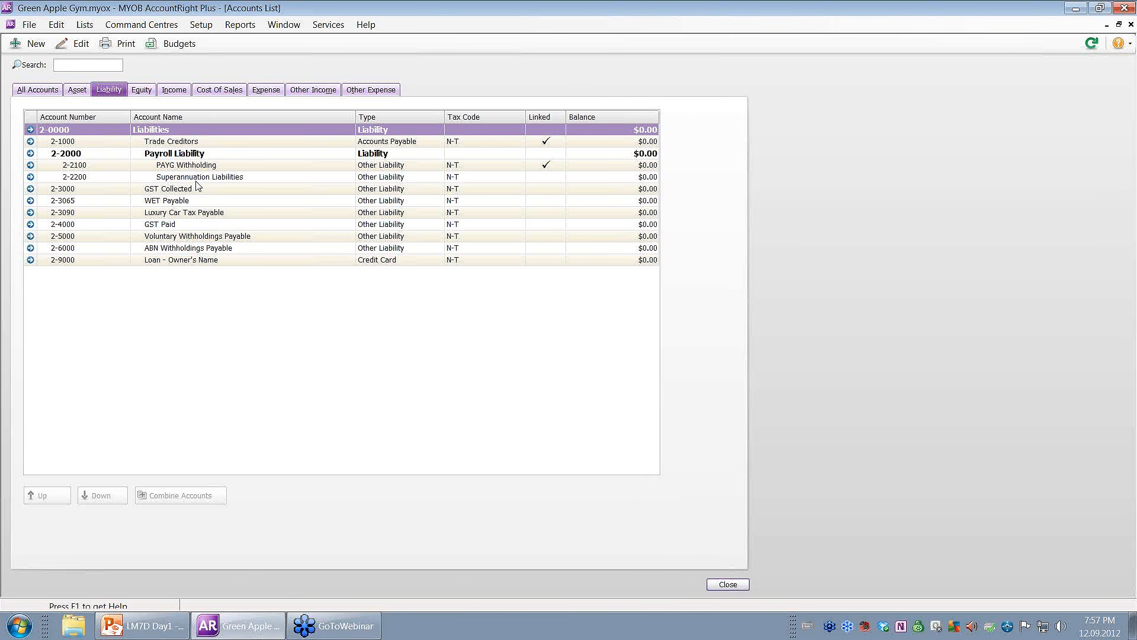
pyautogui.click(81, 93)
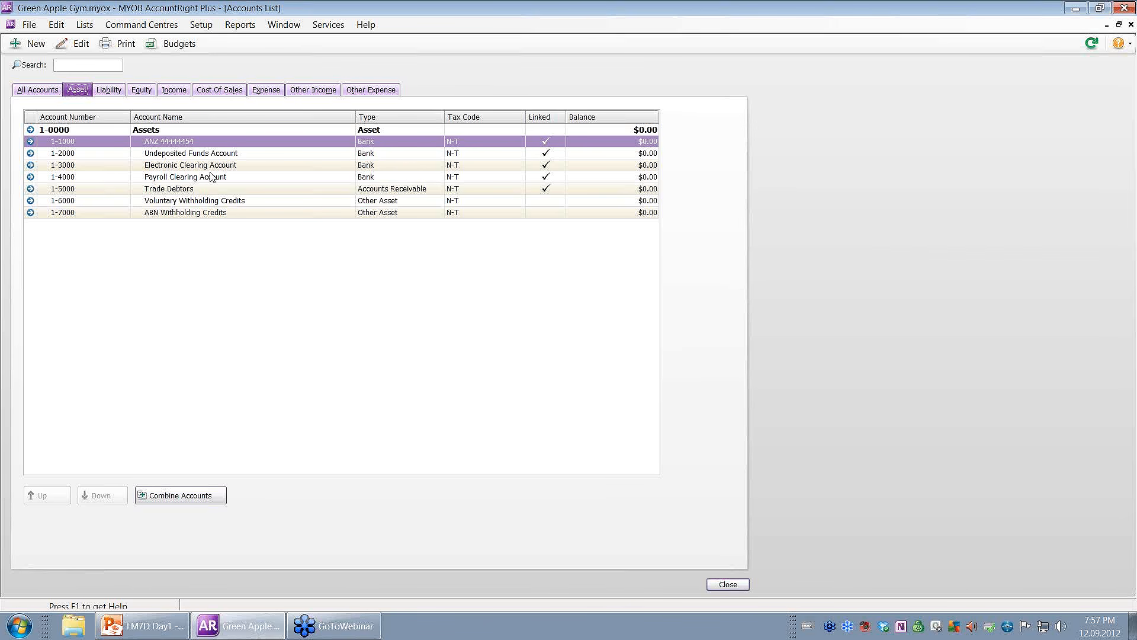
pyautogui.click(114, 91)
pyautogui.click(195, 168)
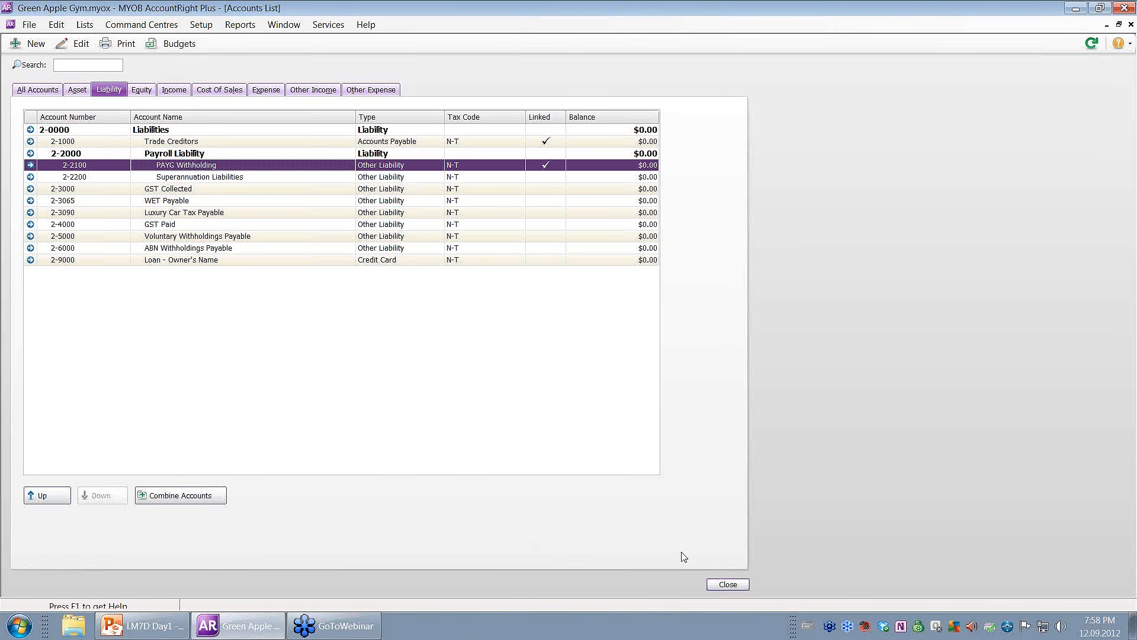
# Close the Accounts List, open the Cards List from Card File, and show customer cards.
pyautogui.click(722, 586)
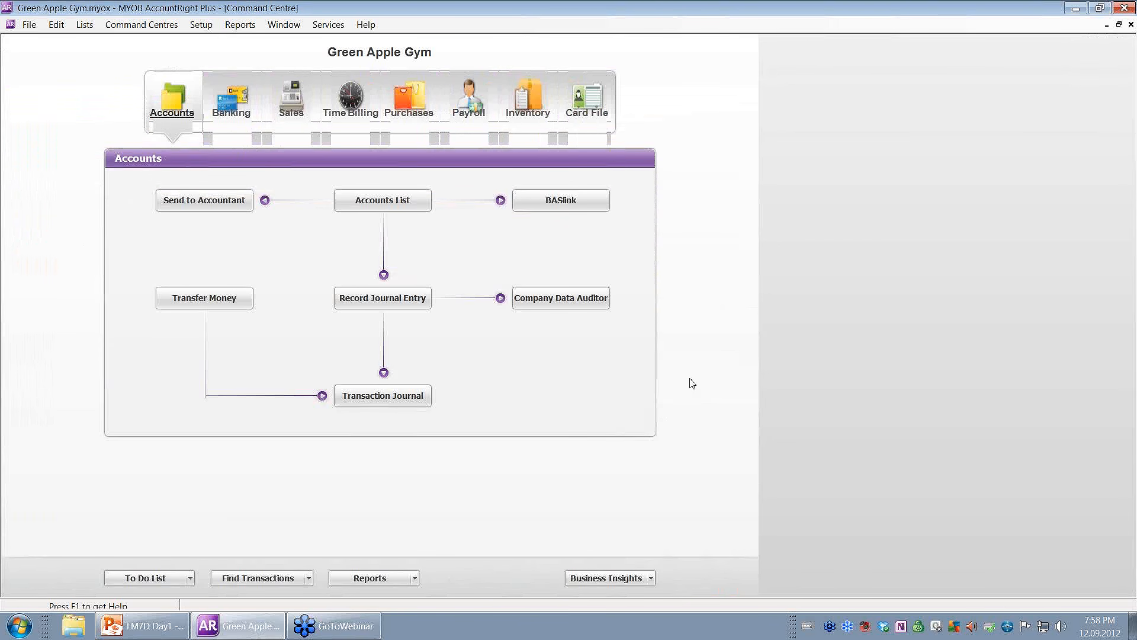
pyautogui.click(606, 109)
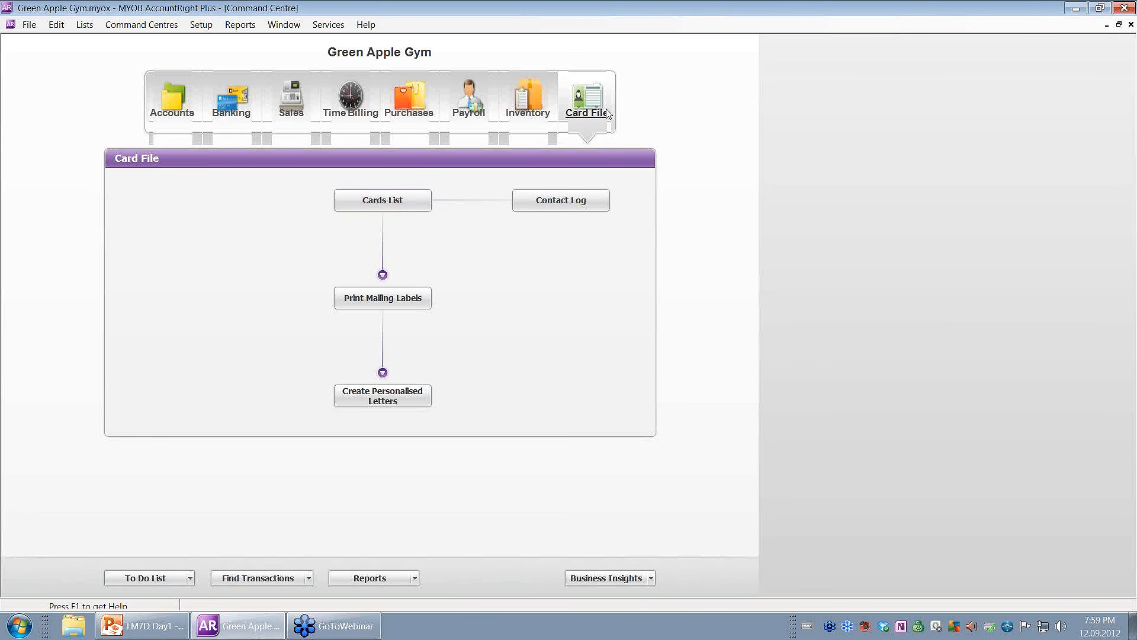
pyautogui.click(382, 202)
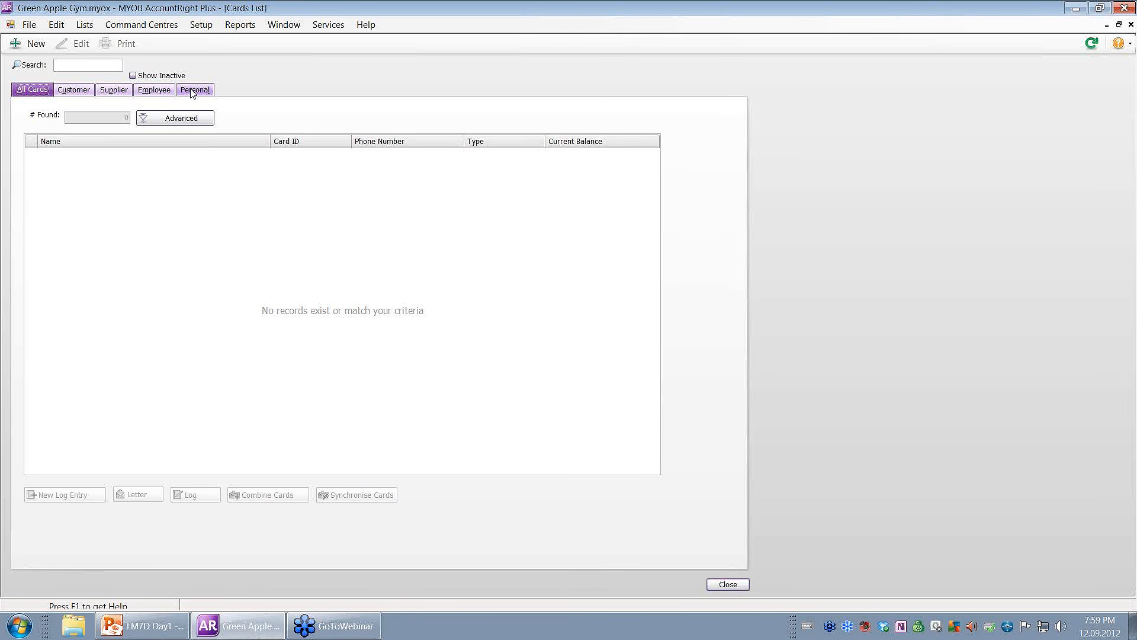
pyautogui.click(70, 90)
# Start a new card named The Fit Shoppe and enter its billing street address.
pyautogui.click(35, 44)
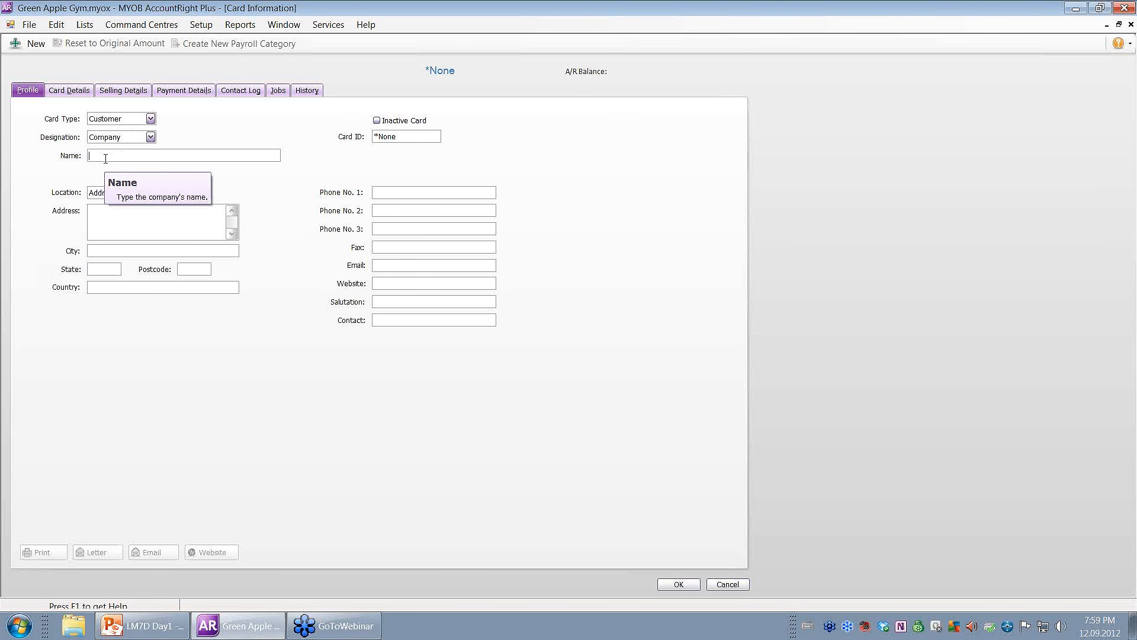
pyautogui.write('The Fit Shoppe')
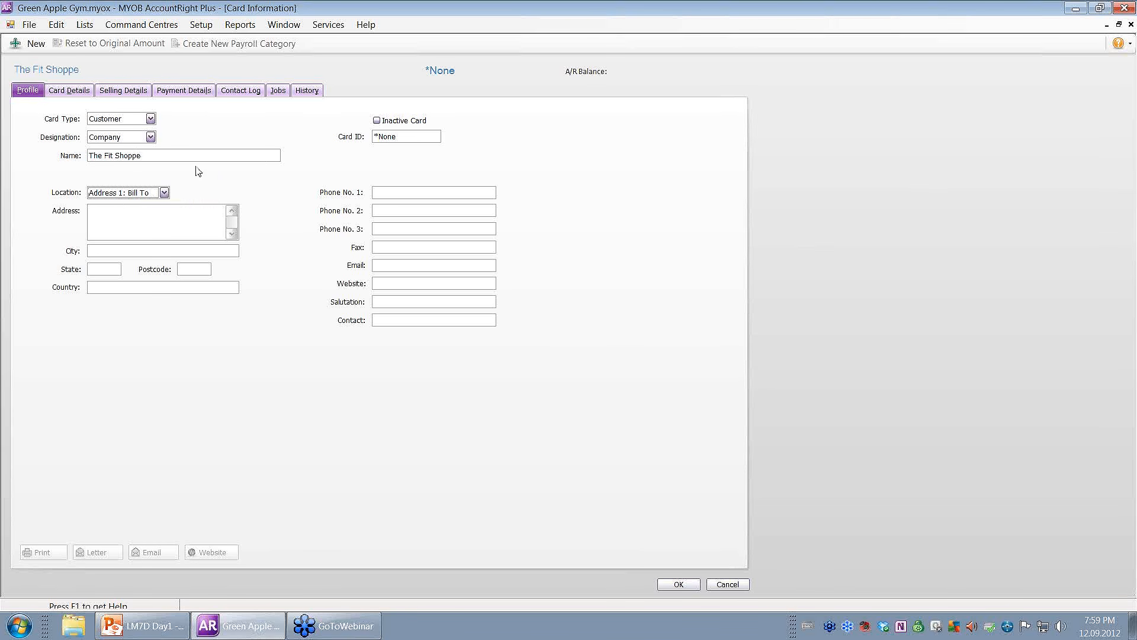
pyautogui.click(142, 221)
pyautogui.write('1')
pyautogui.write('Fit Lane')
# Enter the card's city, state QLD, corrected postcode, and first phone number.
pyautogui.click(91, 250)
pyautogui.write('Fatville')
pyautogui.press('Tab')
pyautogui.write('QLD')
pyautogui.click(197, 271)
pyautogui.write('4562')
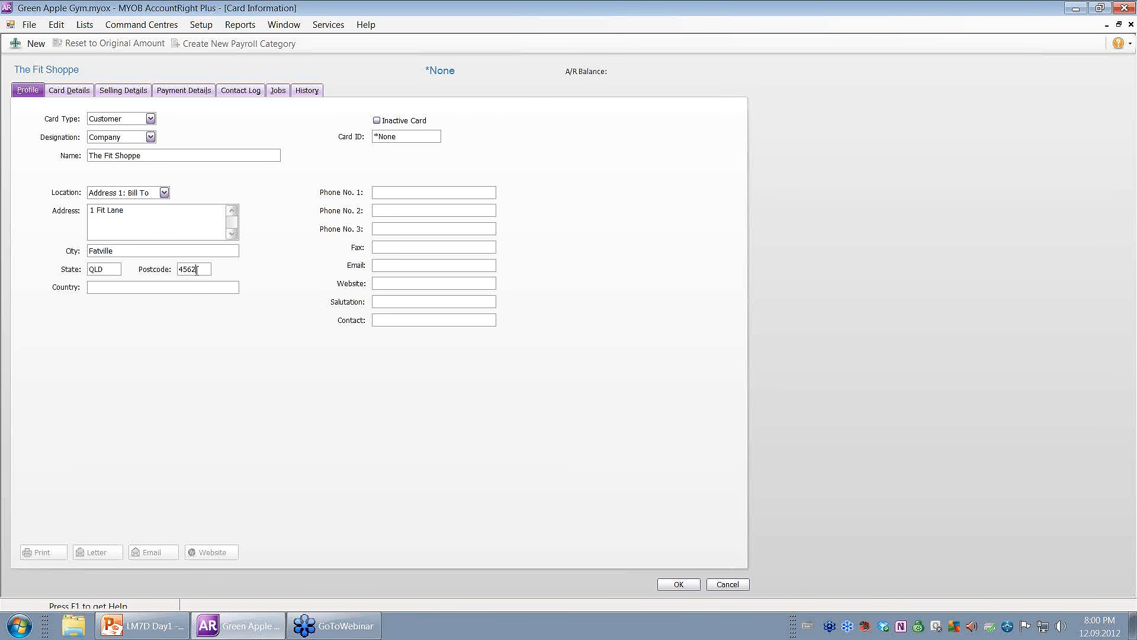
pyautogui.press('BackSpace')
pyautogui.press('BackSpace')
pyautogui.press('BackSpace')
pyautogui.write('000')
pyautogui.click(437, 189)
pyautogui.write('0755555555')
# Copy the first phone number into the second and third phone fields.
pyautogui.moveTo(464, 189); pyautogui.dragTo(373, 193)
pyautogui.rightClick(389, 194)
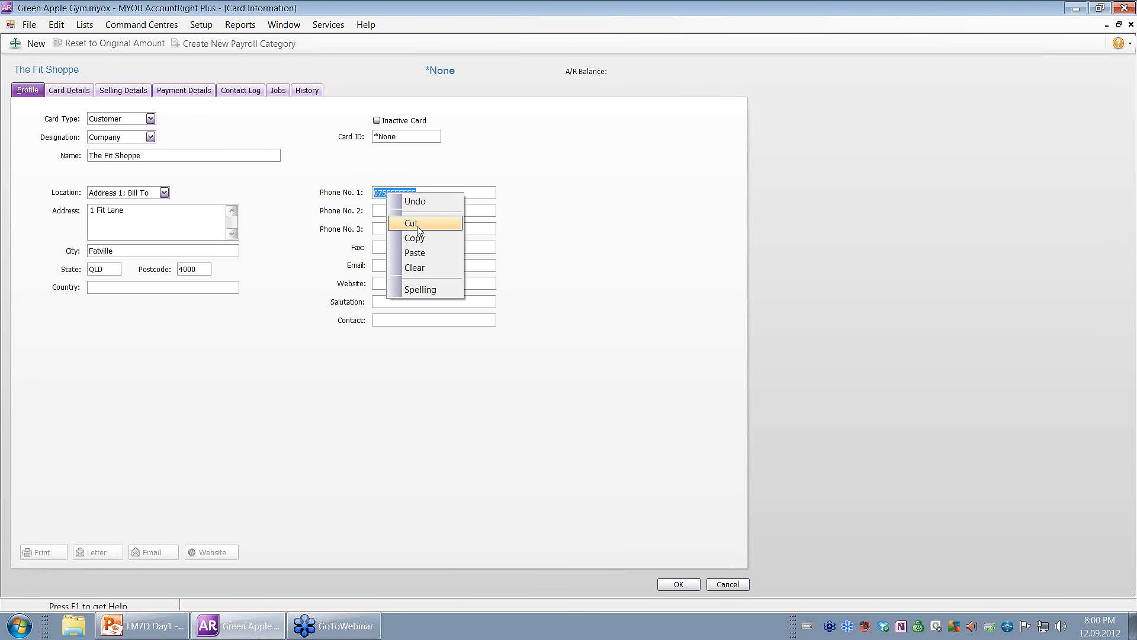
pyautogui.click(420, 237)
pyautogui.click(394, 211)
pyautogui.rightClick(394, 209)
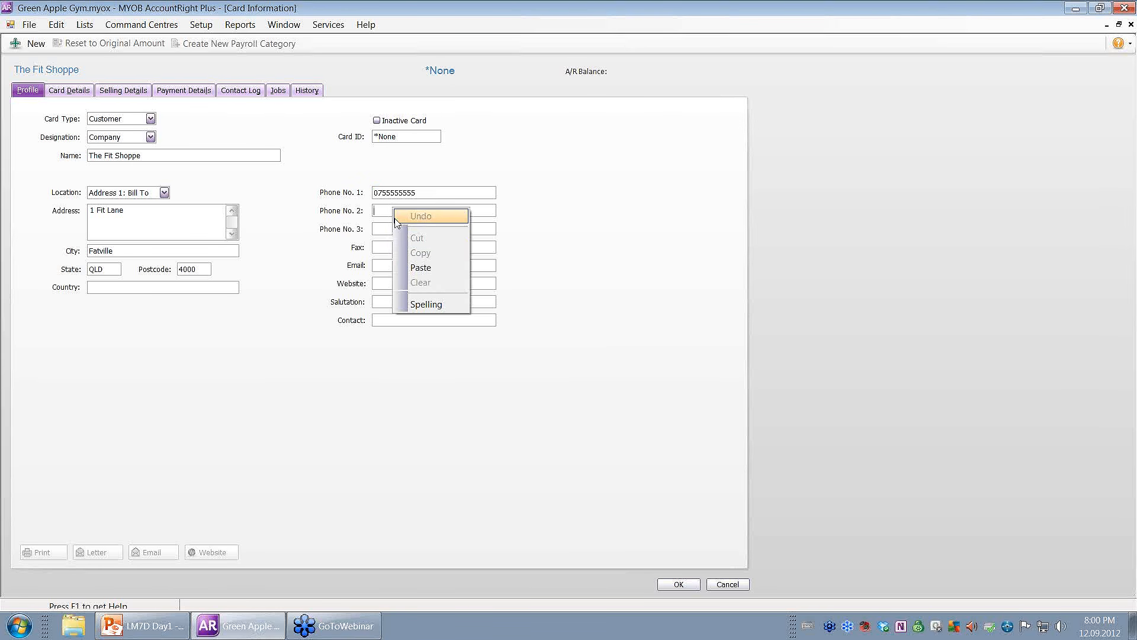
pyautogui.click(414, 267)
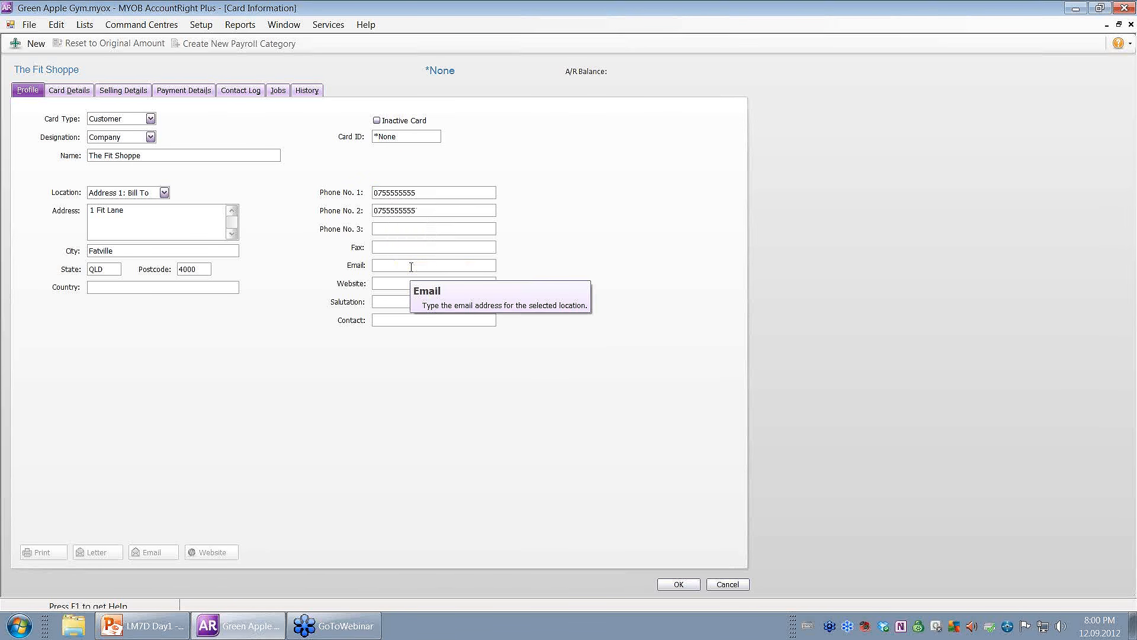
pyautogui.click(403, 228)
pyautogui.rightClick(402, 227)
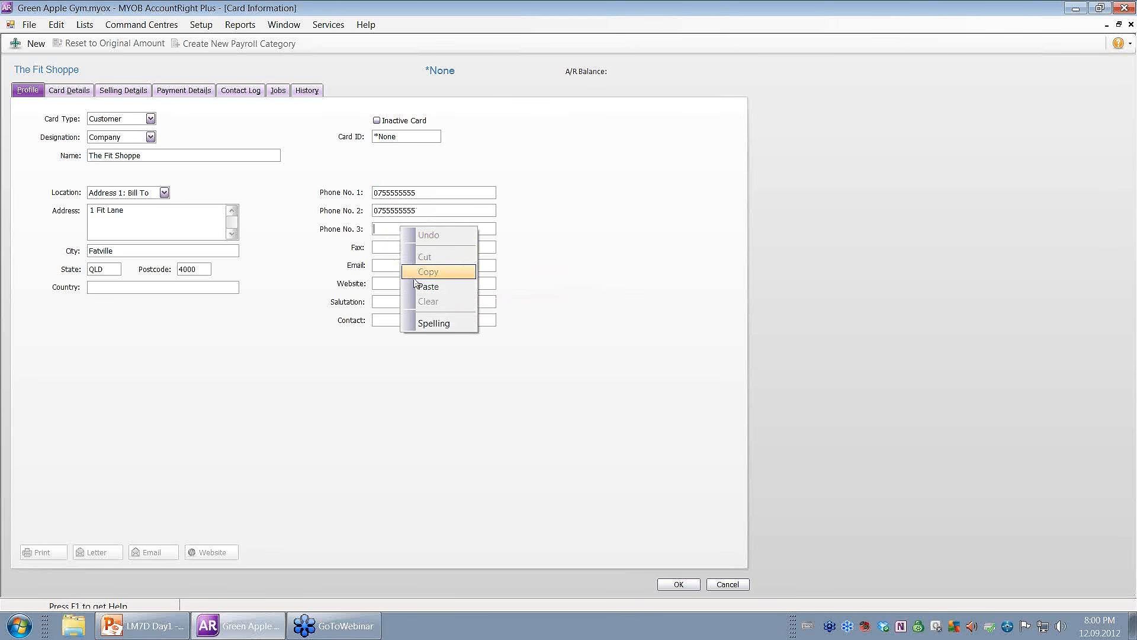
pyautogui.click(426, 286)
# End phones 2 and 3 in 1 and 2, and paste the number as fax, trimming its last digit.
pyautogui.doubleClick(417, 211)
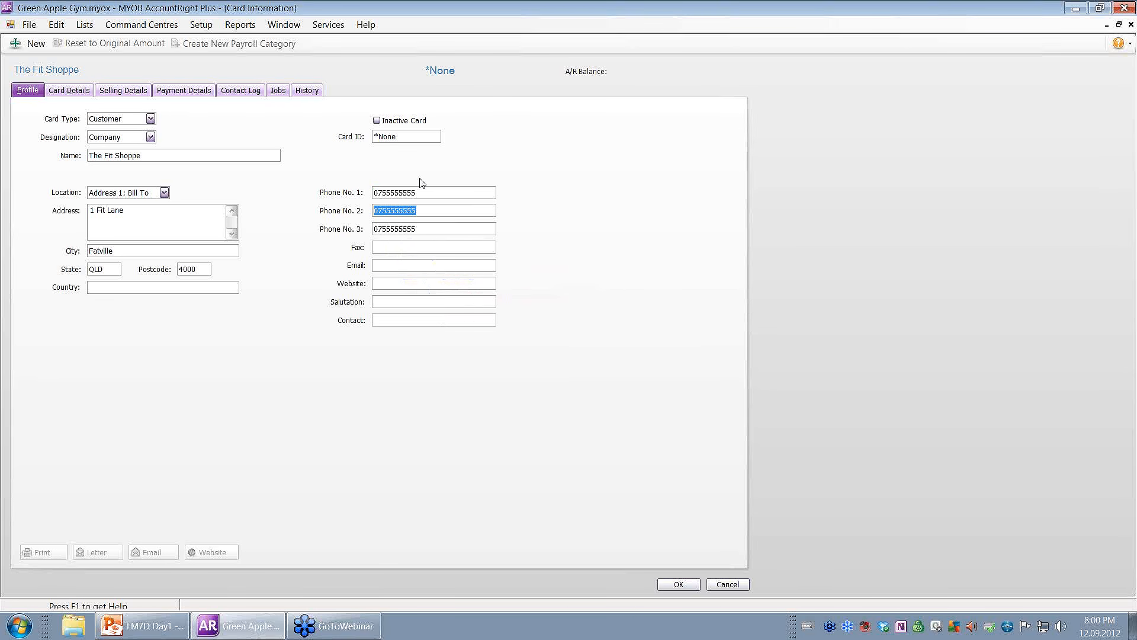
pyautogui.click(418, 211)
pyautogui.press('BackSpace')
pyautogui.write('1')
pyautogui.click(431, 231)
pyautogui.press('BackSpace')
pyautogui.write('2')
pyautogui.rightClick(425, 244)
pyautogui.click(445, 302)
pyautogui.press('BackSpace')
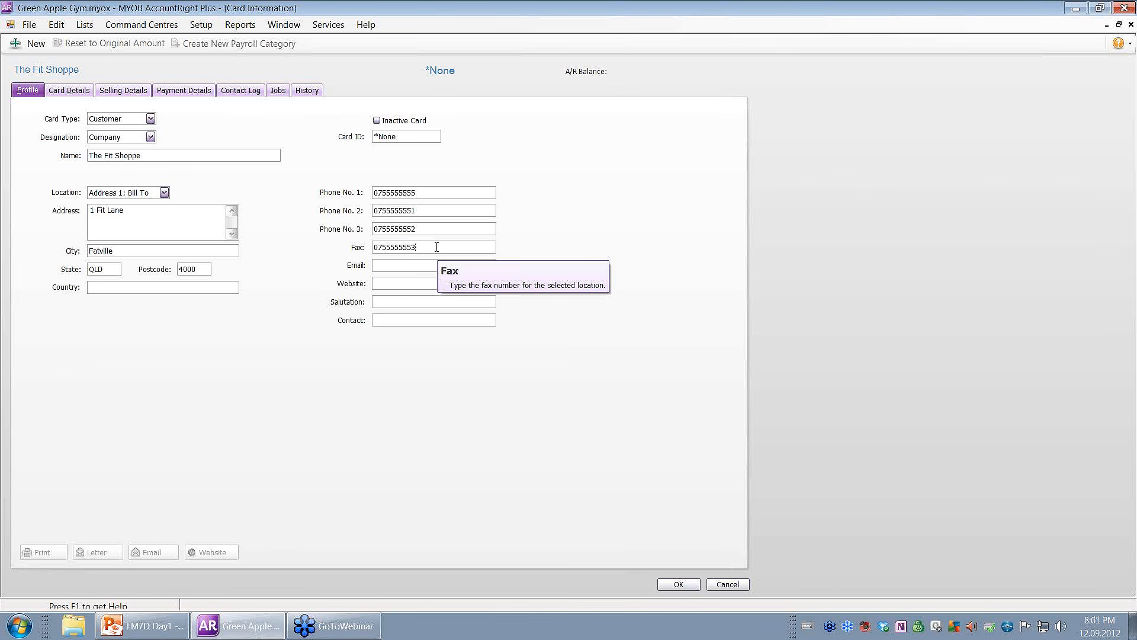
pyautogui.click(414, 262)
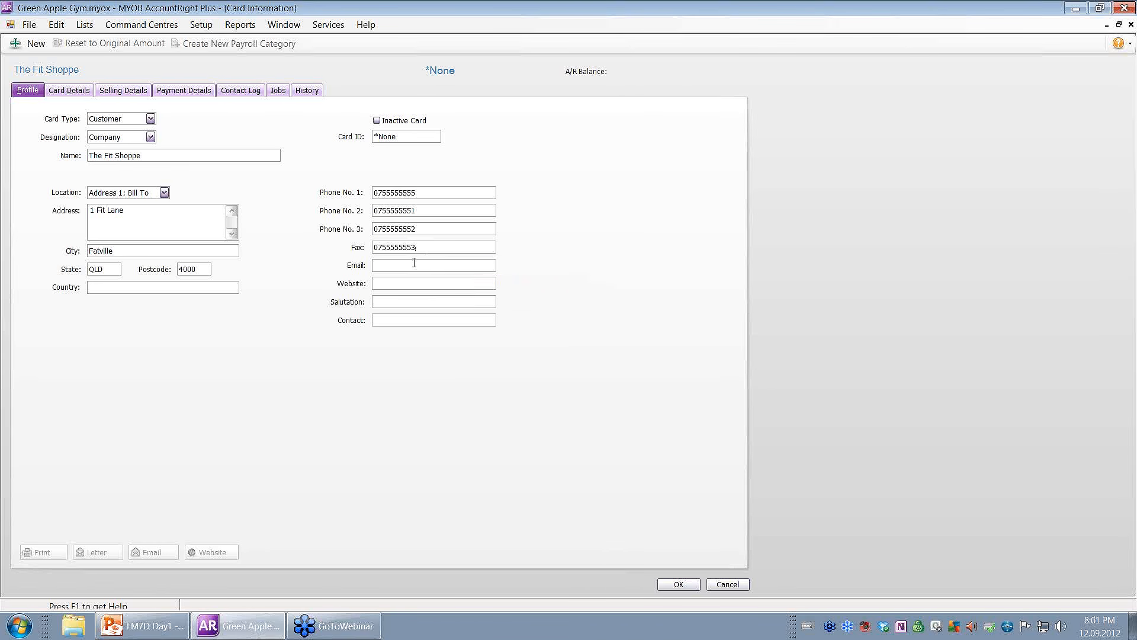
pyautogui.click(388, 284)
pyautogui.write('www')
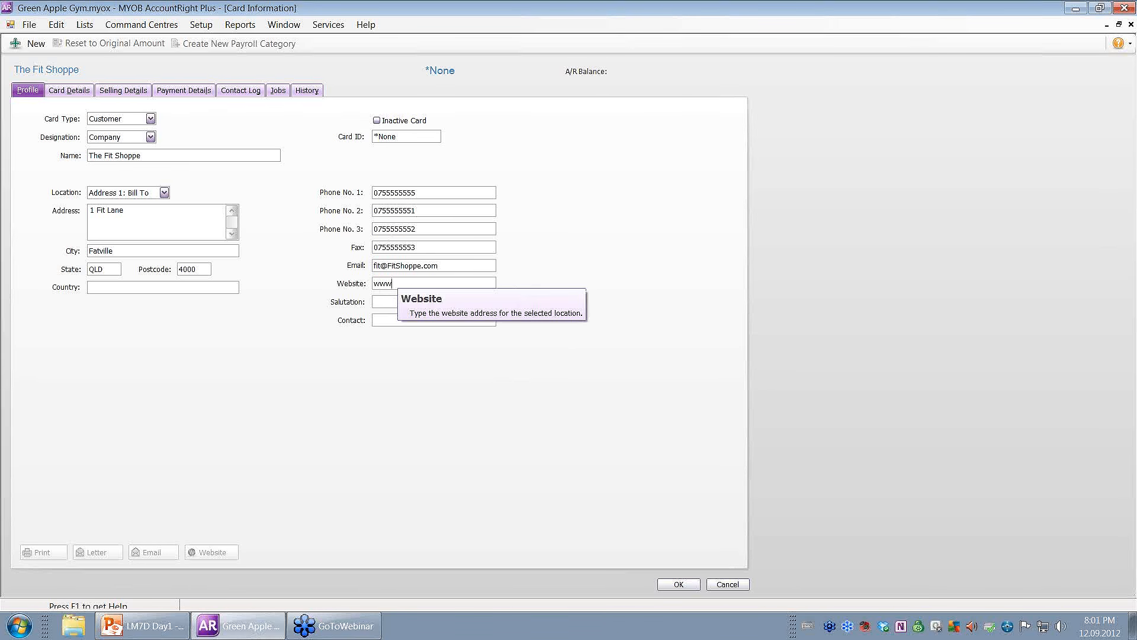
pyautogui.write('.FitShoppe.com')
pyautogui.press('Tab')
pyautogui.write('Ms')
pyautogui.press('Tab')
pyautogui.write('h')
pyautogui.write('jane Austen')
pyautogui.click(382, 321)
pyautogui.press('BackSpace')
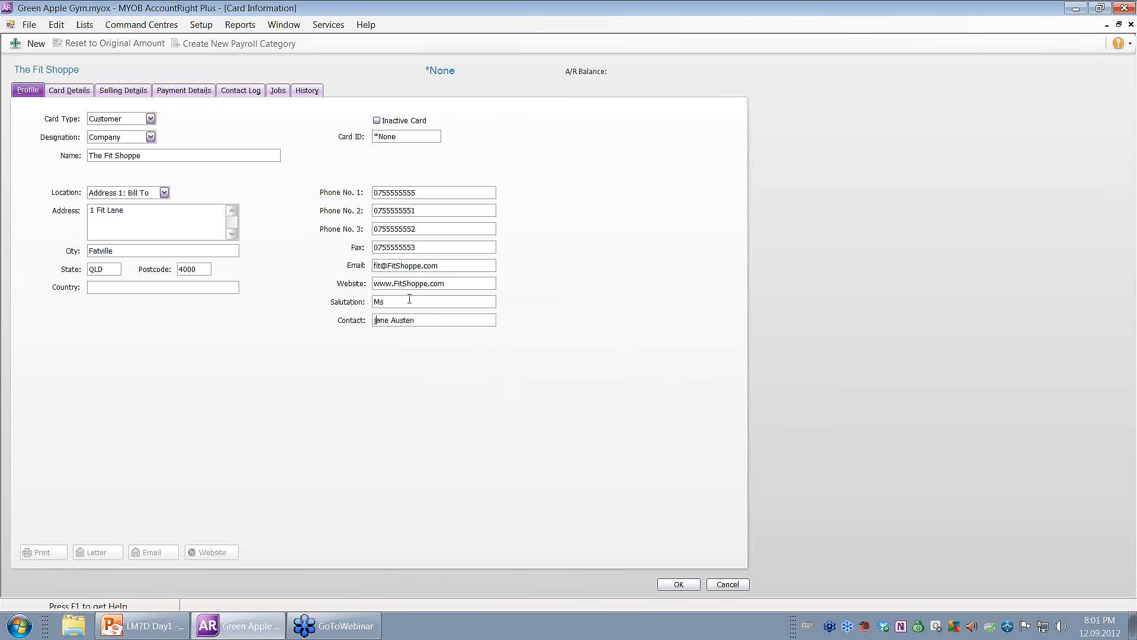
# Add spaces after the area code and first four digits in Phone No. 3 and Fax.
pyautogui.write('J')
pyautogui.click(382, 192)
pyautogui.click(402, 192)
pyautogui.click(384, 210)
pyautogui.click(405, 210)
pyautogui.click(382, 230)
pyautogui.click(383, 247)
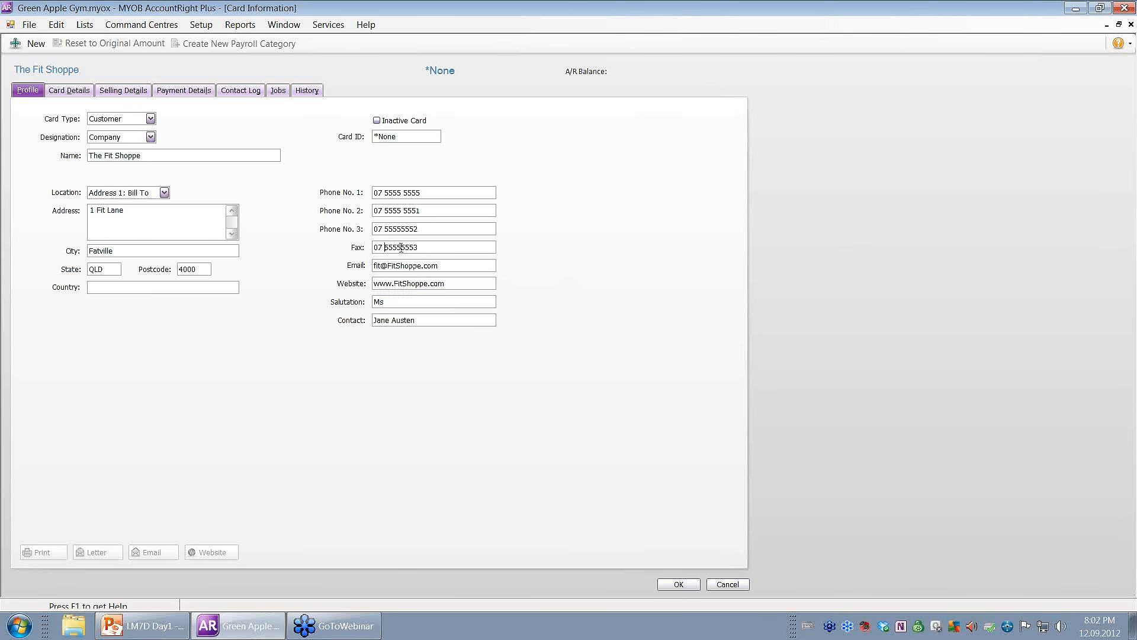
pyautogui.click(402, 247)
pyautogui.click(401, 230)
# On the Card Details page, write the note 'not open on public holidays'.
pyautogui.click(67, 92)
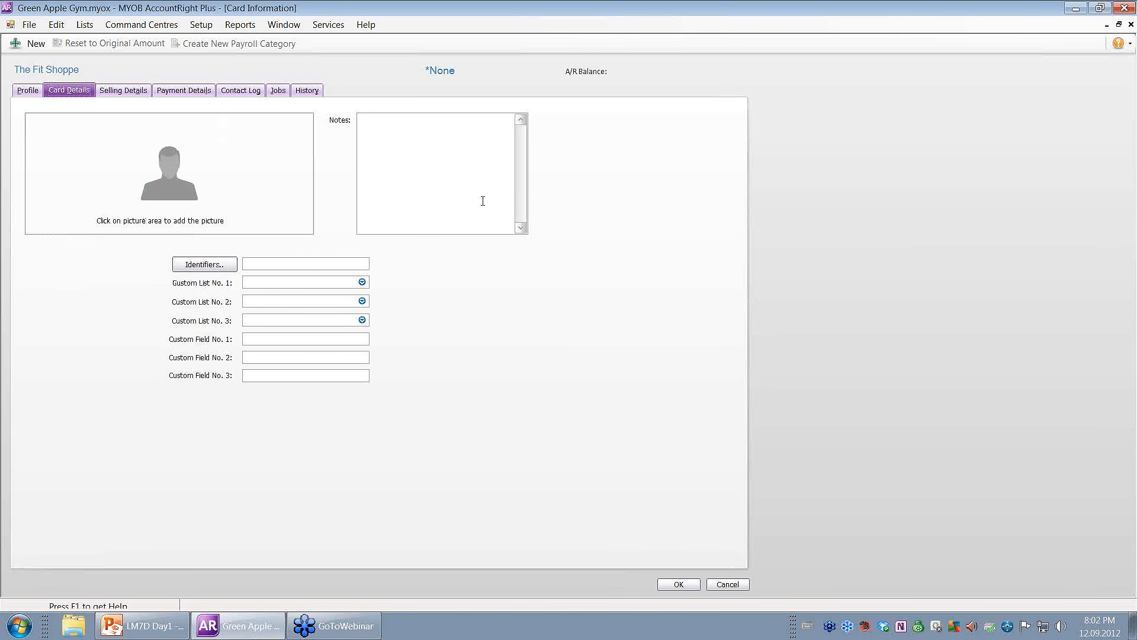
pyautogui.click(447, 174)
pyautogui.write('noy')
pyautogui.write('t open on p')
pyautogui.write('ublic holi')
pyautogui.write('days')
# Enter Spencer and 'Tea white with 1' in the two custom fields, and check the identifiers list.
pyautogui.click(257, 338)
pyautogui.write('S')
pyautogui.write('pencert')
pyautogui.write('Tea')
pyautogui.write(' white wit')
pyautogui.write('h 1')
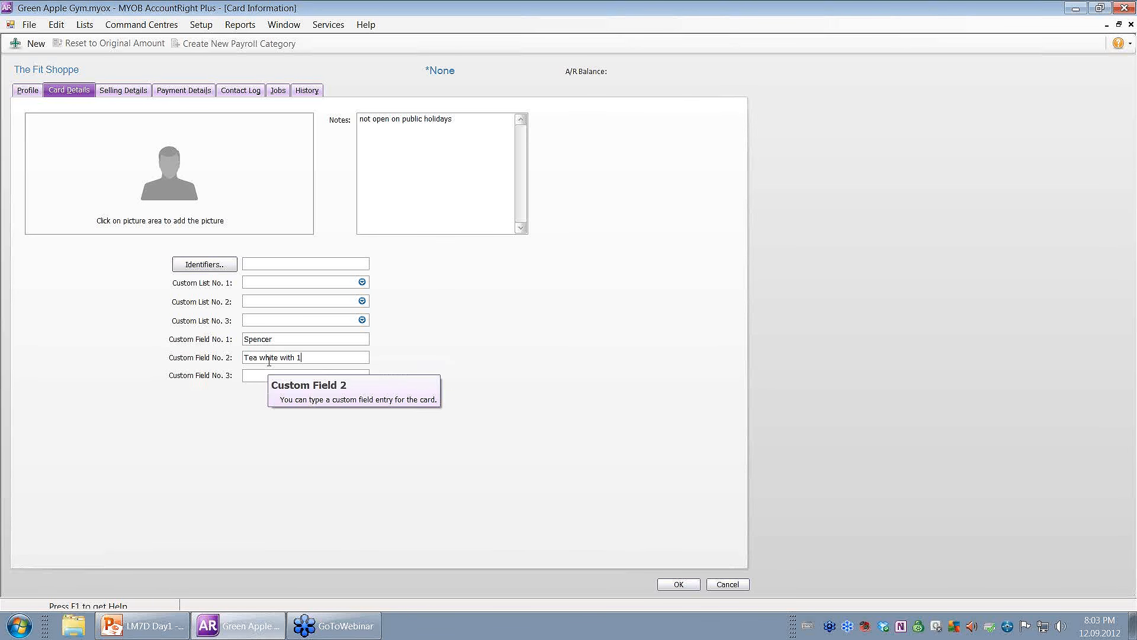
pyautogui.click(224, 268)
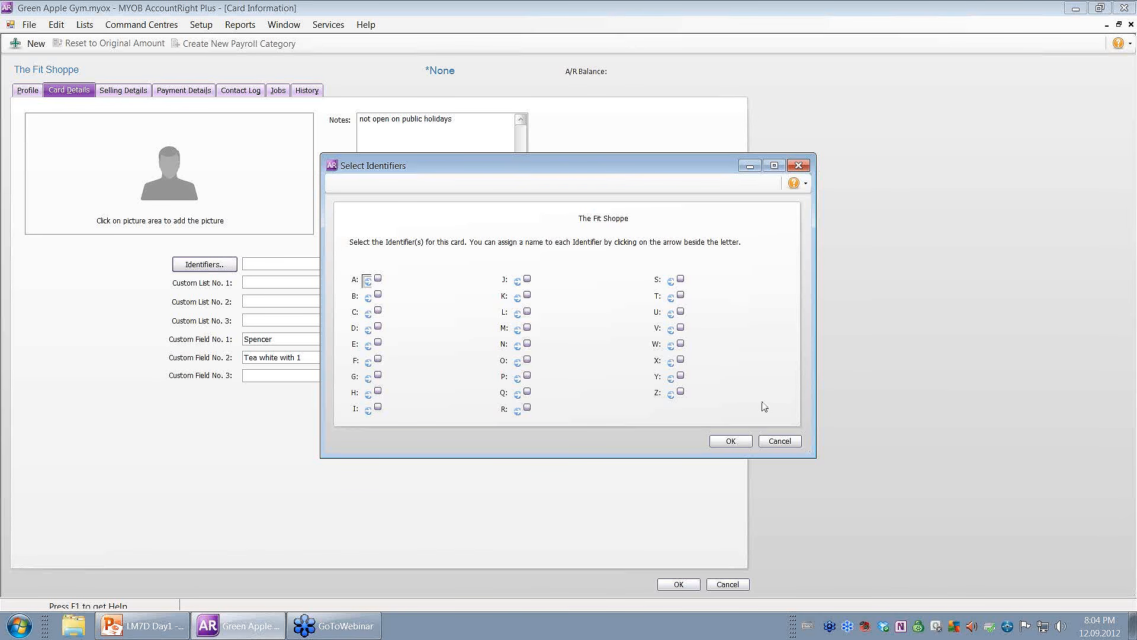
pyautogui.click(730, 440)
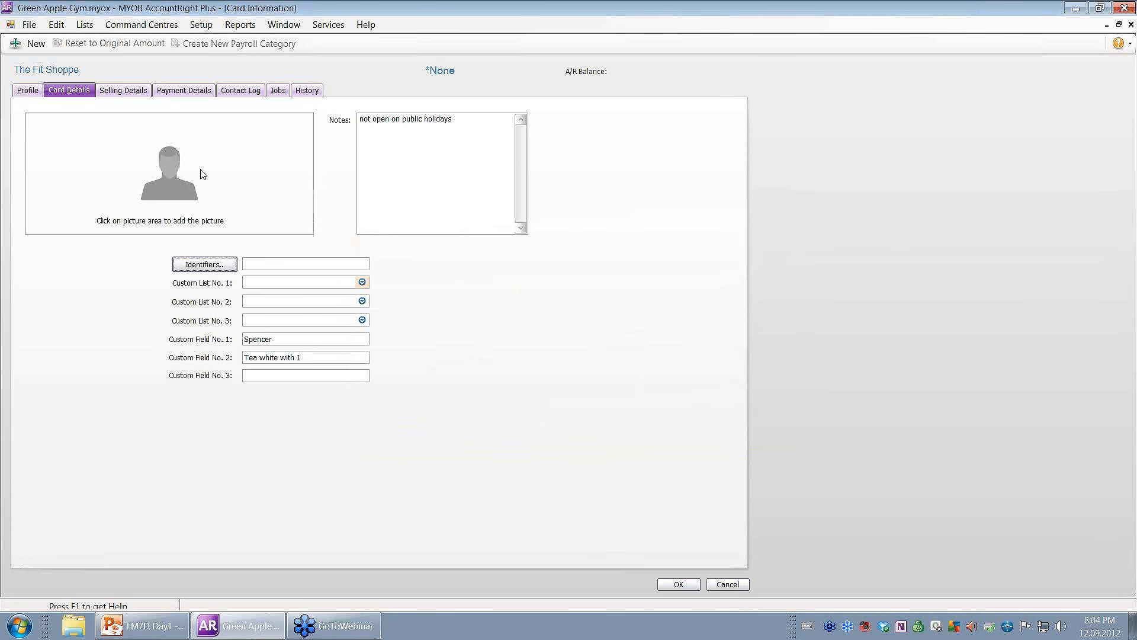
# On Selling Details, choose the Item sale layout and the 'Thank you!' sale comment.
pyautogui.click(124, 92)
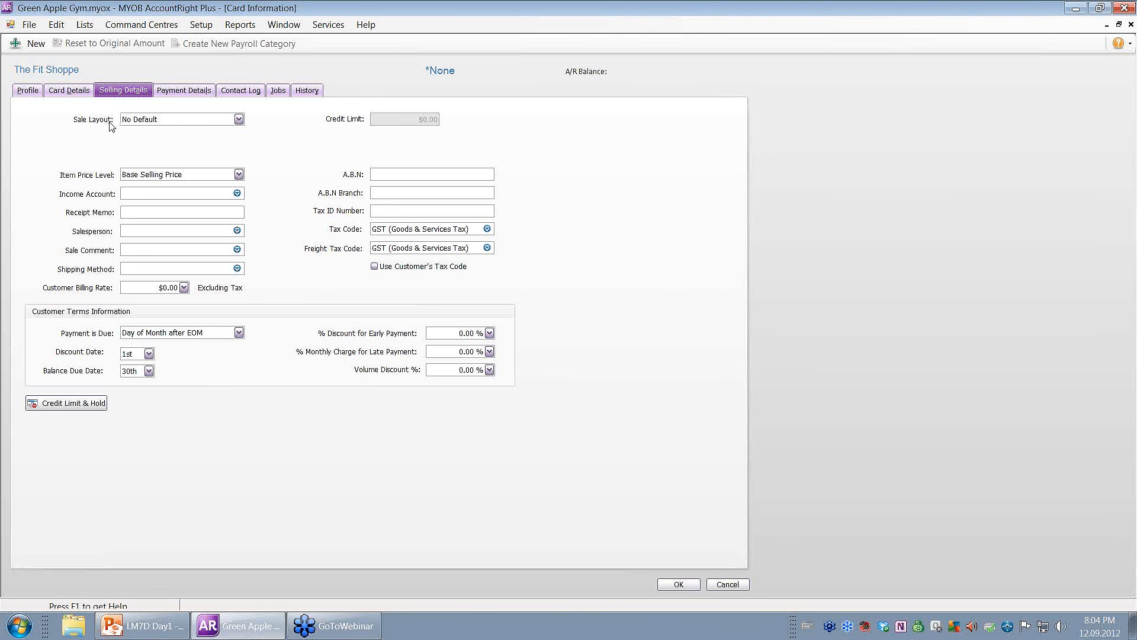
pyautogui.click(164, 121)
pyautogui.click(153, 157)
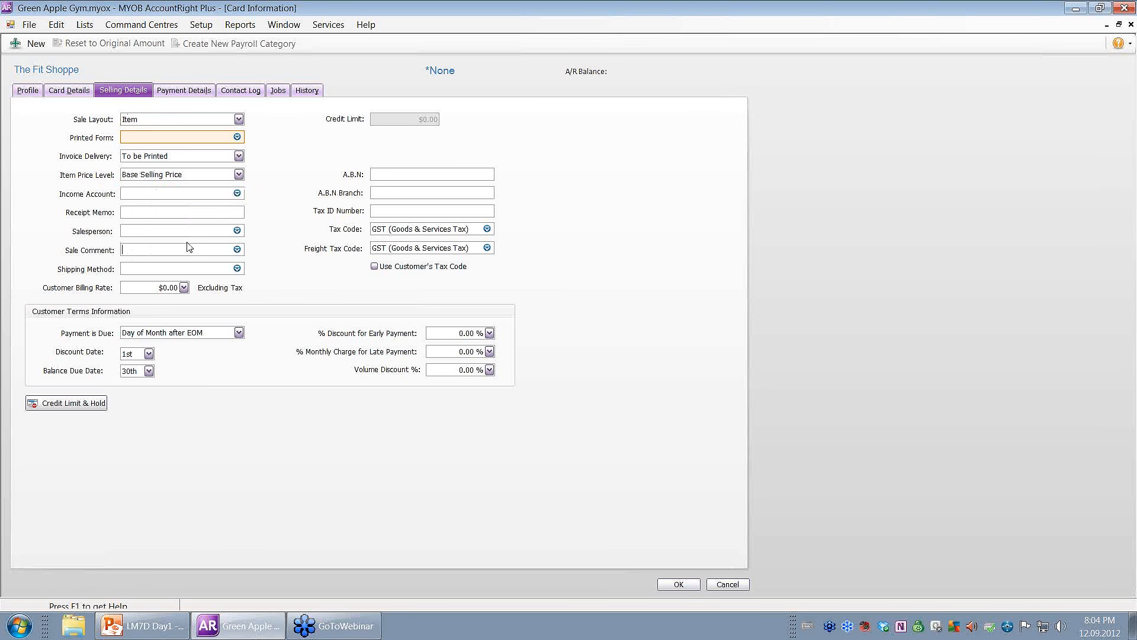
pyautogui.click(237, 249)
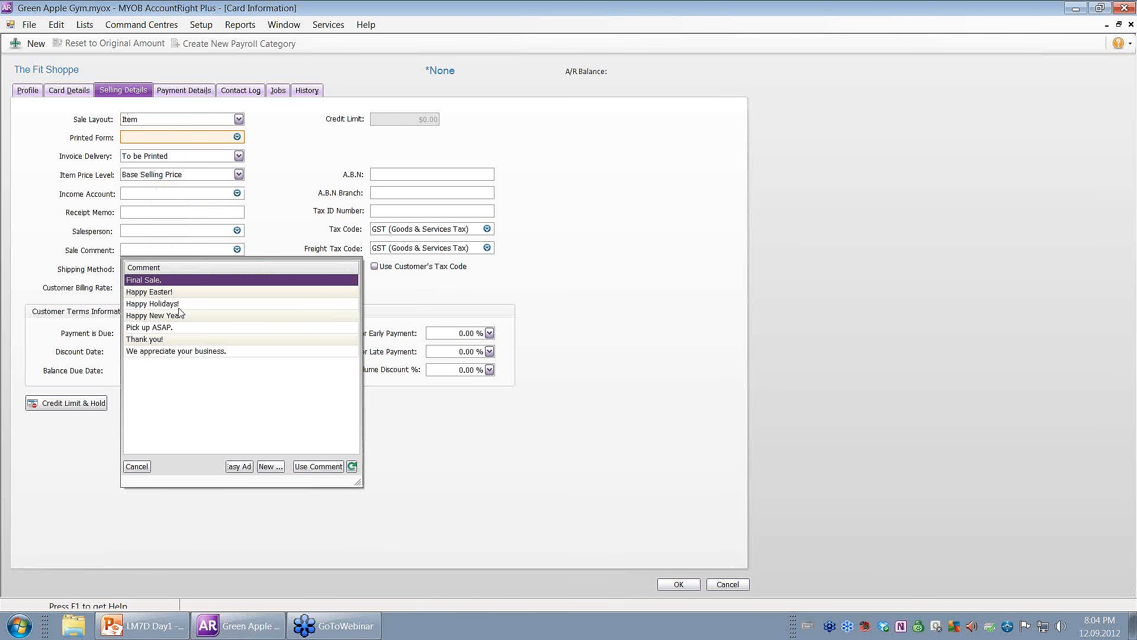
pyautogui.doubleClick(165, 339)
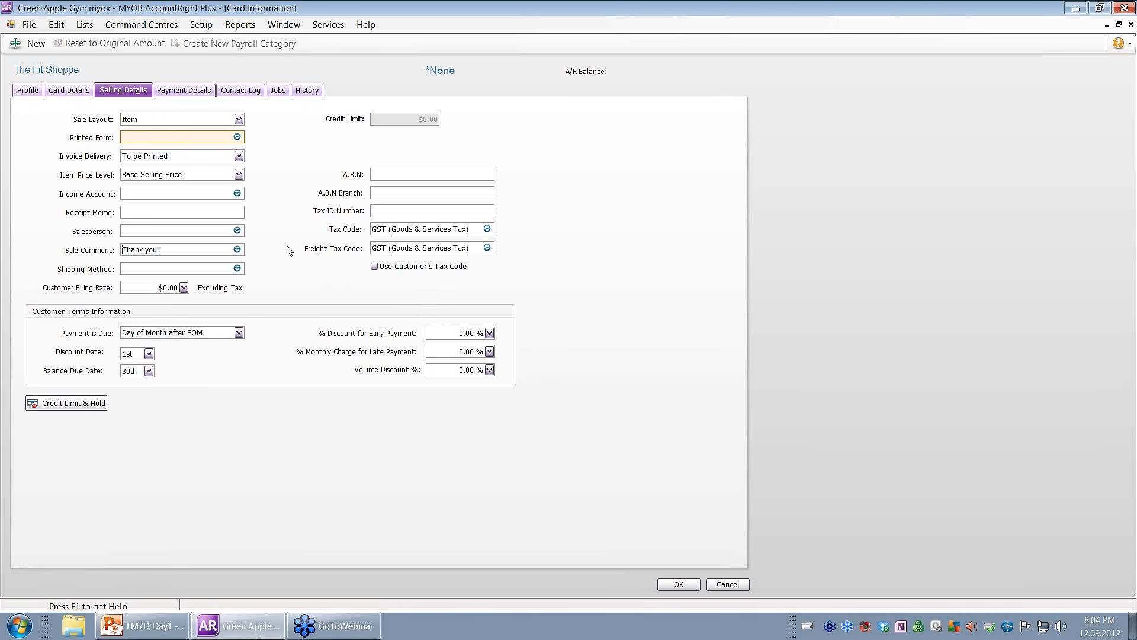
# Close the card via Preferences, then show all cards in the Cards List.
pyautogui.click(201, 25)
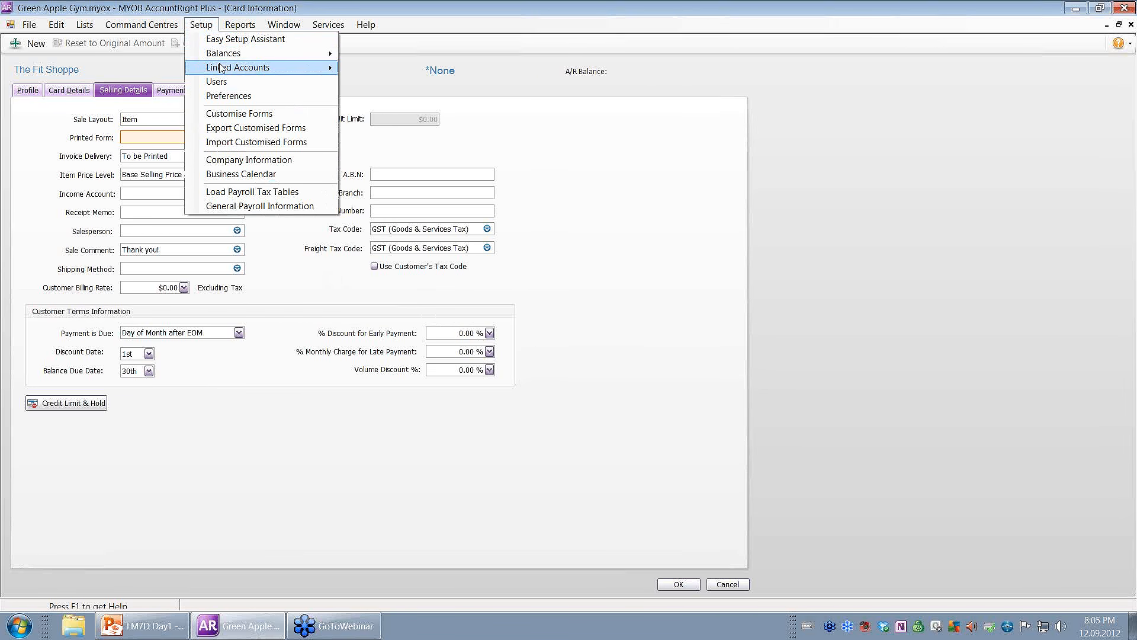
pyautogui.click(228, 96)
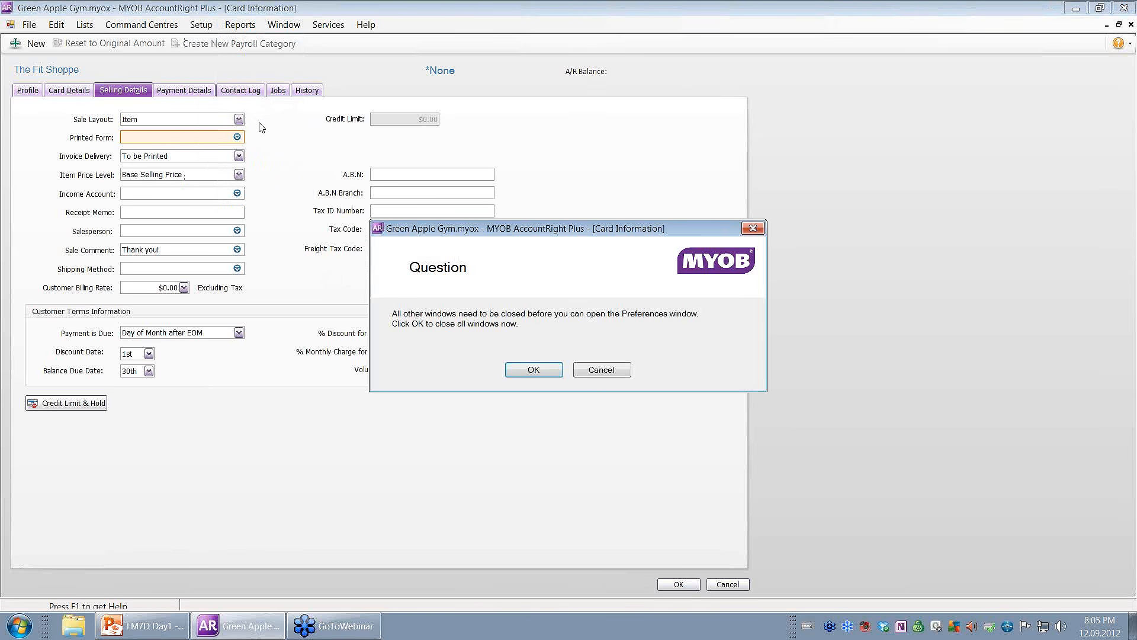
pyautogui.click(529, 373)
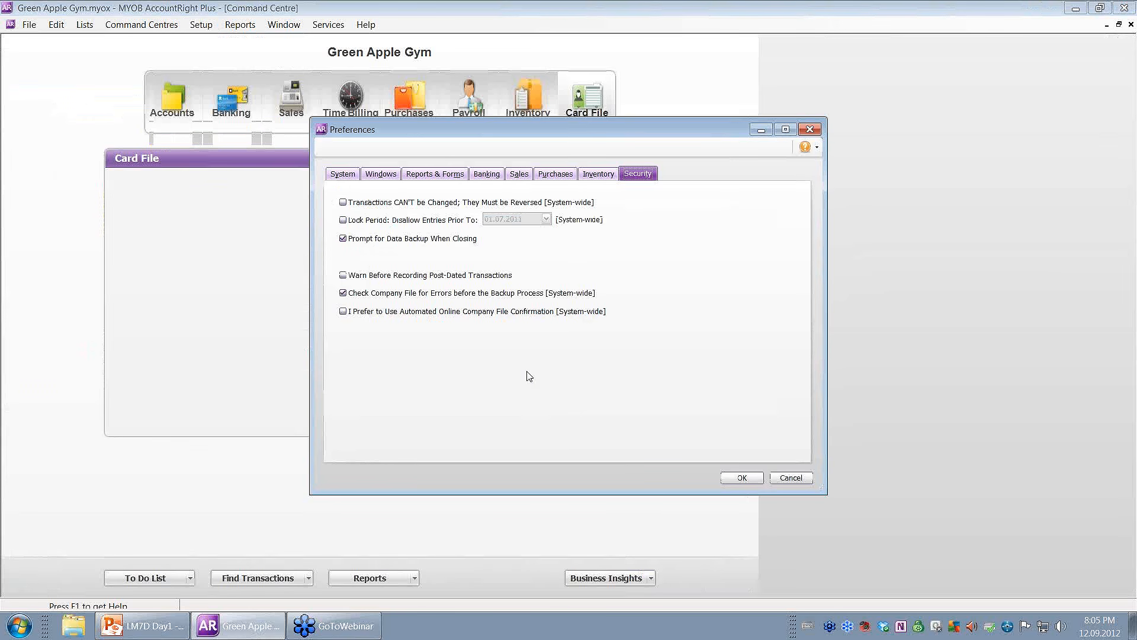
pyautogui.click(742, 477)
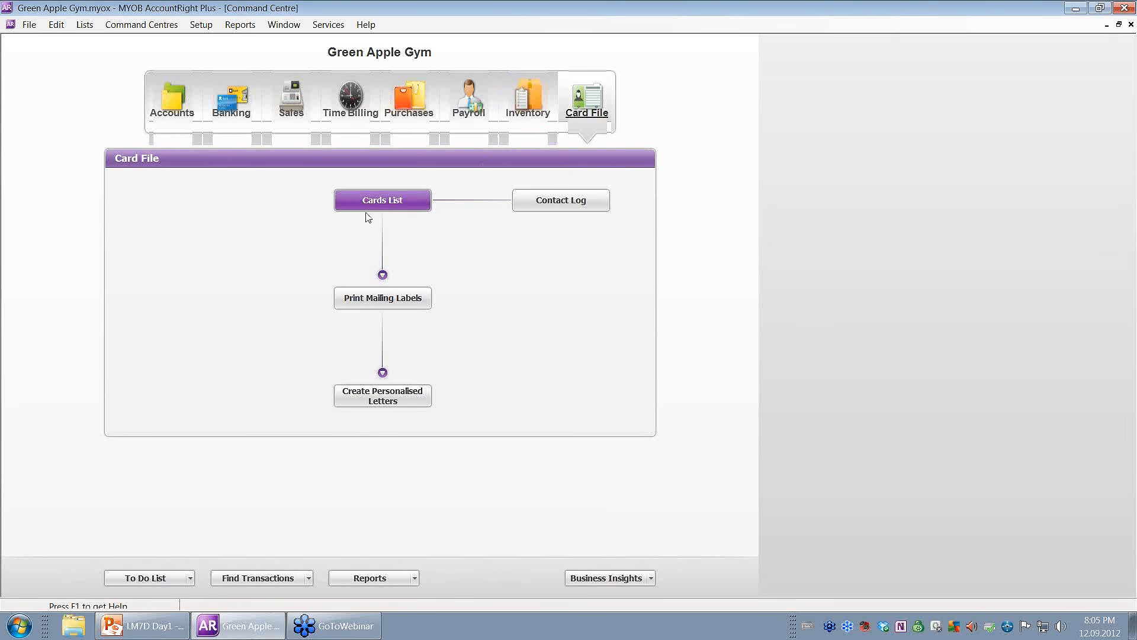
pyautogui.click(367, 204)
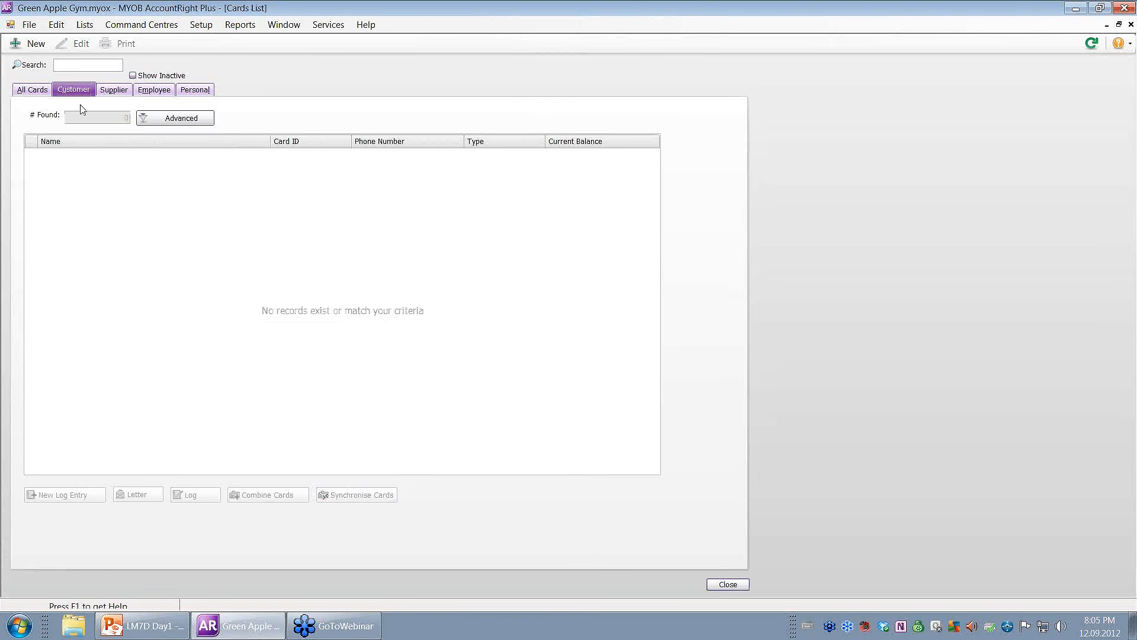
pyautogui.click(40, 92)
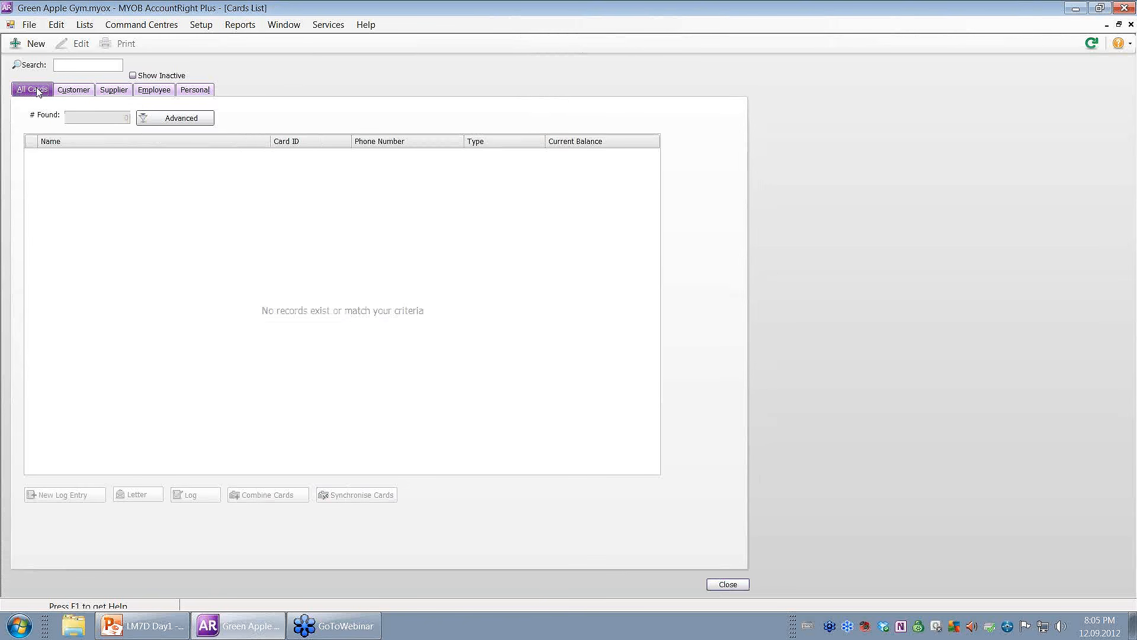
# Review the default customer credit terms, due 30th after EOM, in Sales preferences.
pyautogui.click(202, 24)
pyautogui.click(231, 97)
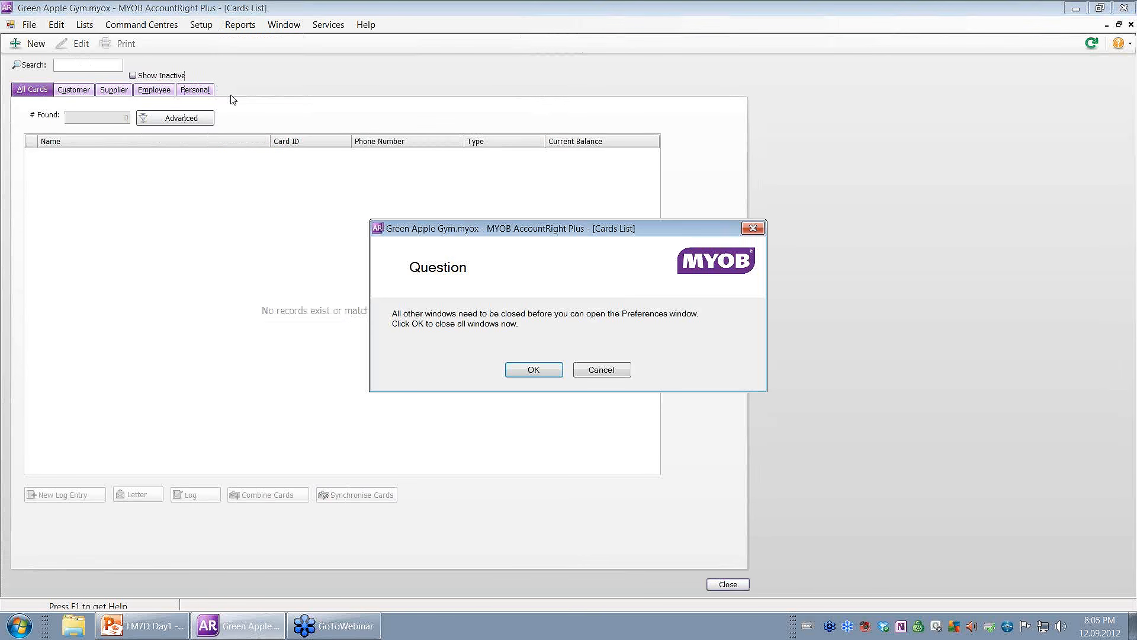
pyautogui.click(532, 370)
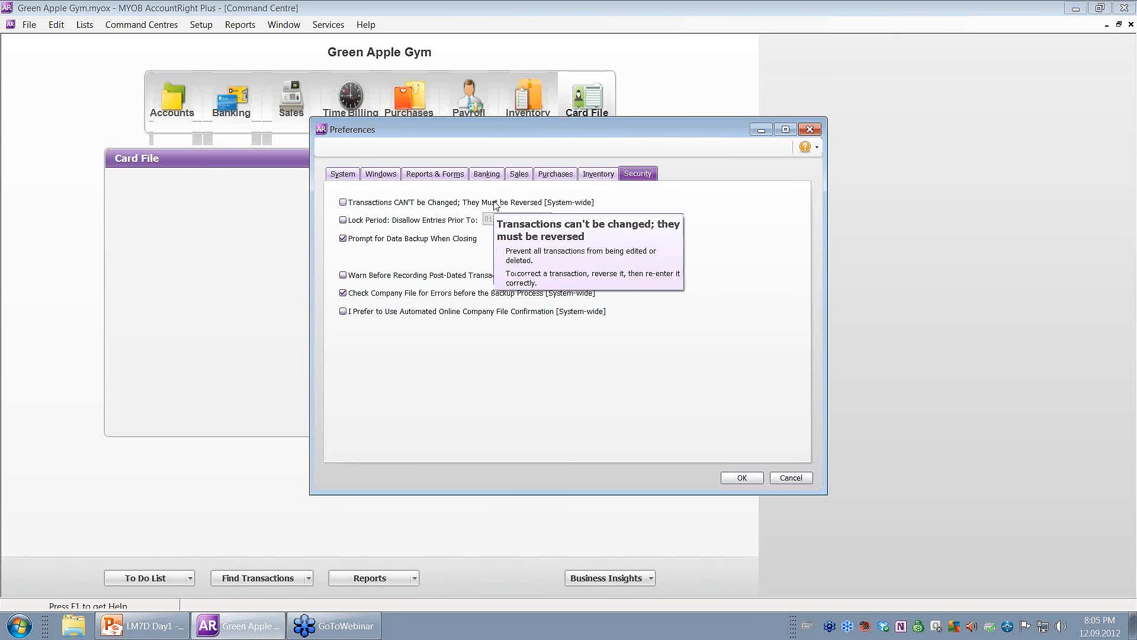
pyautogui.click(519, 173)
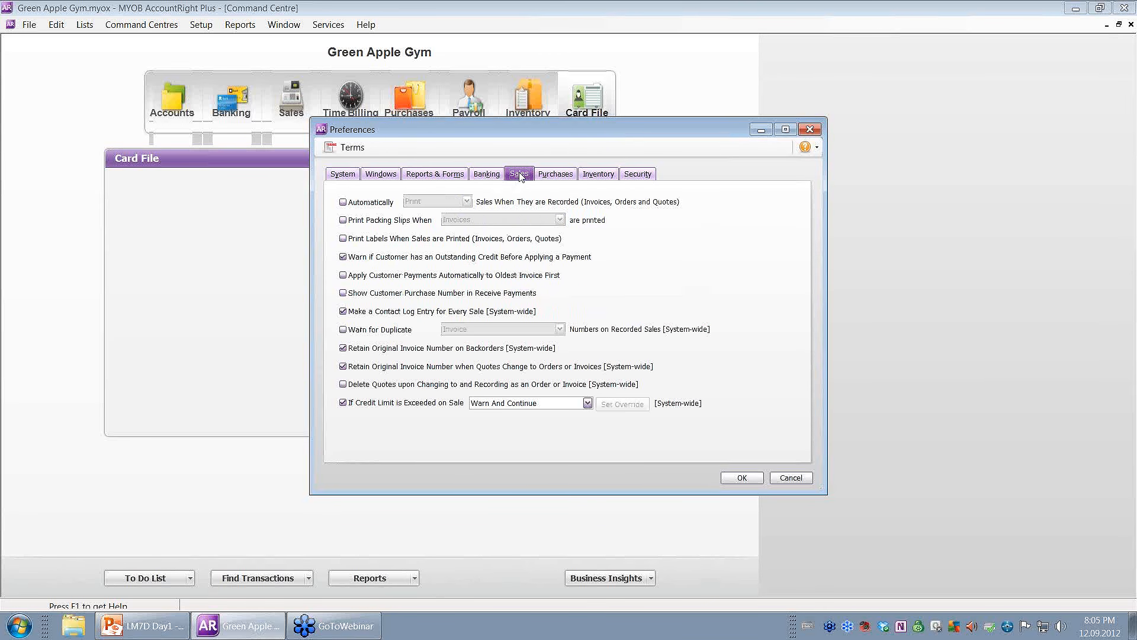
pyautogui.click(340, 147)
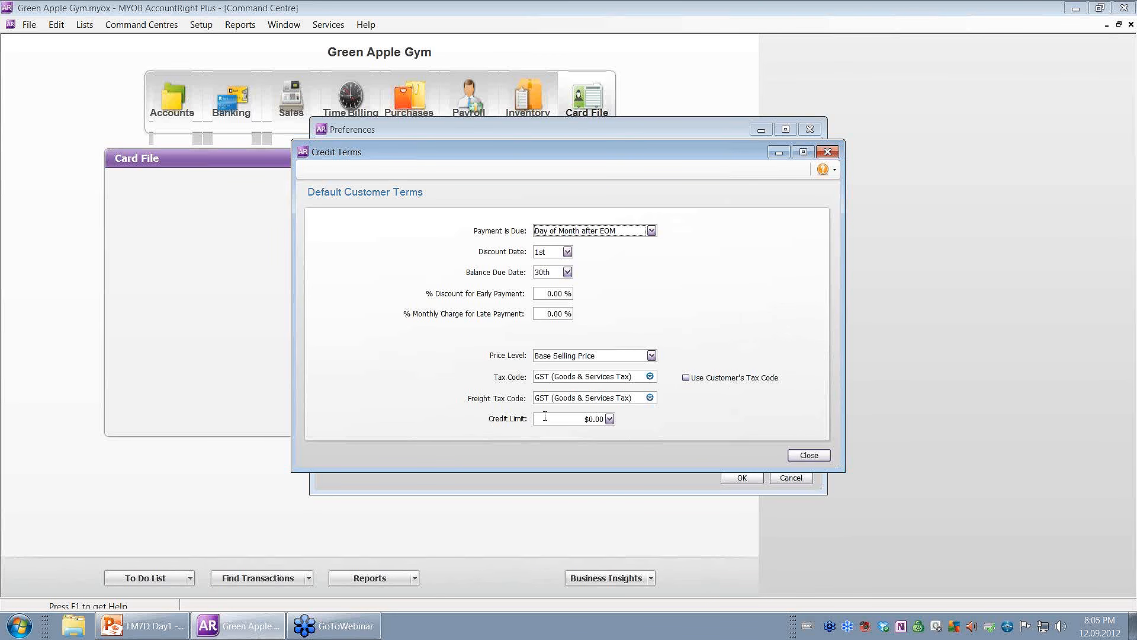
pyautogui.click(809, 455)
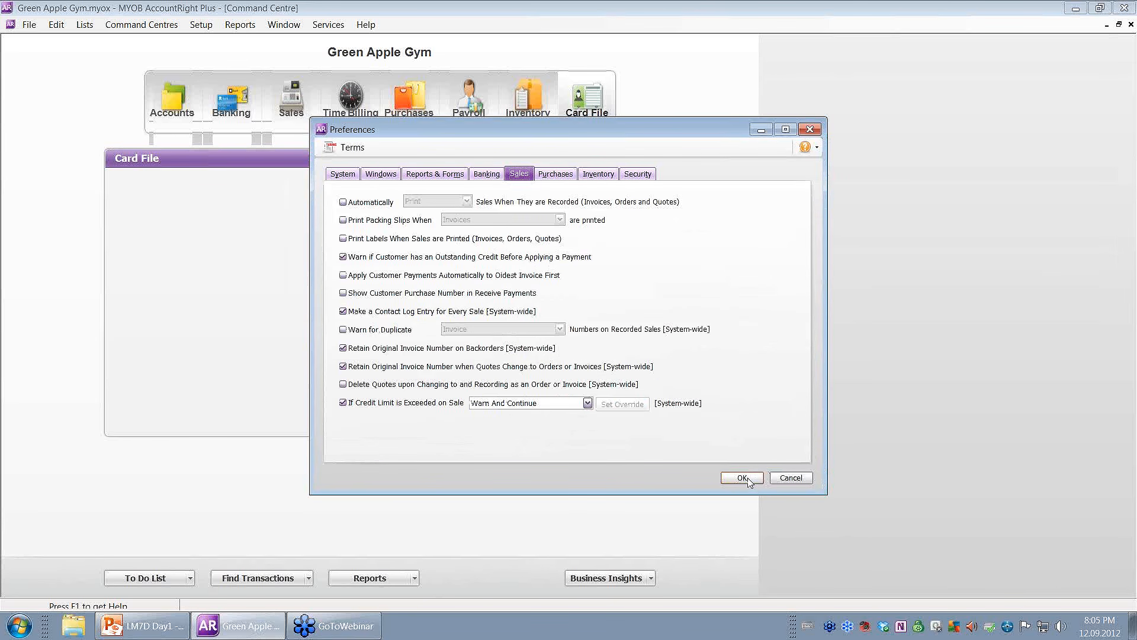
pyautogui.click(749, 481)
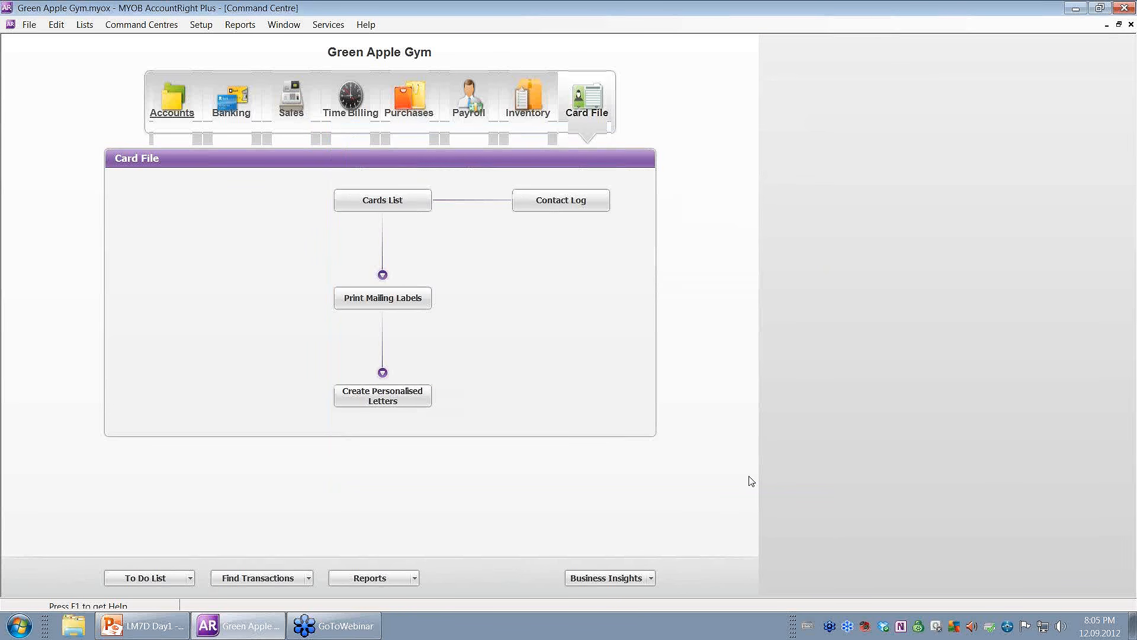
# Change The Fit Shoppe's payment terms to balance due in a set number of days.
pyautogui.click(396, 203)
pyautogui.click(76, 89)
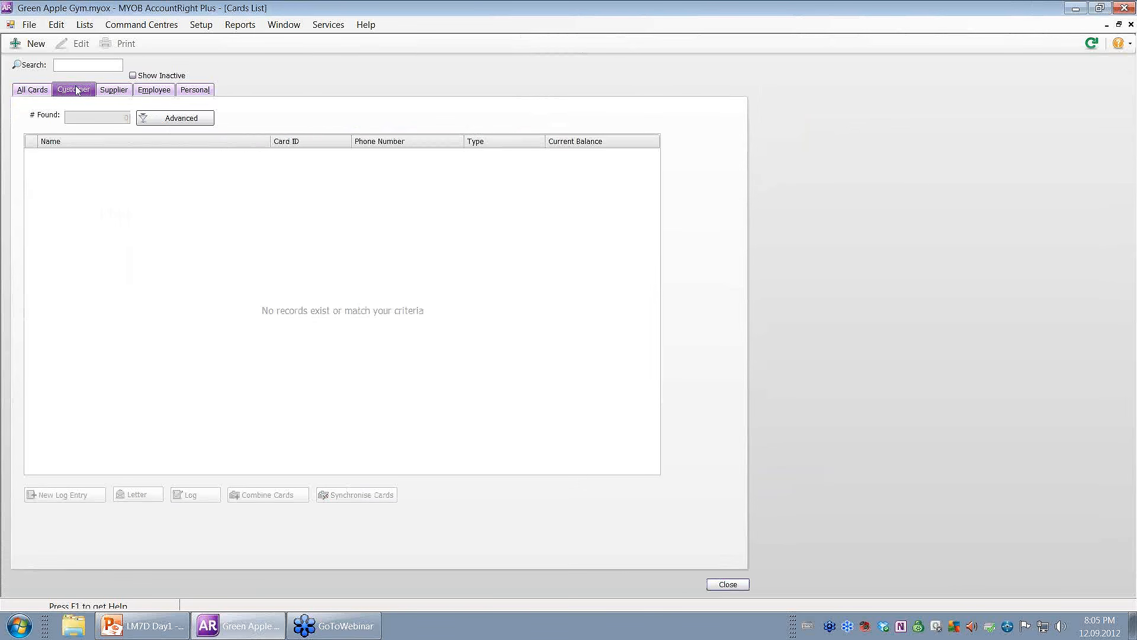
pyautogui.click(112, 90)
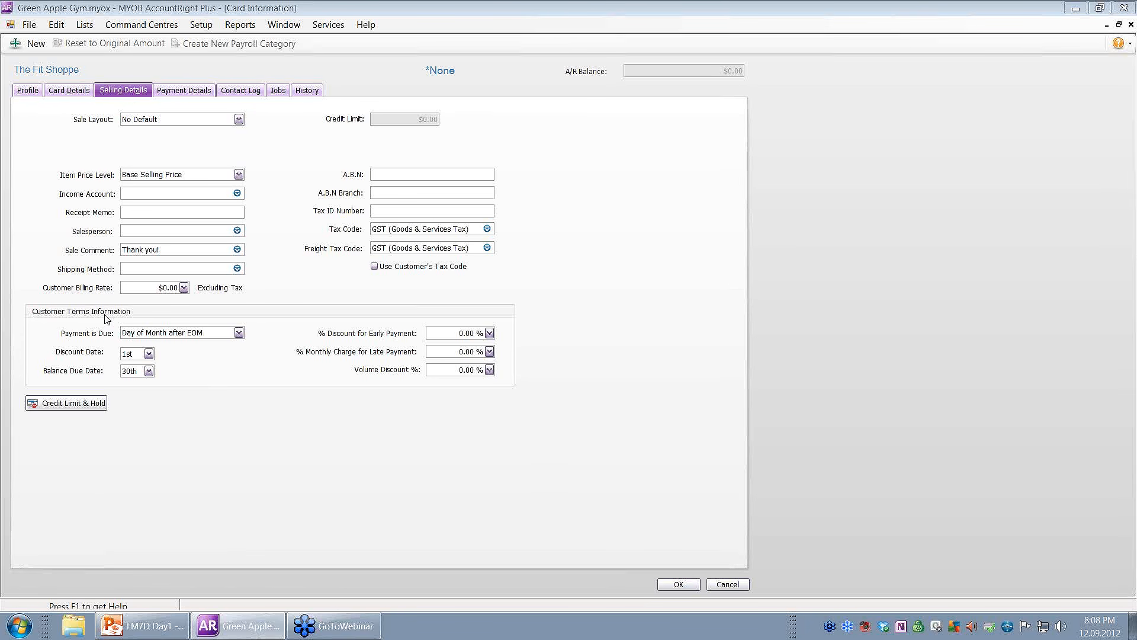
pyautogui.click(164, 336)
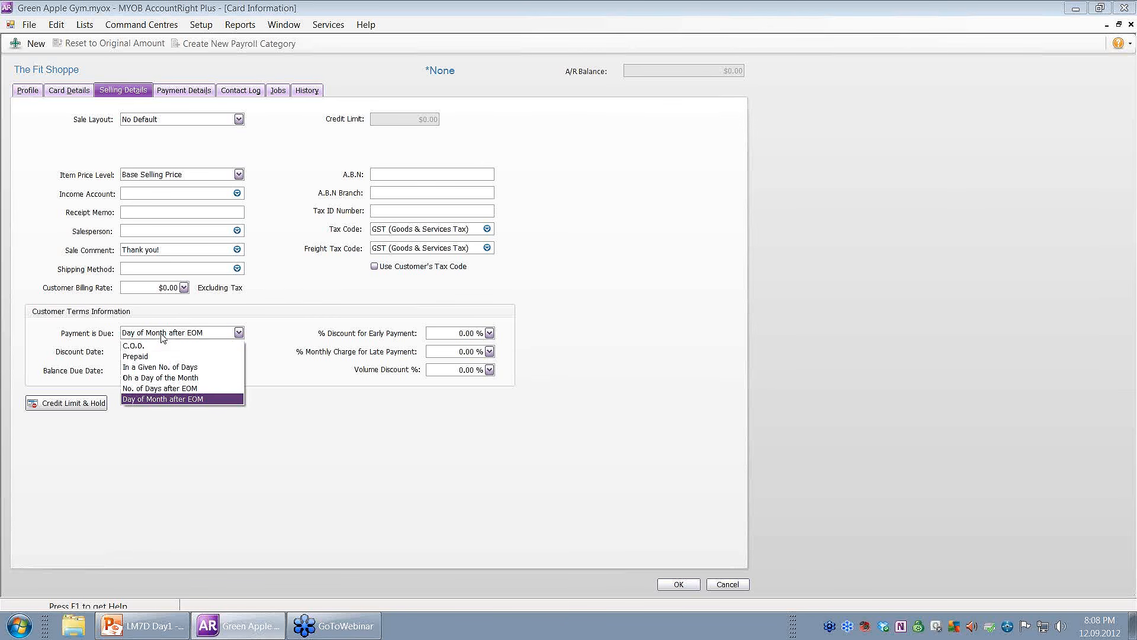
pyautogui.click(171, 369)
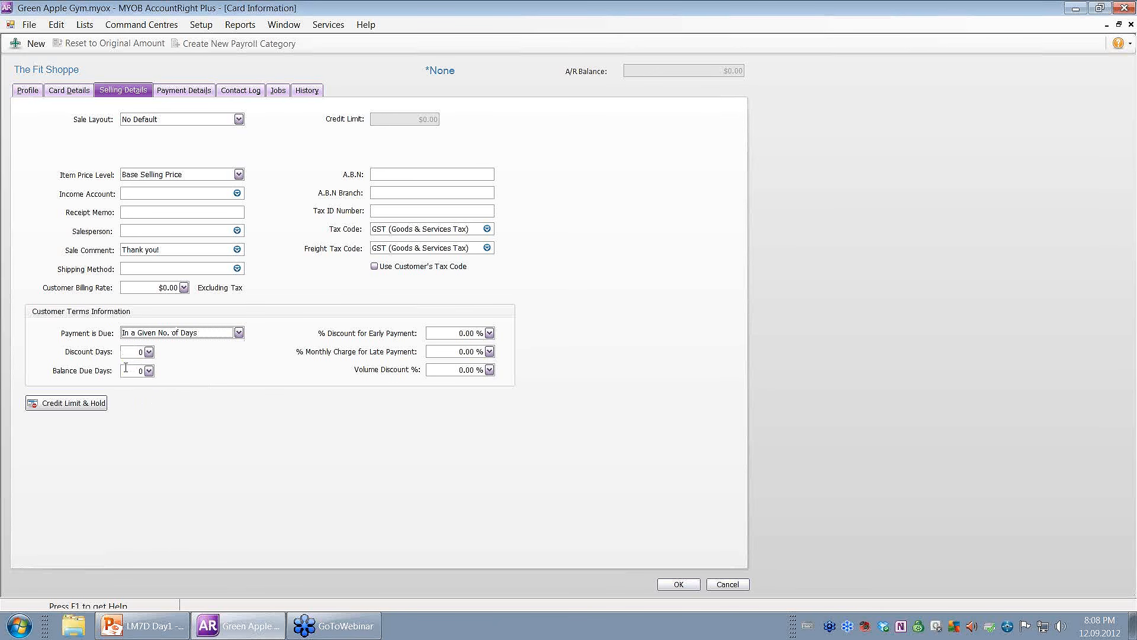
pyautogui.click(144, 371)
pyautogui.click(149, 371)
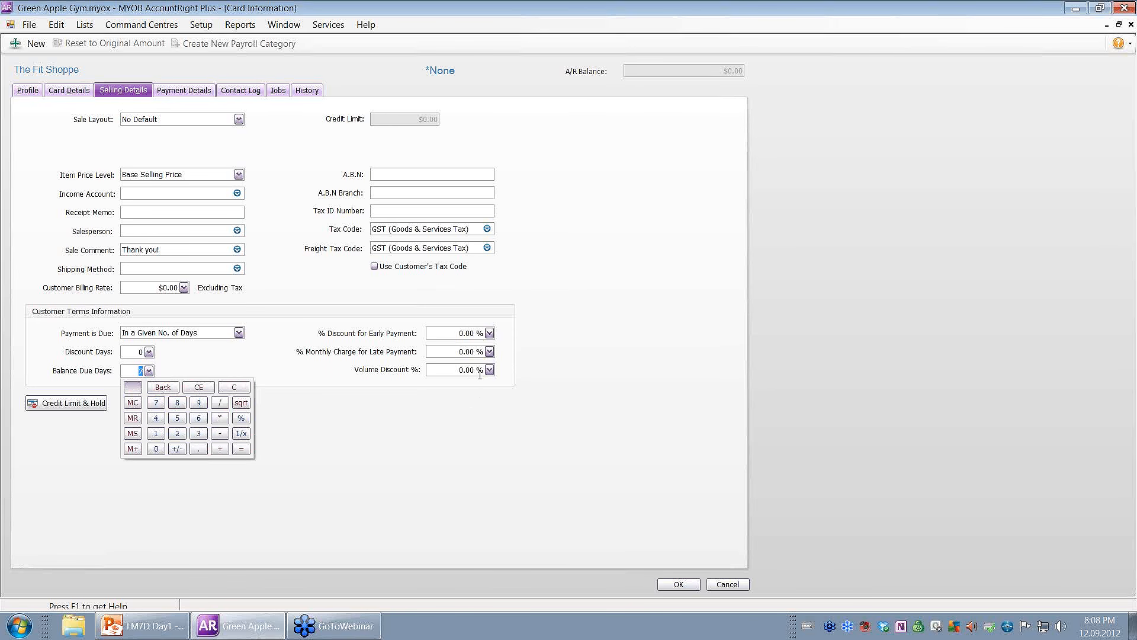
# Set balance due days to 7, enter the customer's ABN, and show Payment Details.
pyautogui.click(387, 174)
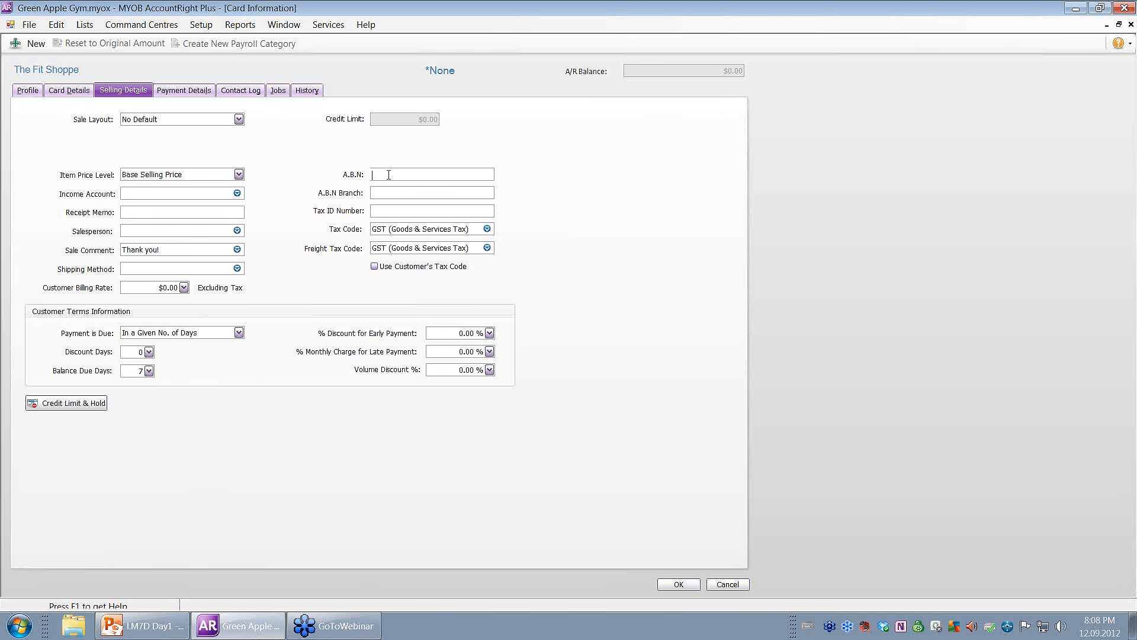
pyautogui.write('555 555 555')
pyautogui.click(385, 190)
pyautogui.click(186, 92)
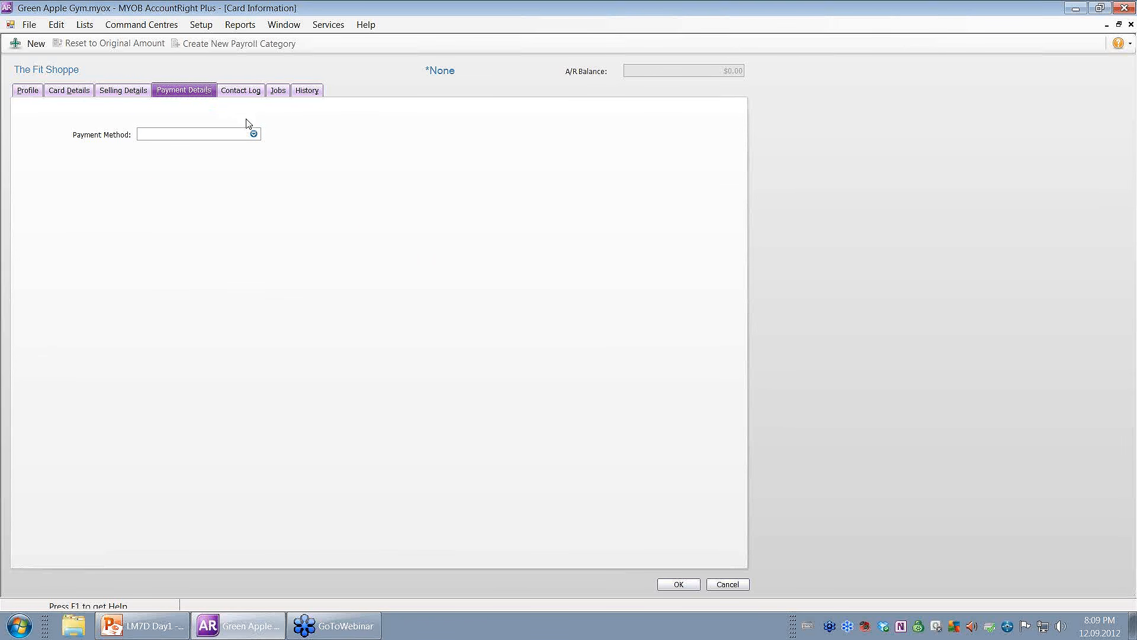
# Set the payment method to Visa with the card's last four digits, then show the Contact Log.
pyautogui.click(253, 134)
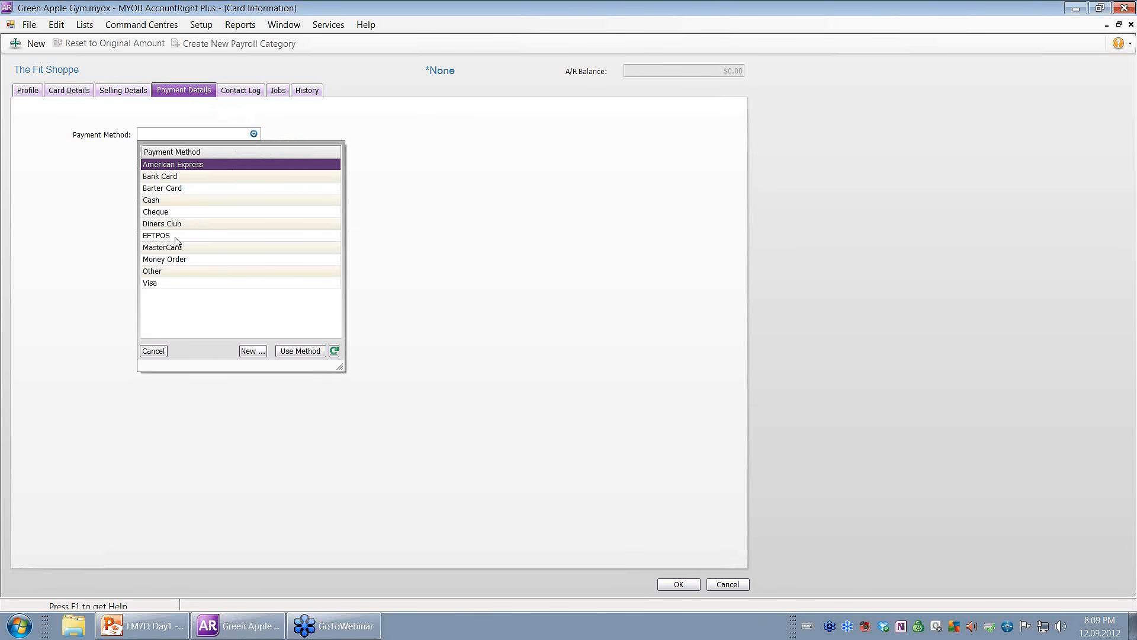
pyautogui.doubleClick(154, 284)
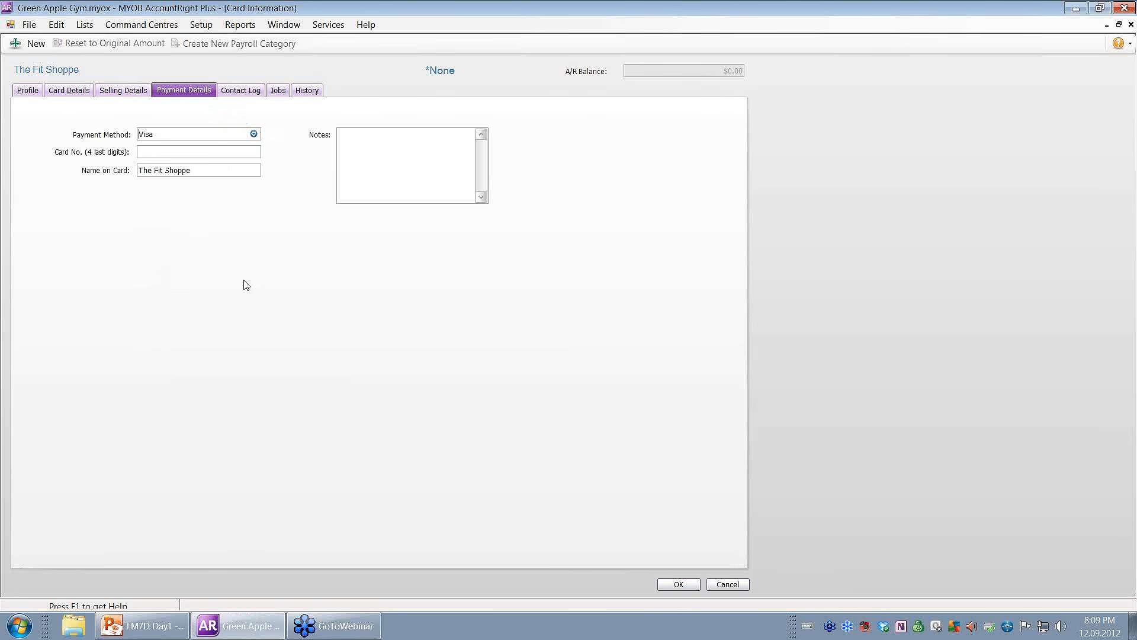
pyautogui.click(173, 152)
pyautogui.write('5555')
pyautogui.click(245, 89)
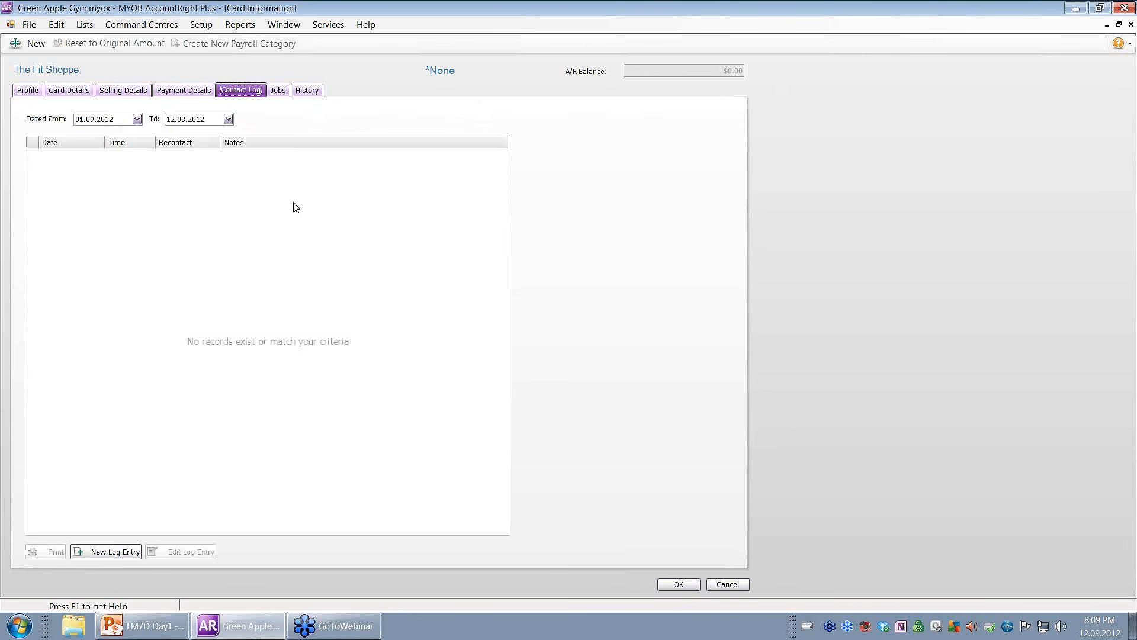
# Check the Jobs and sales History pages, then save The Fit Shoppe card.
pyautogui.click(285, 93)
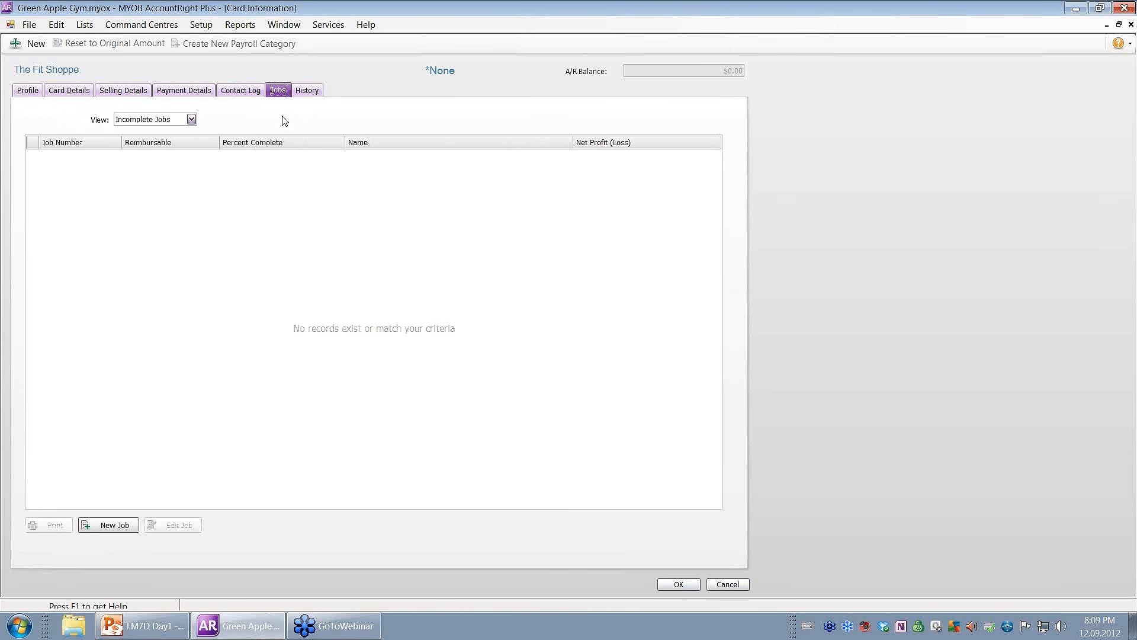
pyautogui.click(308, 90)
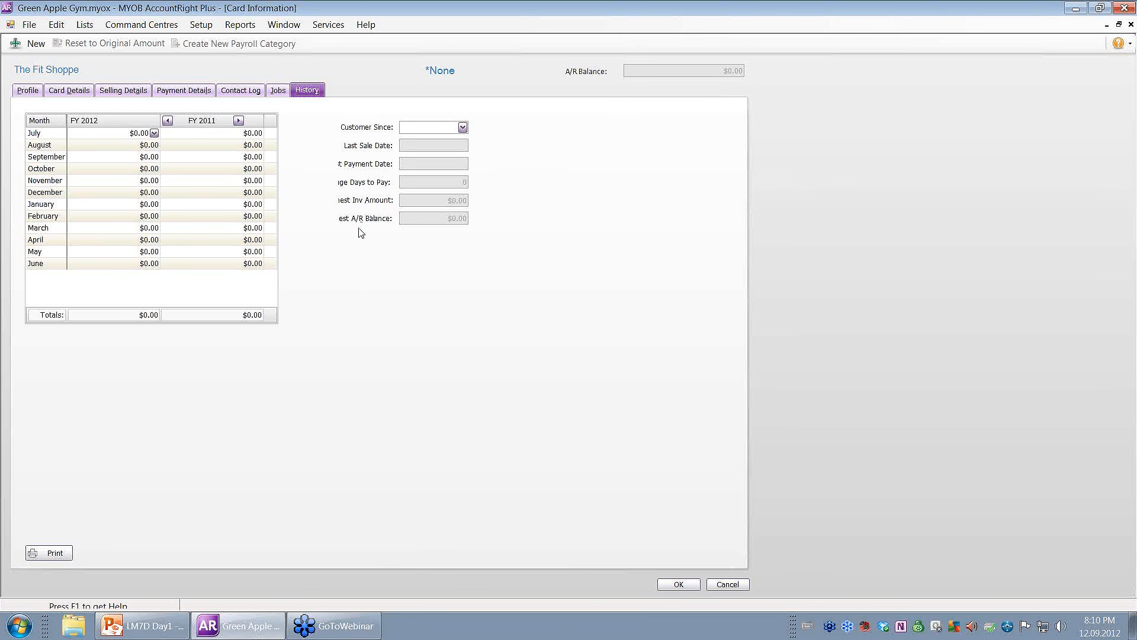
pyautogui.moveTo(360, 226)
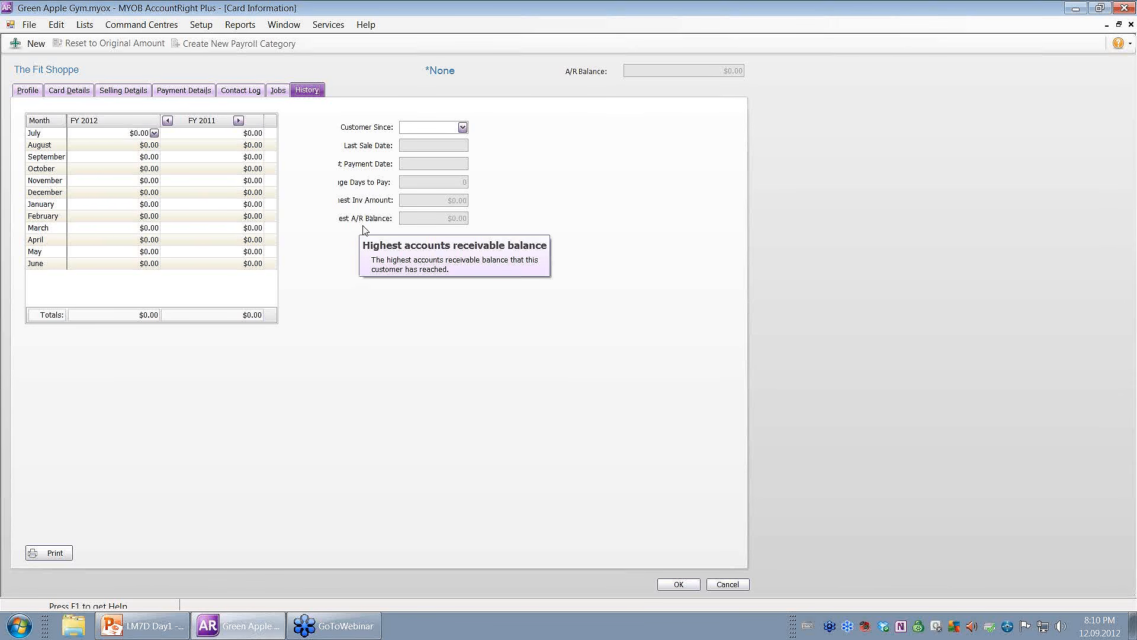
pyautogui.click(678, 585)
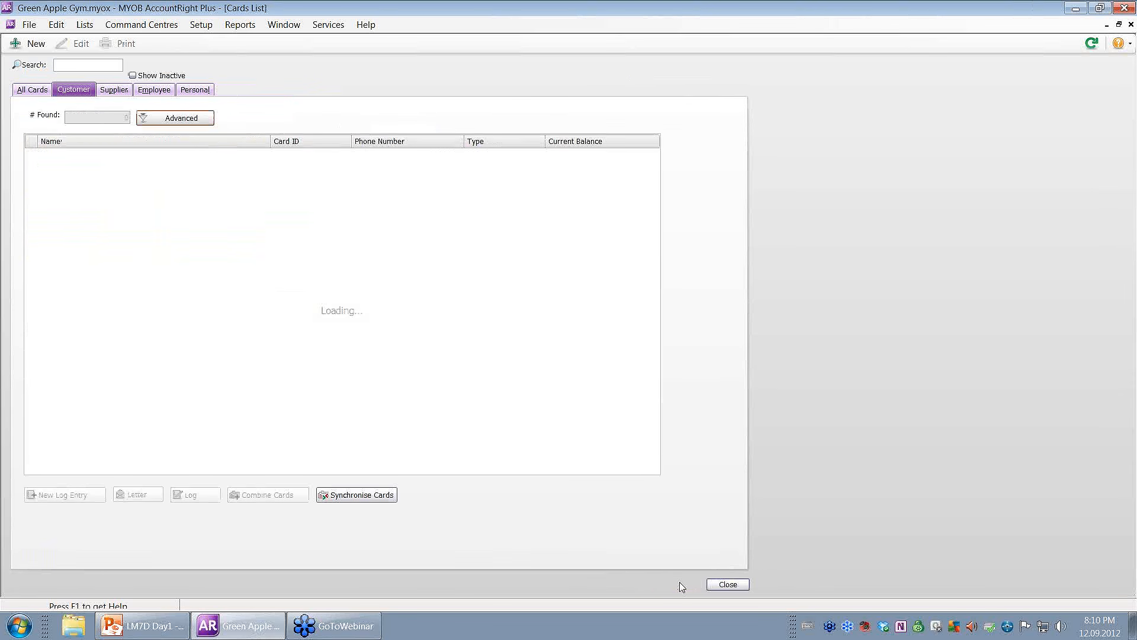
# Switch the Cards List to supplier cards and start a new supplier card.
pyautogui.click(26, 92)
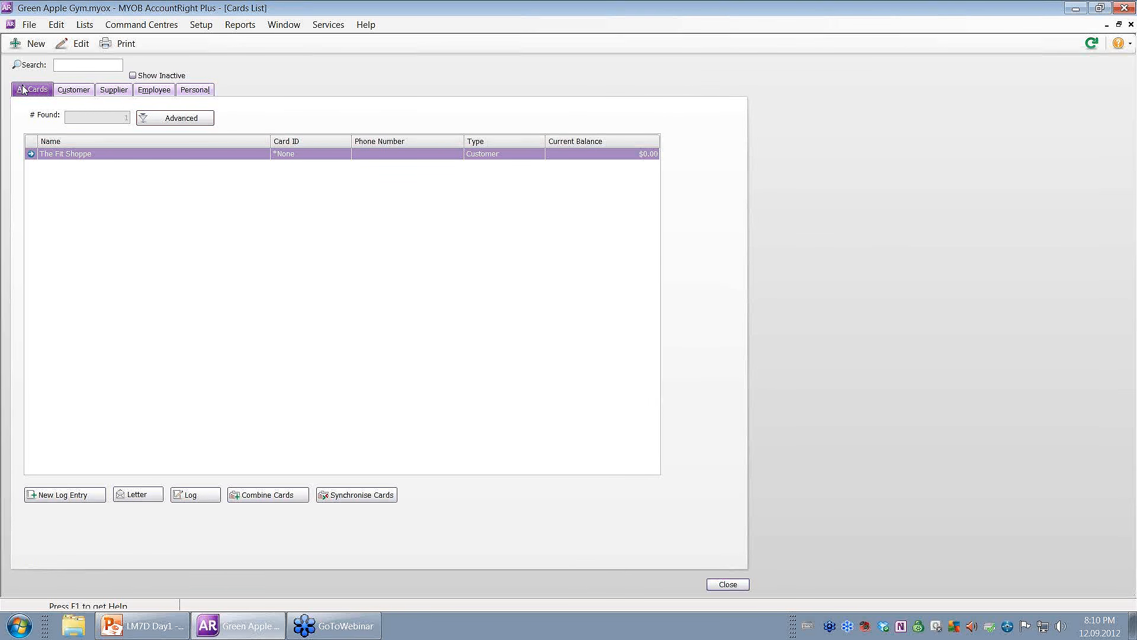
pyautogui.click(80, 94)
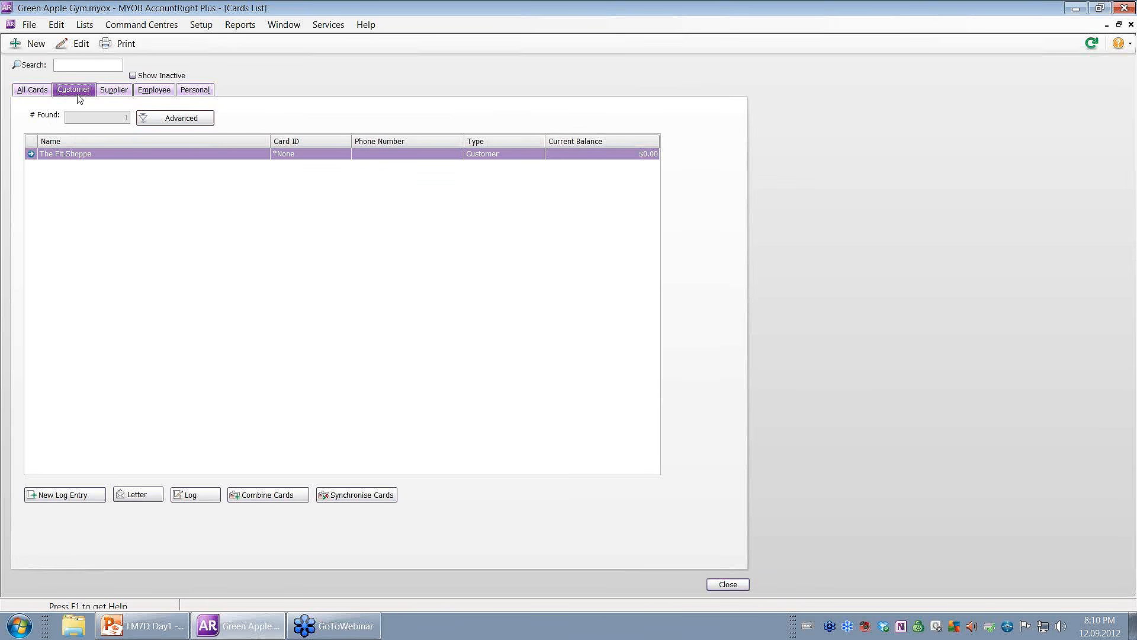
pyautogui.click(112, 94)
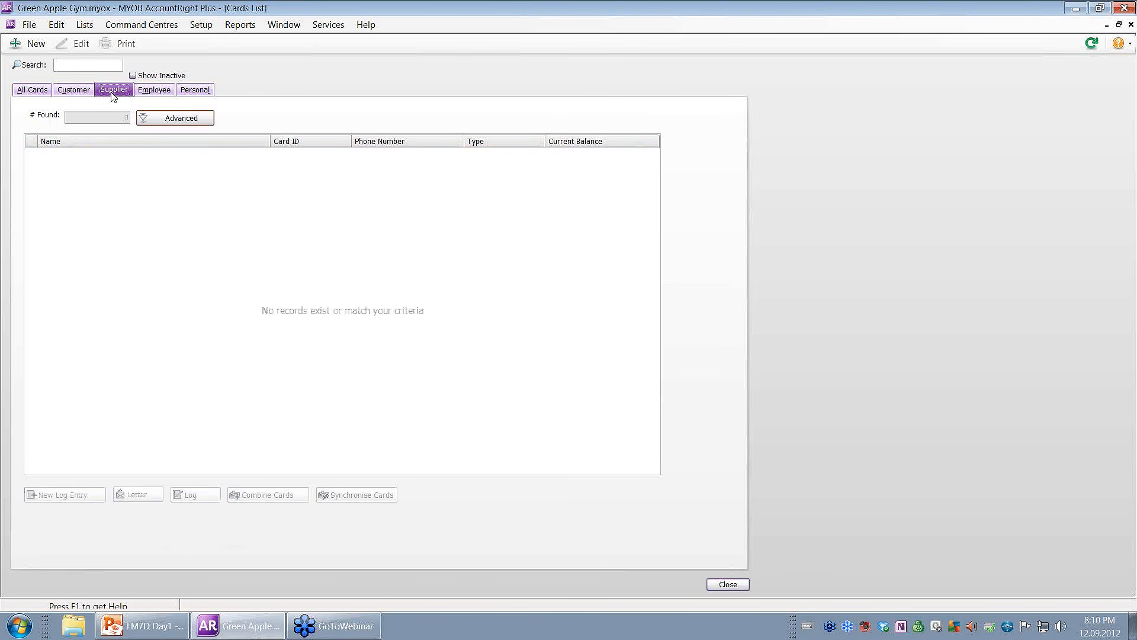
pyautogui.click(36, 46)
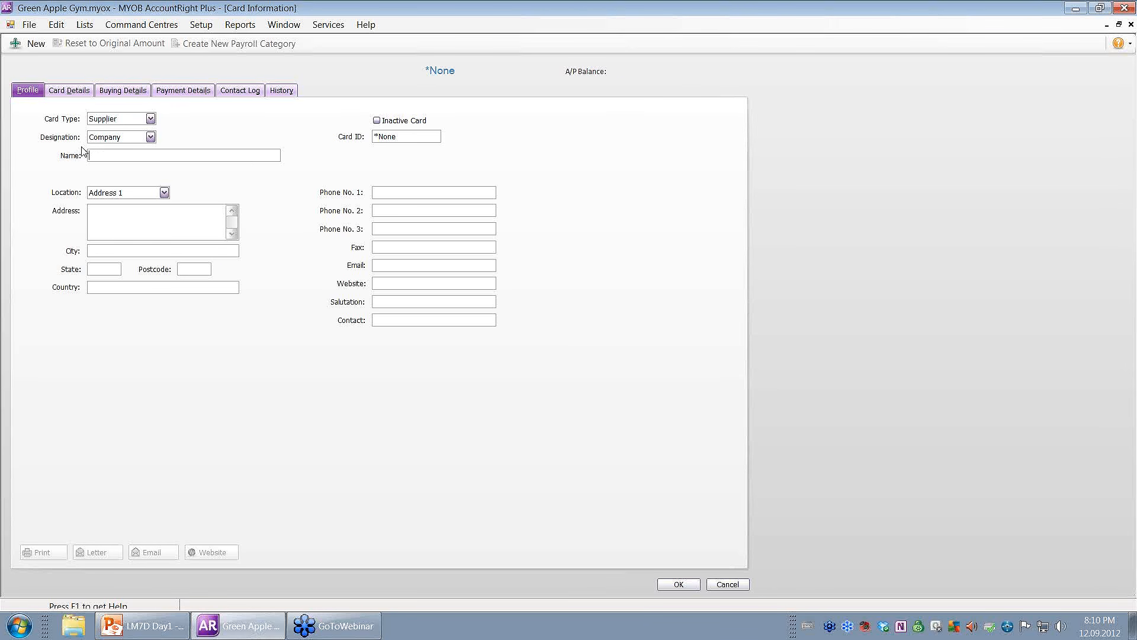
# Enter 'Fitness Equipment Sellers' as the supplier name and go to Buying Details.
pyautogui.write('Fitness Equipment Sellers')
pyautogui.press('Tab')
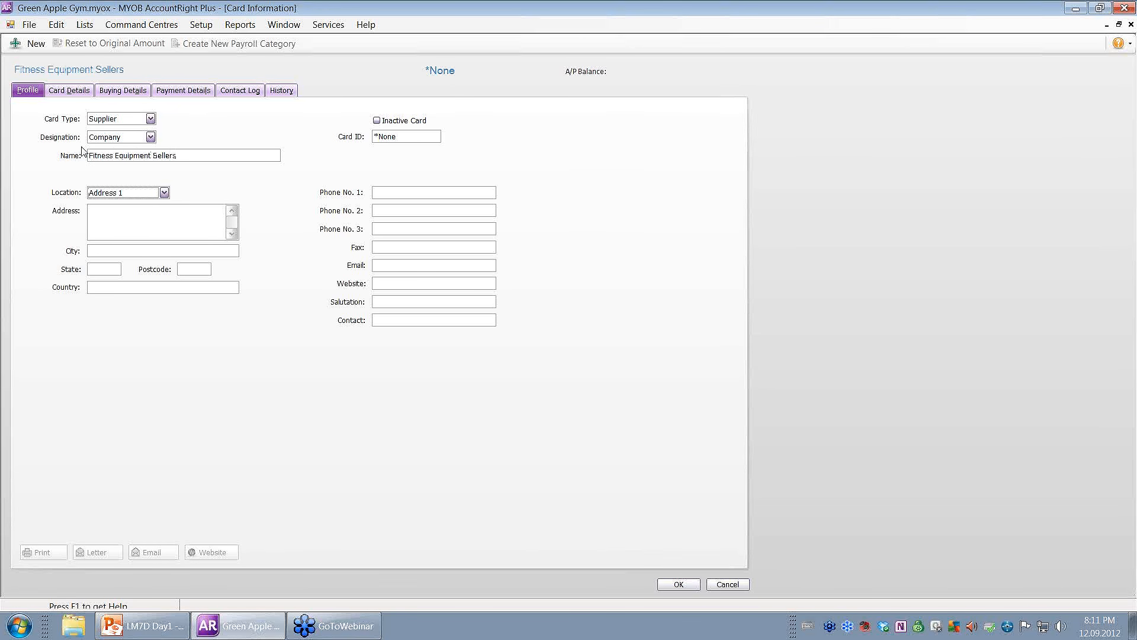
pyautogui.click(121, 91)
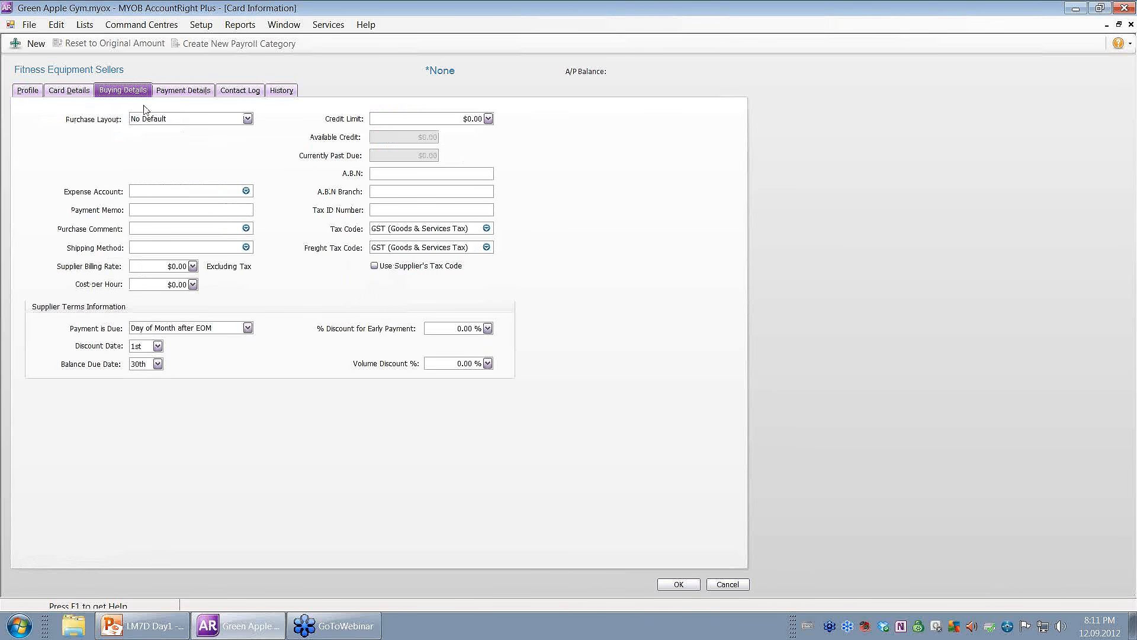
# Set the purchase layout to Item and the comment to 'We appreciate your business.'.
pyautogui.click(163, 121)
pyautogui.click(148, 154)
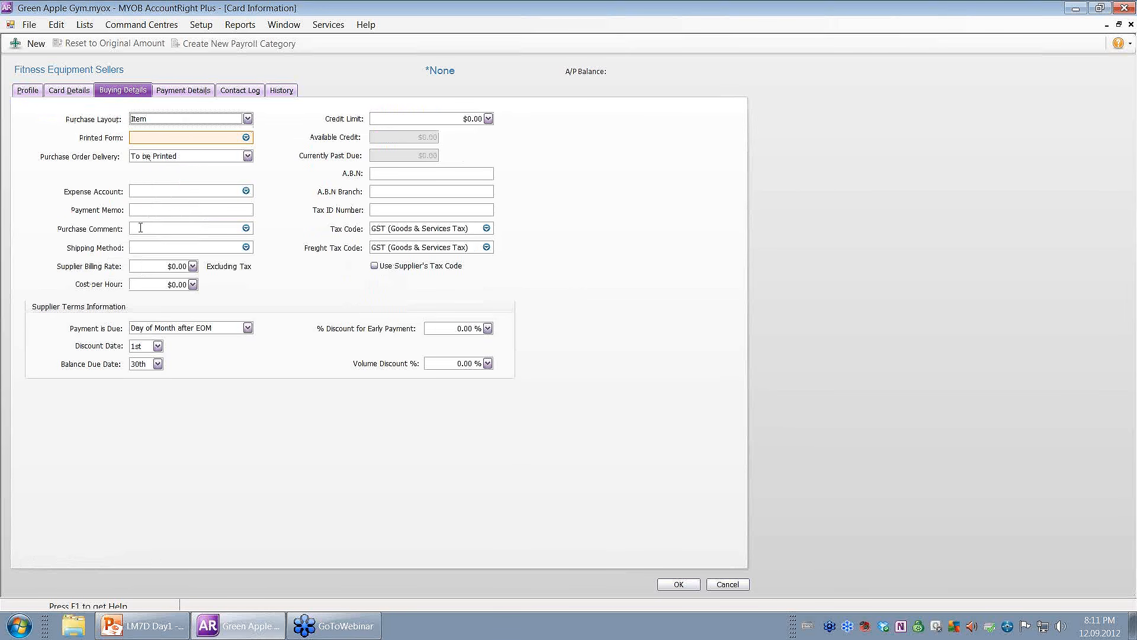
pyautogui.click(246, 228)
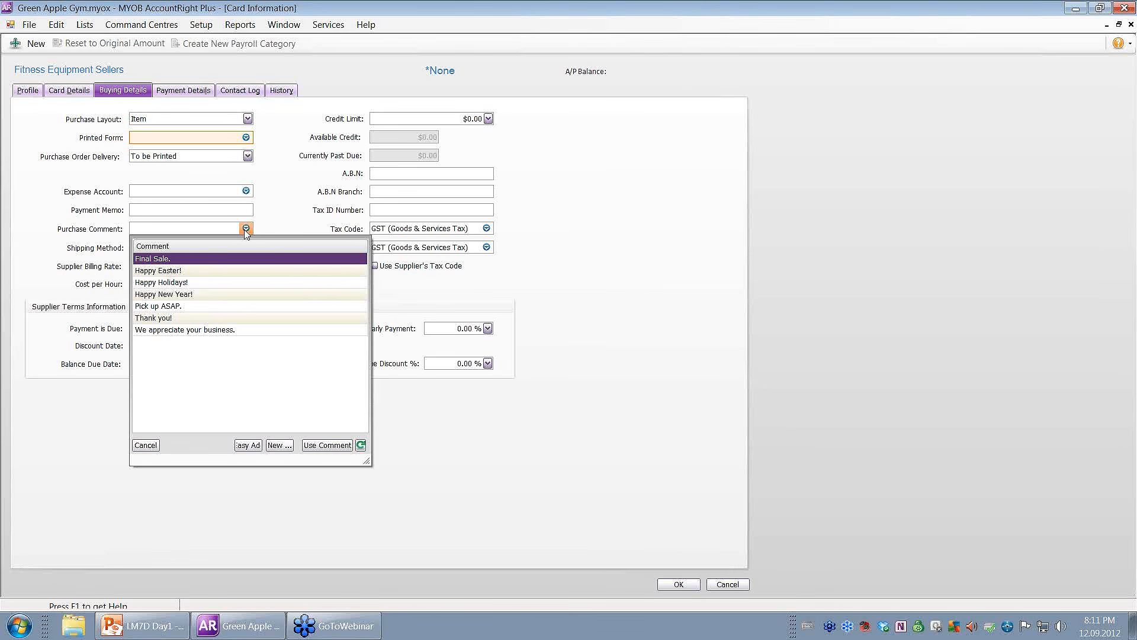
pyautogui.doubleClick(187, 330)
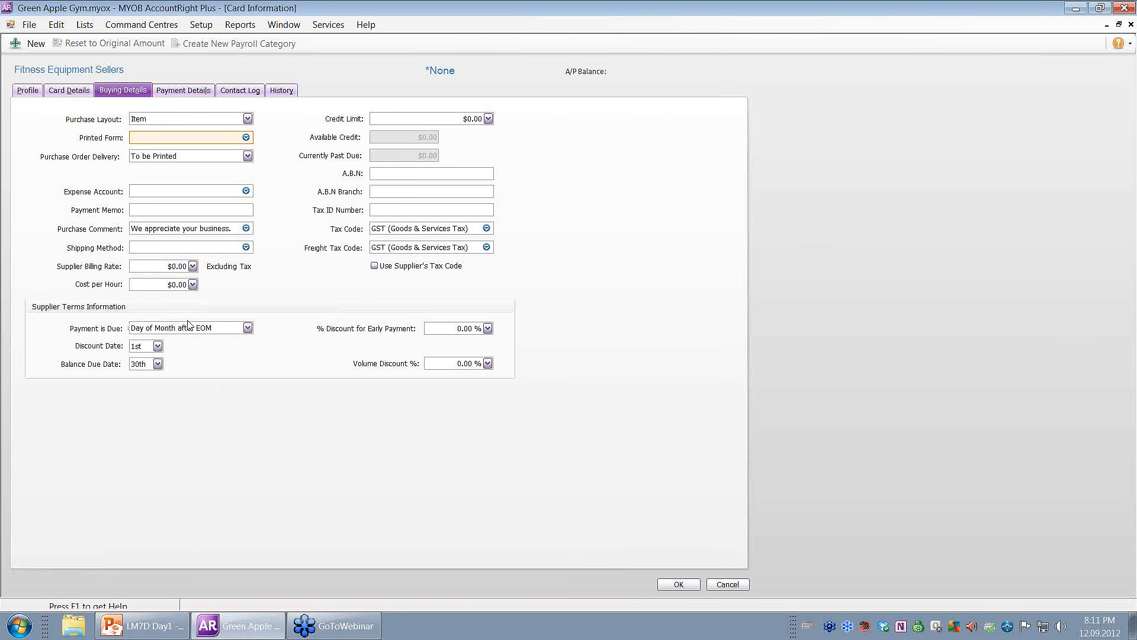
# Make payment due in a given number of days, 14, and enter the supplier's ABN.
pyautogui.click(196, 329)
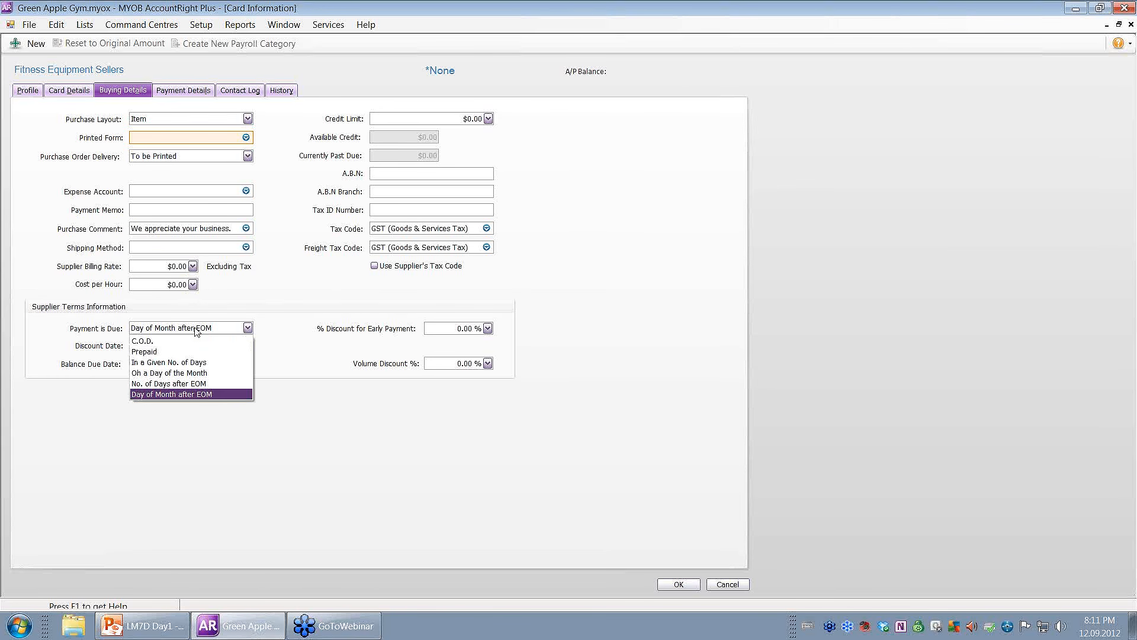
pyautogui.click(204, 363)
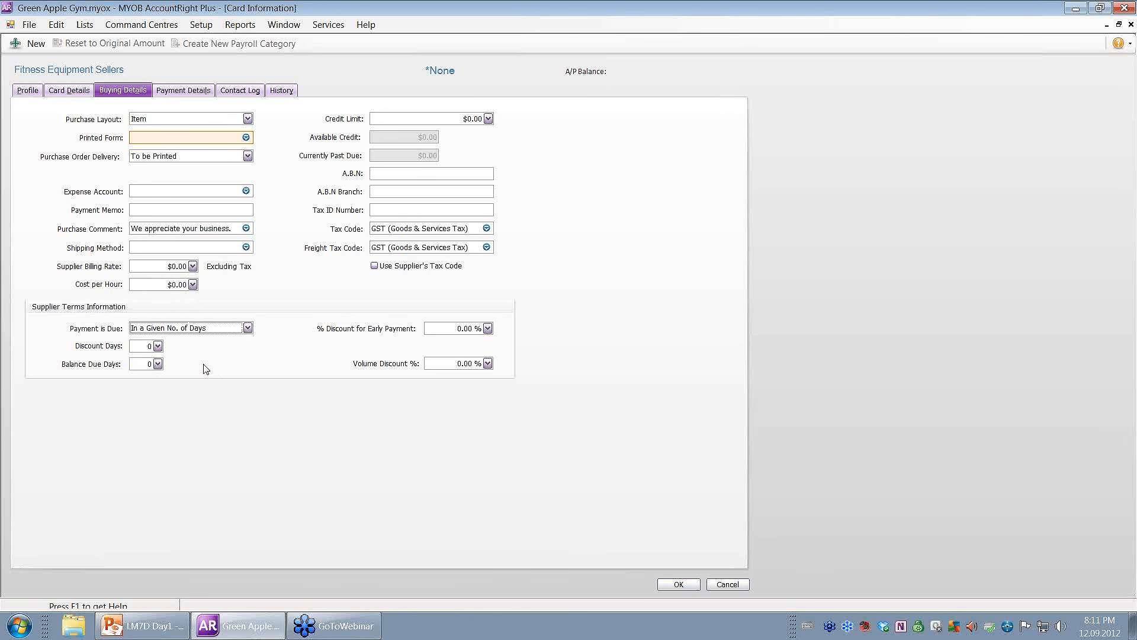
pyautogui.click(158, 363)
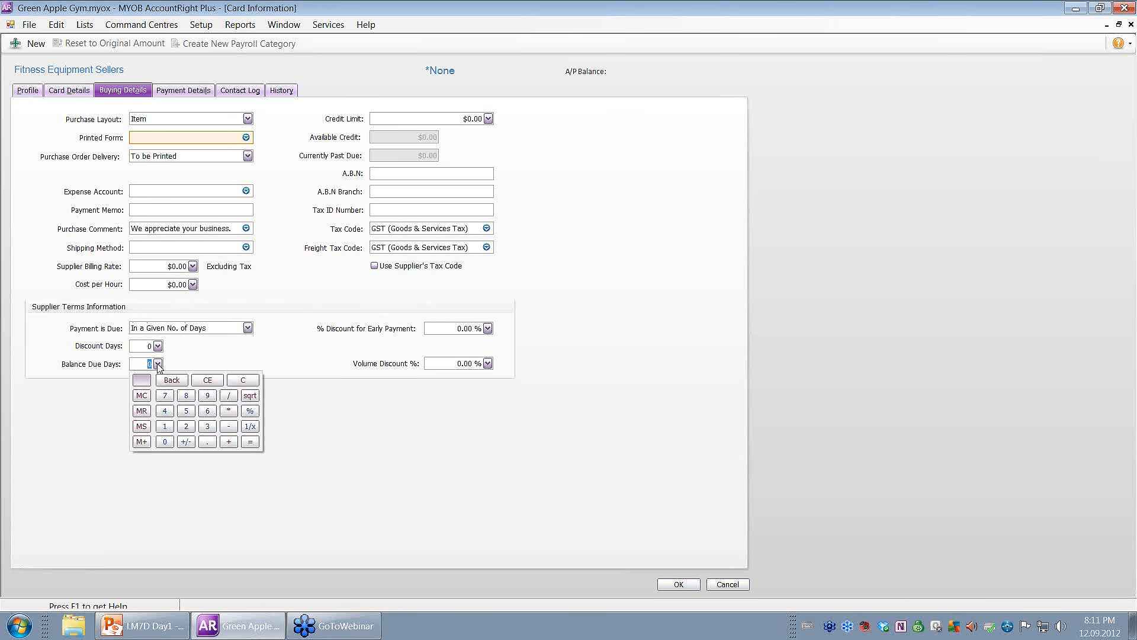
pyautogui.click(165, 426)
pyautogui.click(165, 411)
pyautogui.click(253, 349)
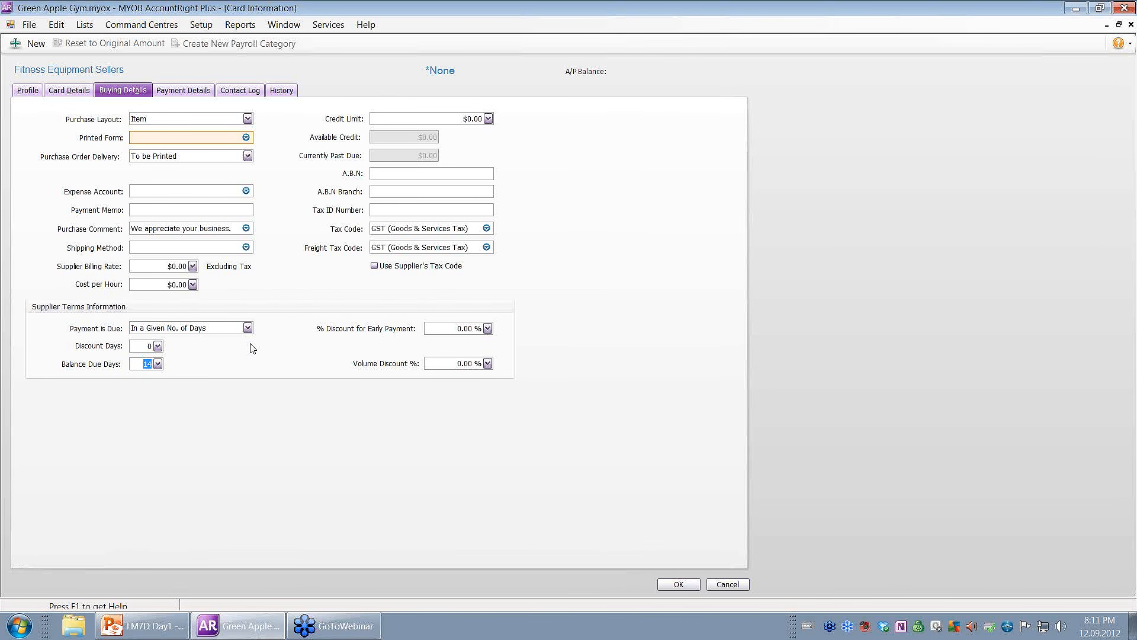
pyautogui.click(382, 172)
pyautogui.write('44 777 777 777')
# On Payment Details, enter the supplier's BSB number and bank account number.
pyautogui.click(198, 95)
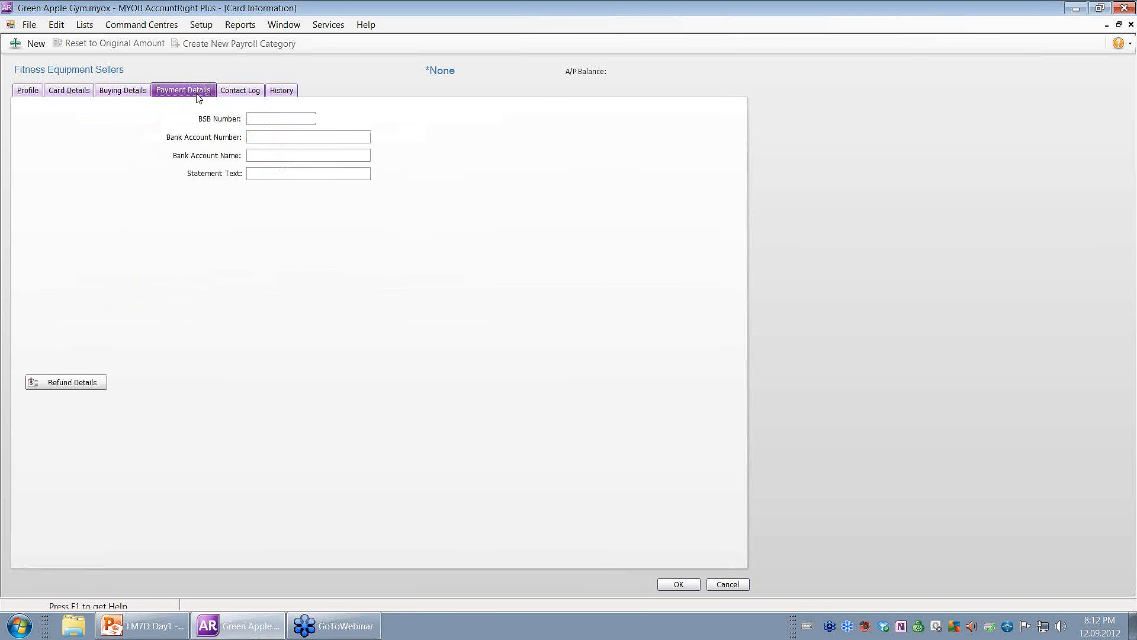
pyautogui.click(294, 117)
pyautogui.write('444-444')
pyautogui.click(327, 136)
pyautogui.write('44444444')
# Set the bank account name to FITNESS EQUIPMENT SELLERS and statement text to GREEN APPLE GYM.
pyautogui.click(332, 155)
pyautogui.write('FITNESS EQUIPMENT SELLS')
pyautogui.press('BackSpace')
pyautogui.write('ERS')
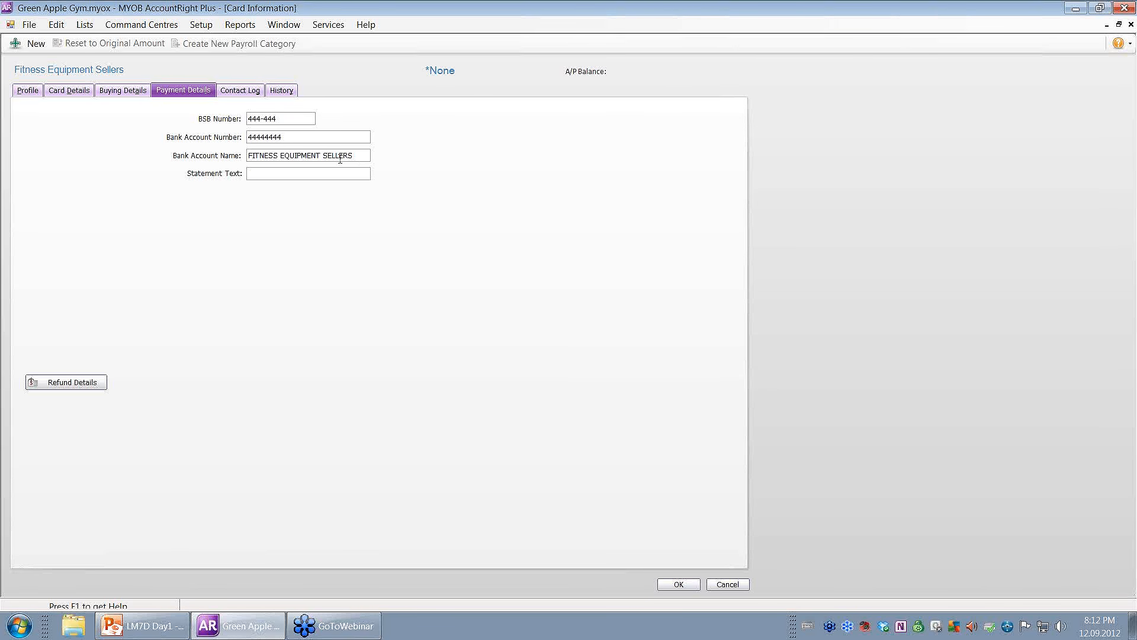
pyautogui.press('Tab')
pyautogui.write('GREEN APPLE GYM')
# Save the Fitness Equipment Sellers card and filter the Cards List to Supplier cards.
pyautogui.click(671, 587)
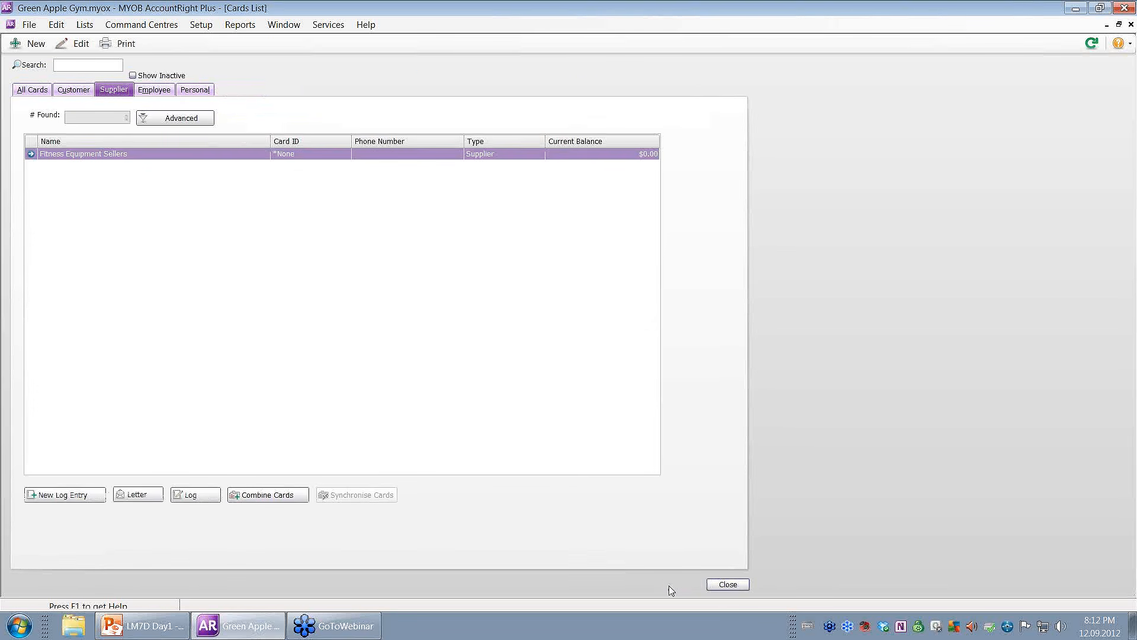
pyautogui.click(29, 93)
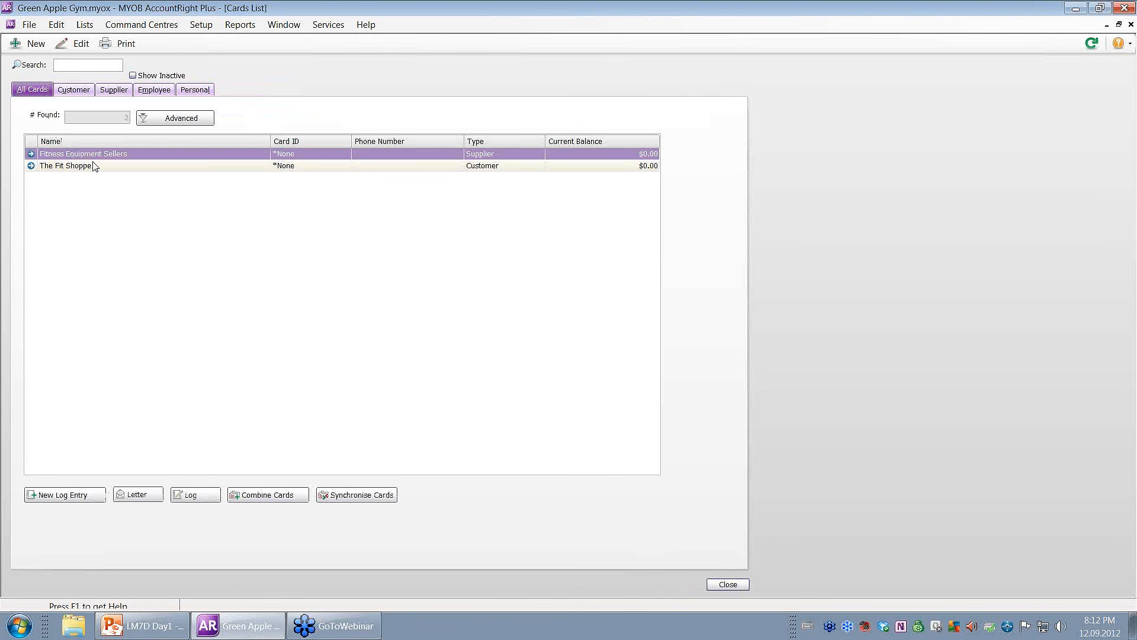
pyautogui.click(74, 91)
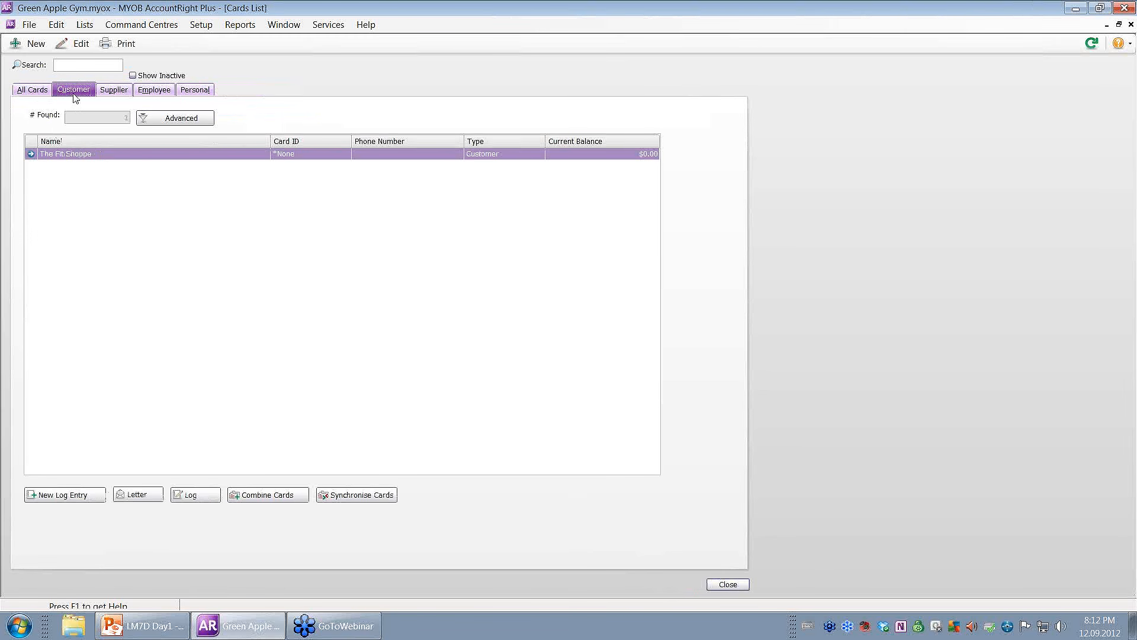
pyautogui.click(118, 95)
# Create and save a new Customer card named 'Tonga Consulting'.
pyautogui.click(37, 44)
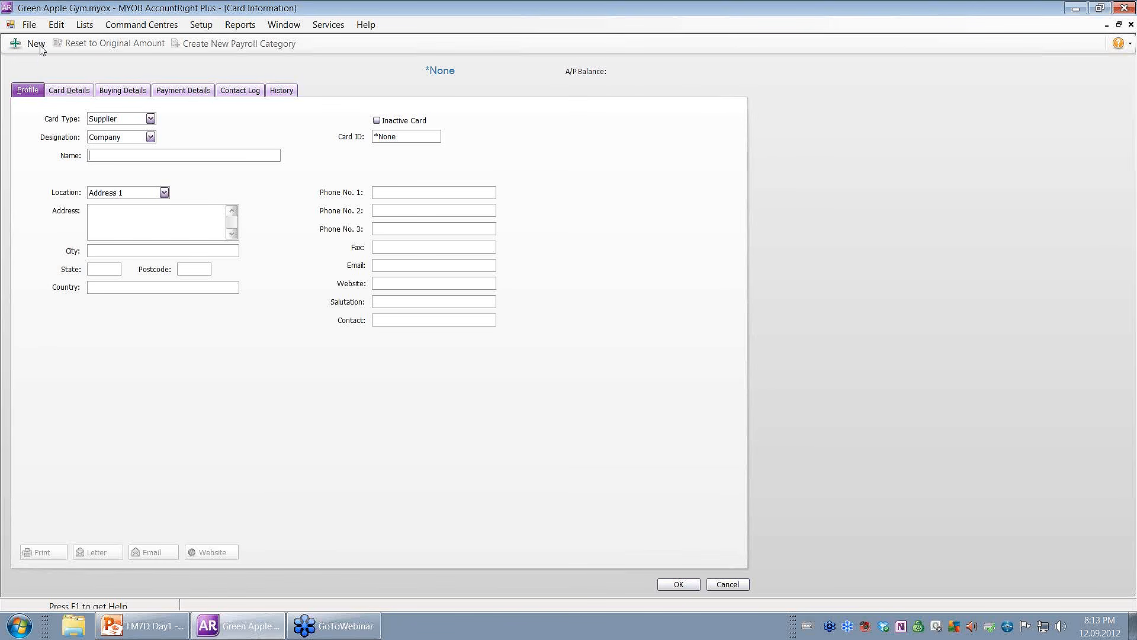
pyautogui.click(150, 119)
pyautogui.click(124, 134)
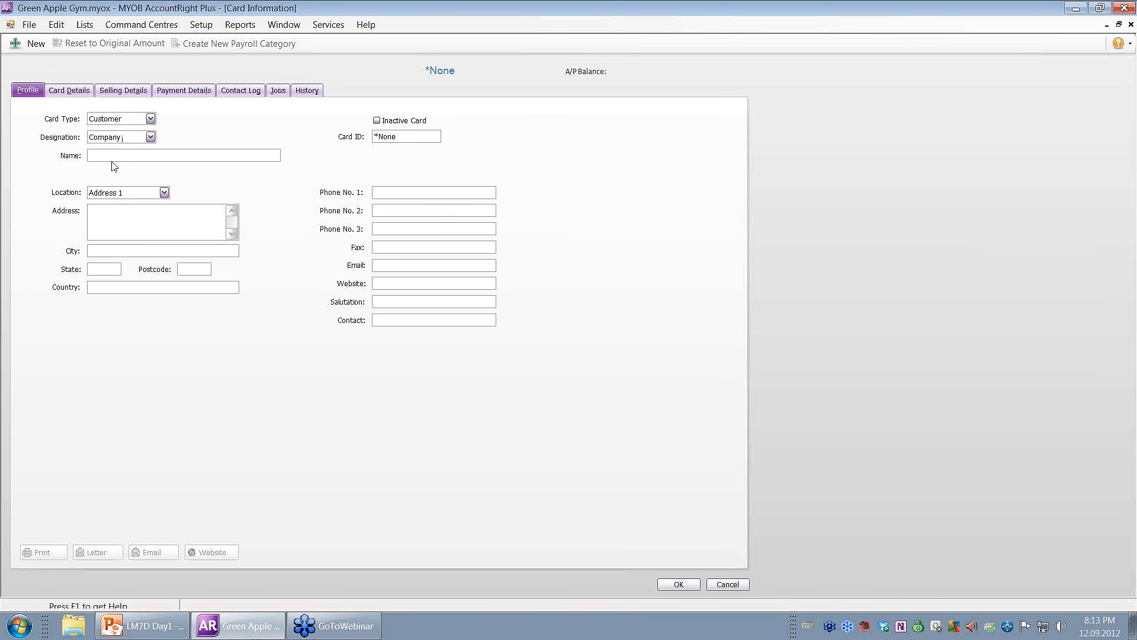
pyautogui.write('Tonga Consulting')
pyautogui.click(658, 586)
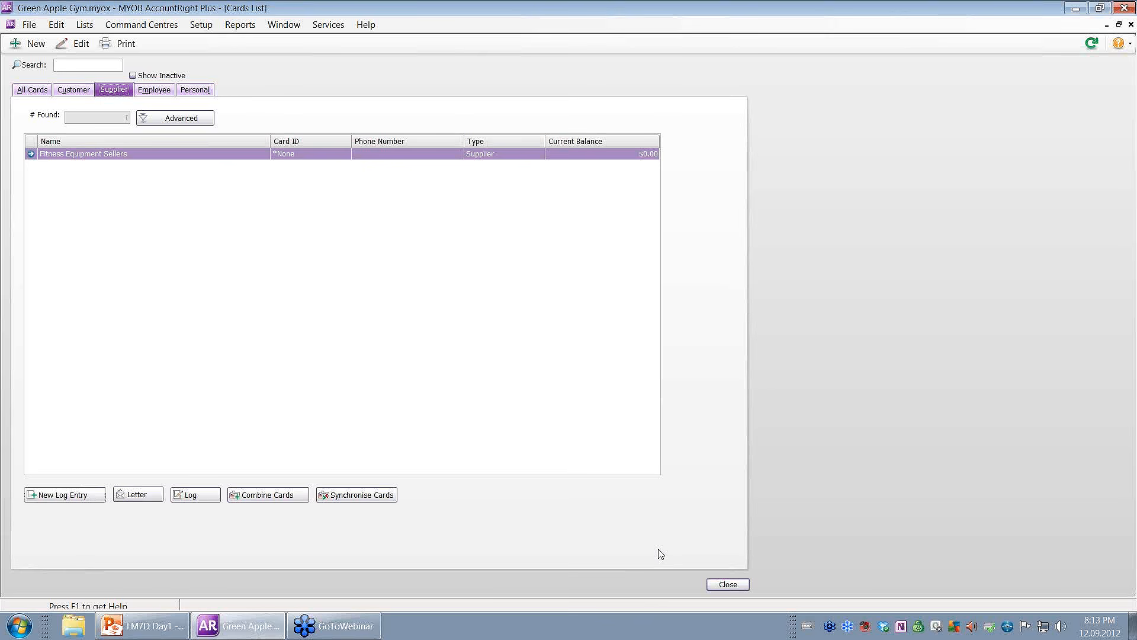
# Switch the Cards List to the Customer tab to show The Fit Shoppe and Tonga Consulting.
pyautogui.click(63, 90)
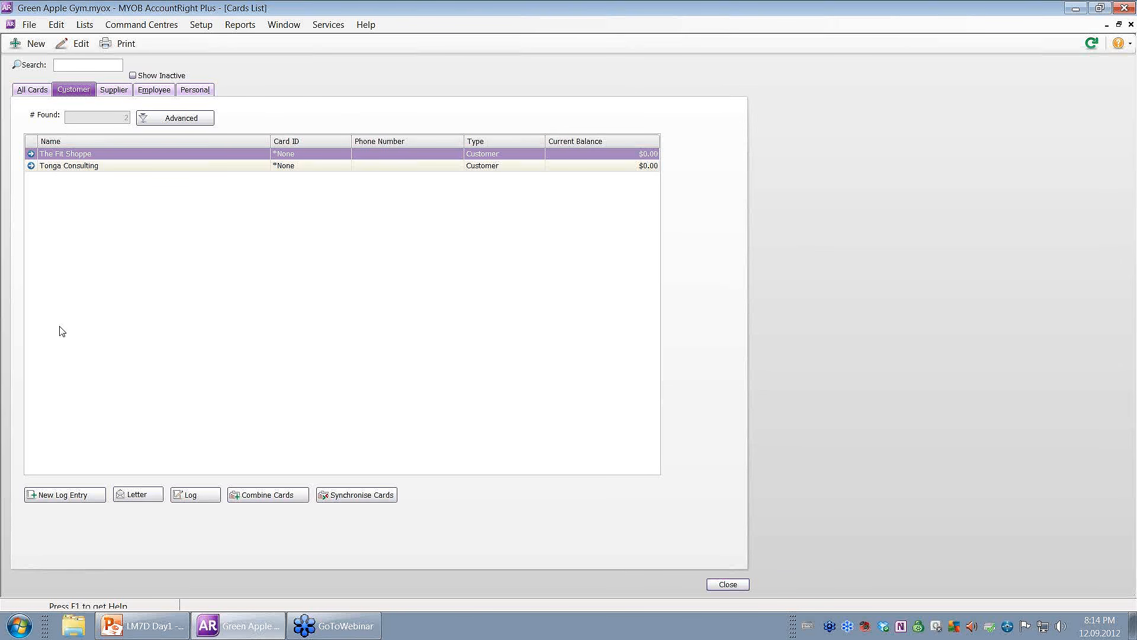
# Mark the Tonga Consulting card inactive and acknowledge the information notice.
pyautogui.click(112, 169)
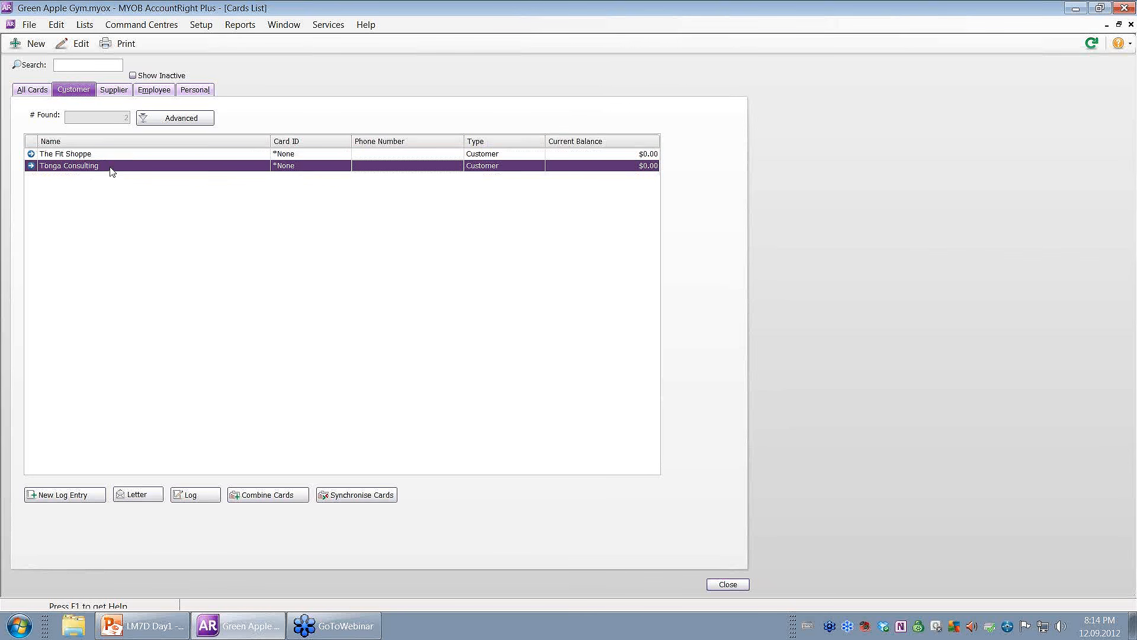
pyautogui.rightClick(112, 170)
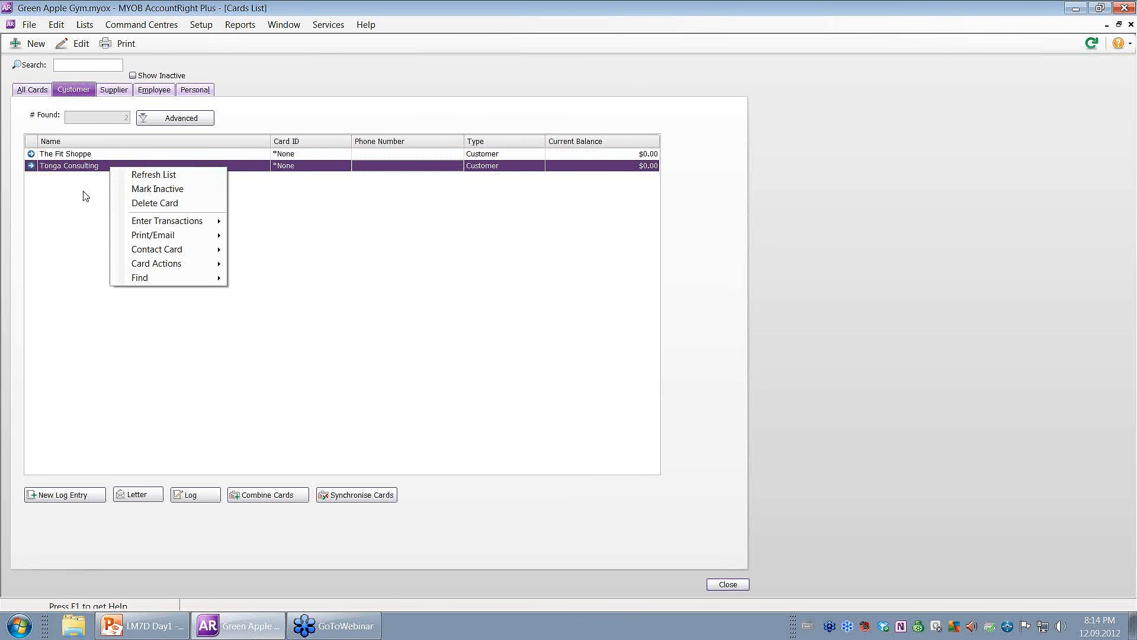
pyautogui.click(71, 223)
pyautogui.rightClick(111, 166)
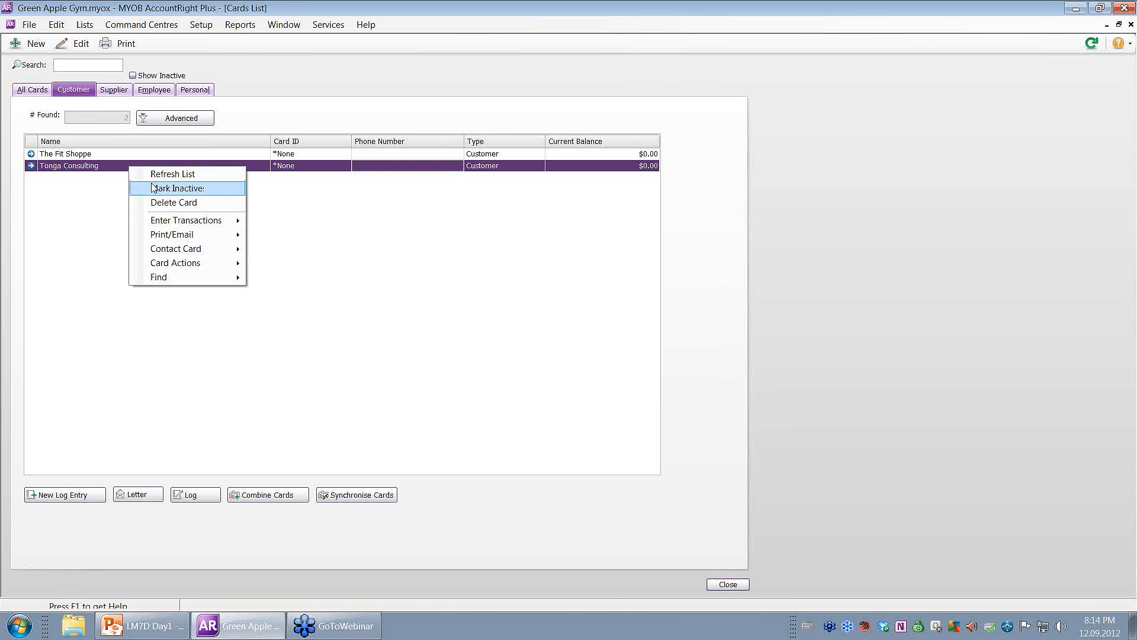
pyautogui.click(92, 204)
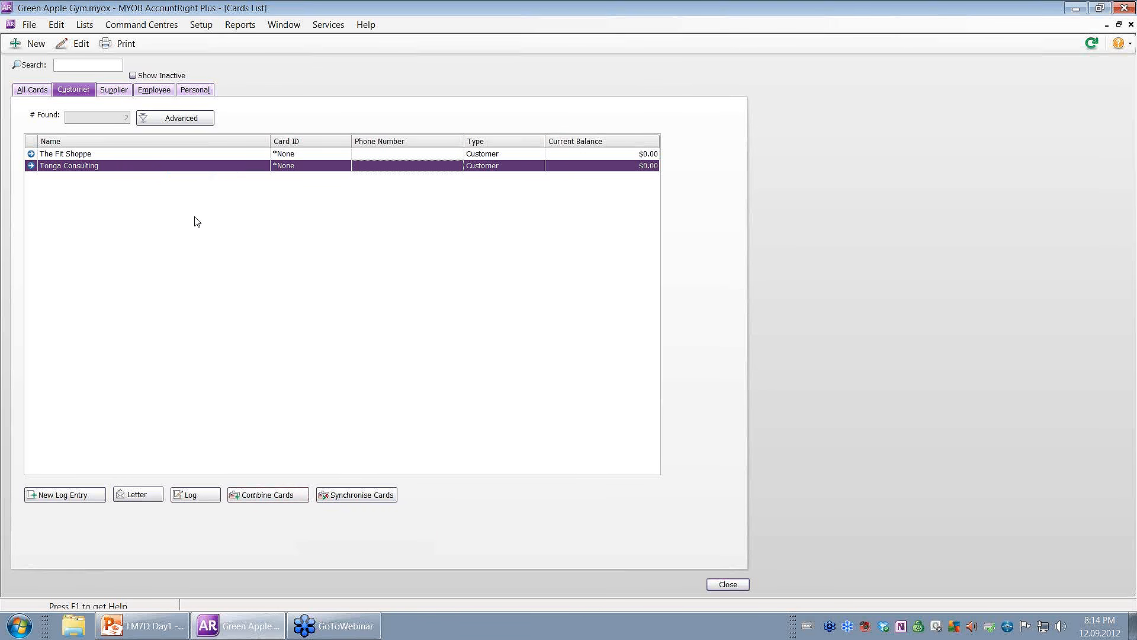
pyautogui.rightClick(168, 170)
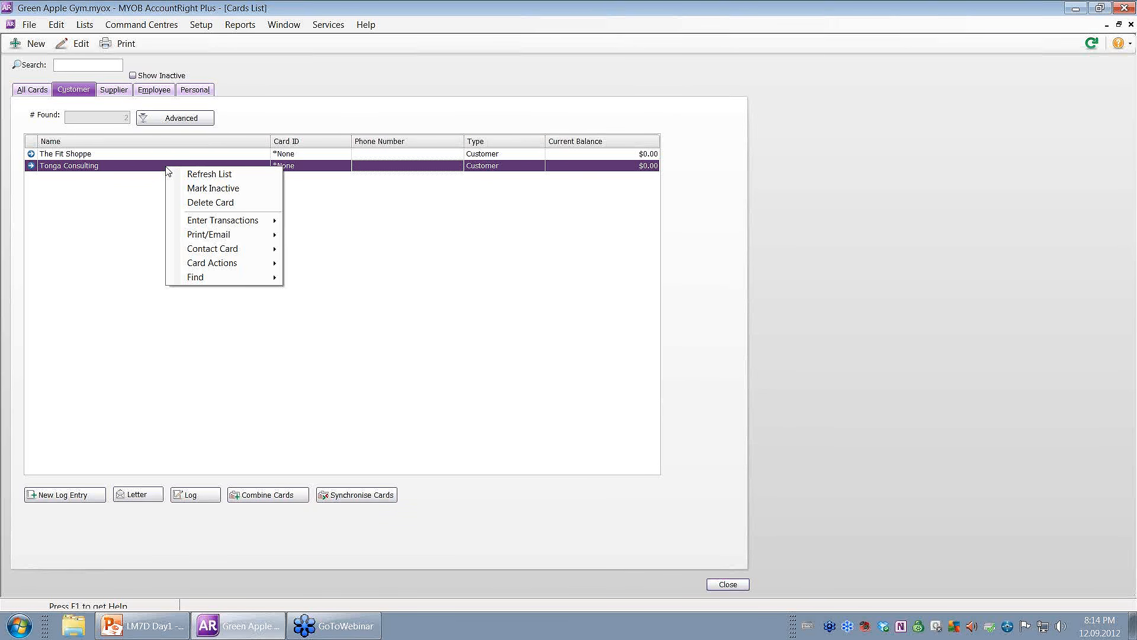
pyautogui.click(209, 194)
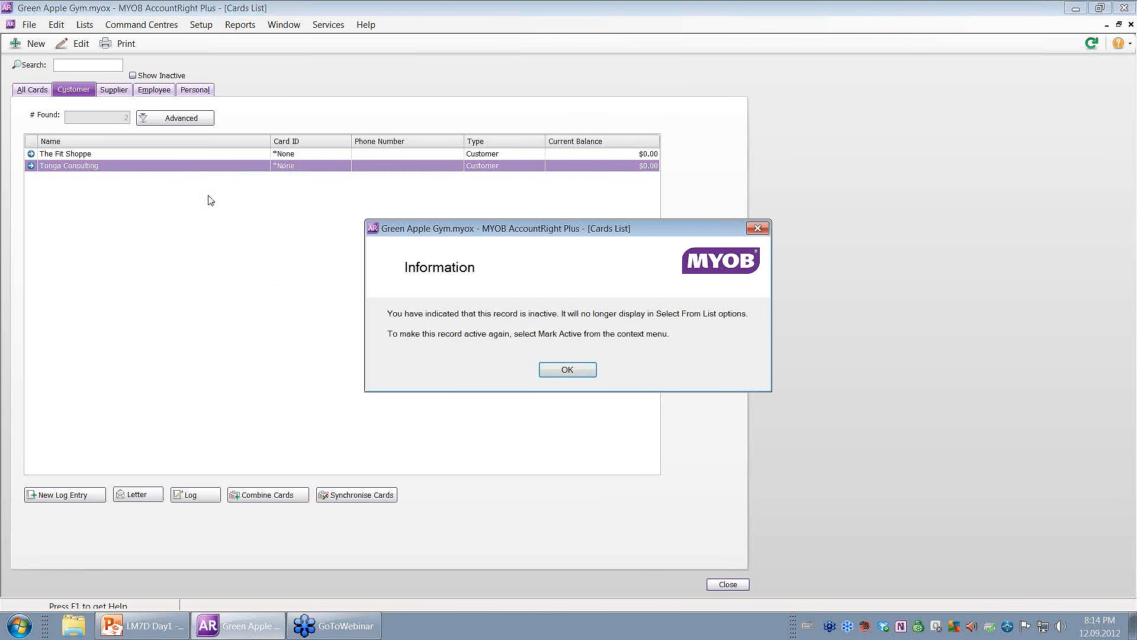
pyautogui.click(556, 371)
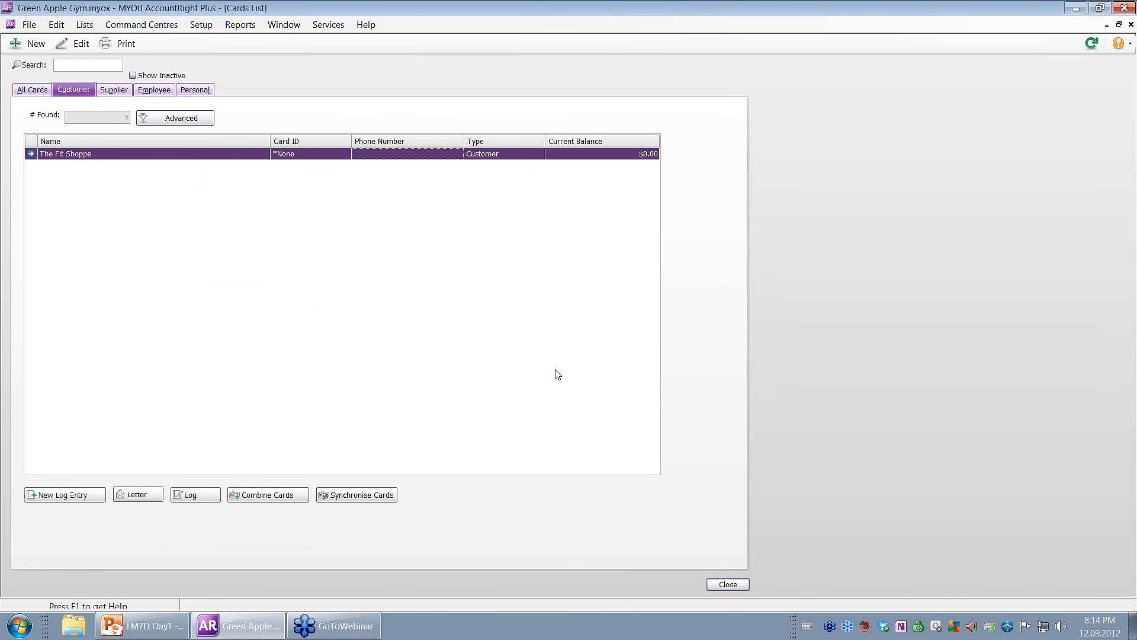
# Review the Accounts List and the Tax Codes list, then close both.
pyautogui.click(728, 584)
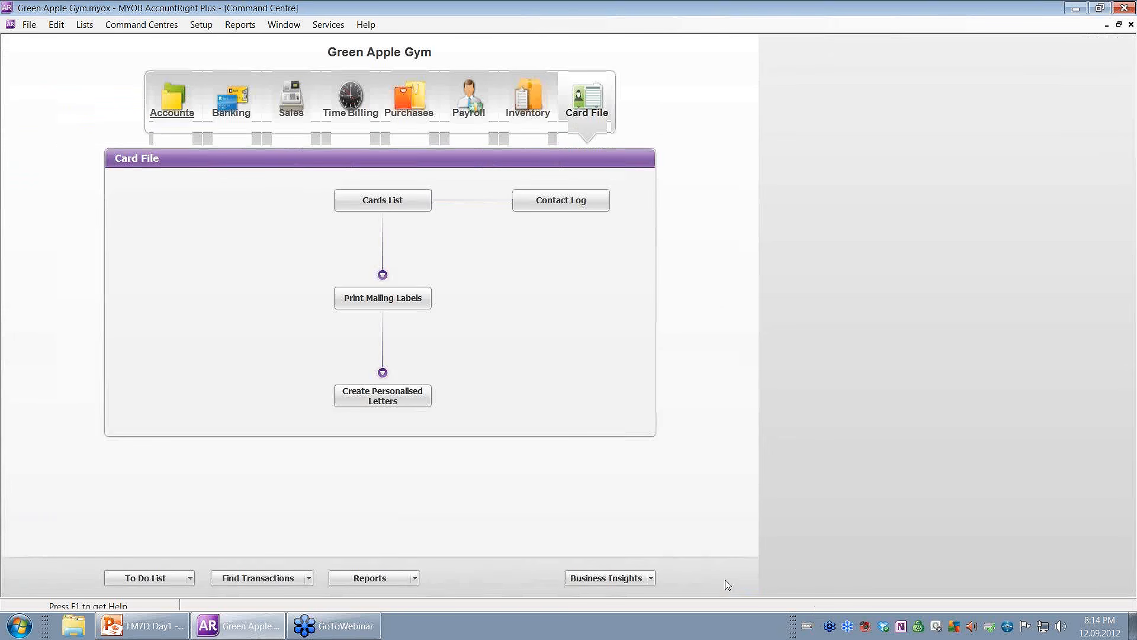
pyautogui.click(173, 101)
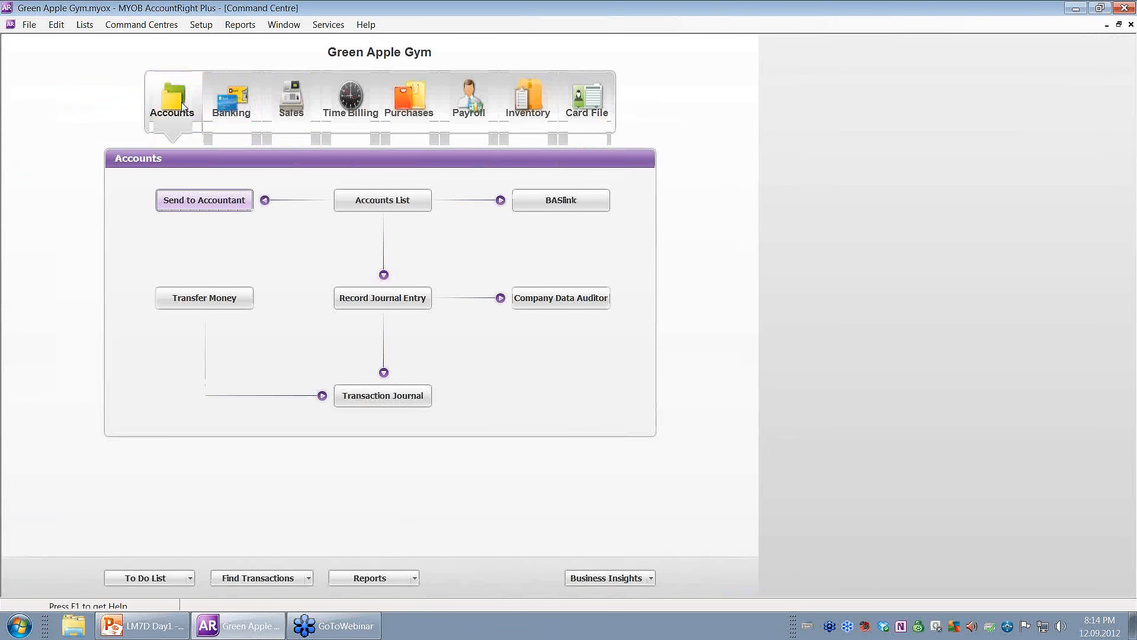
pyautogui.click(392, 200)
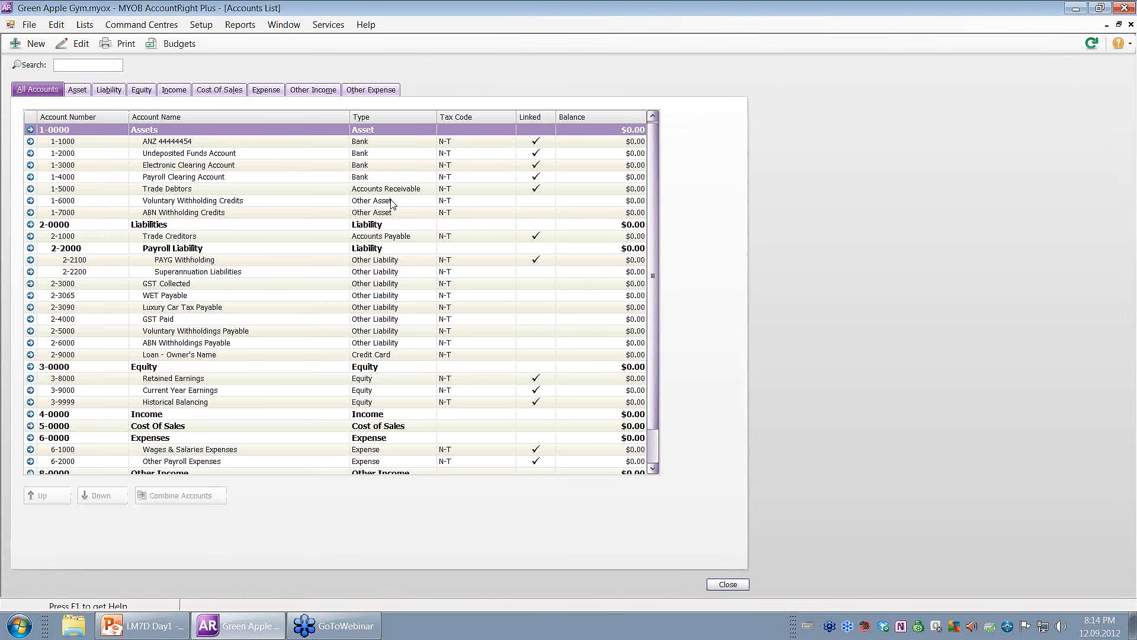
pyautogui.click(56, 25)
pyautogui.click(58, 24)
pyautogui.click(74, 26)
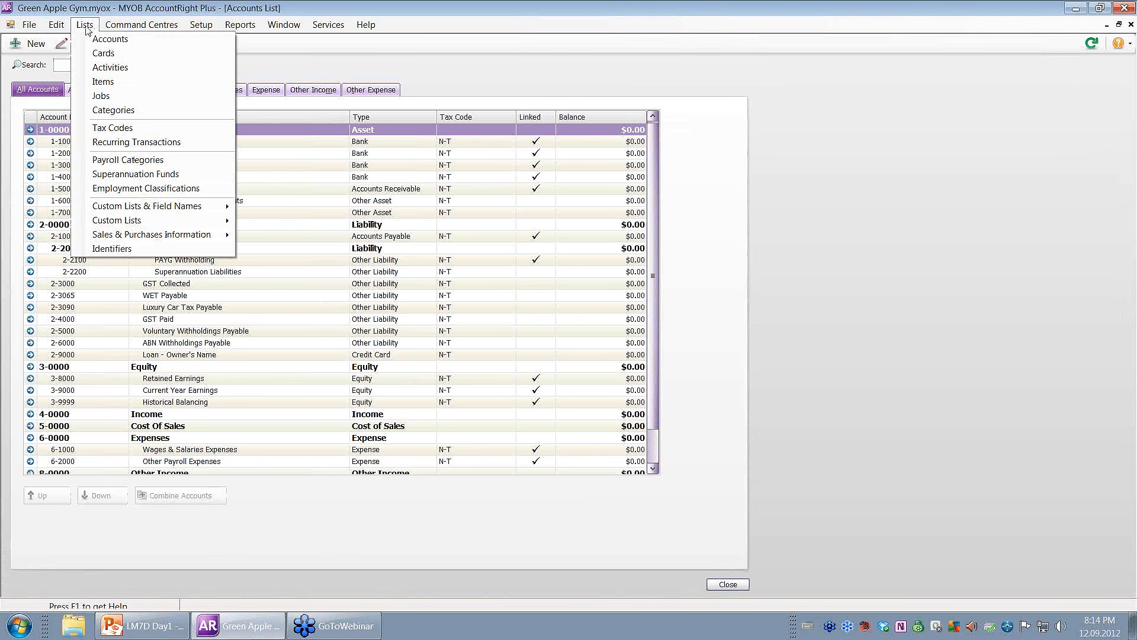
pyautogui.click(115, 132)
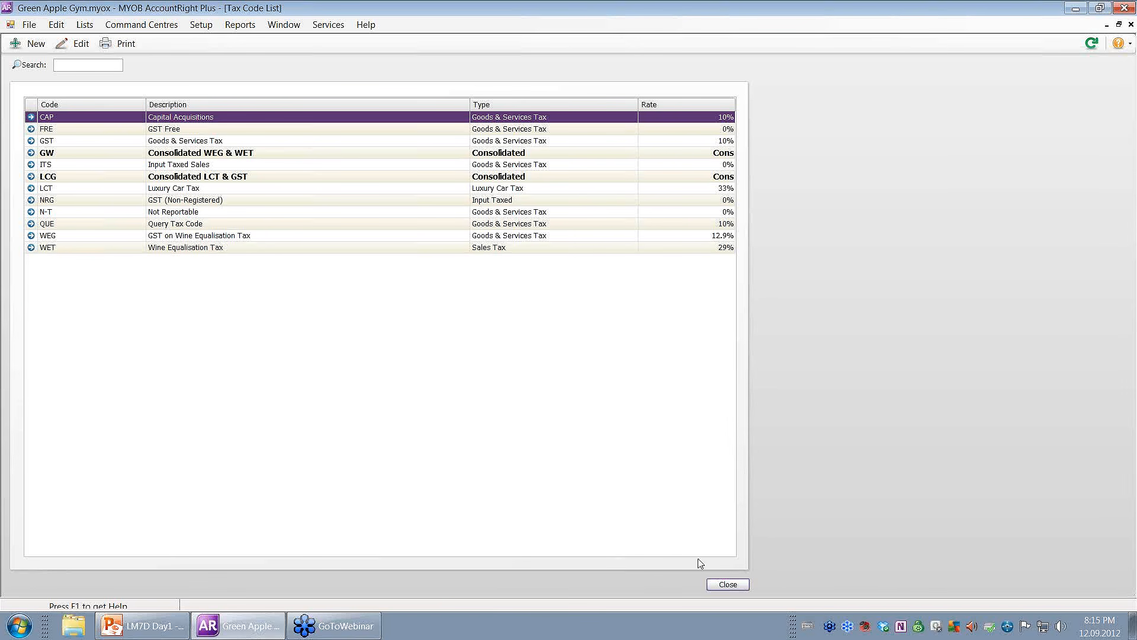
pyautogui.click(721, 585)
pyautogui.click(727, 584)
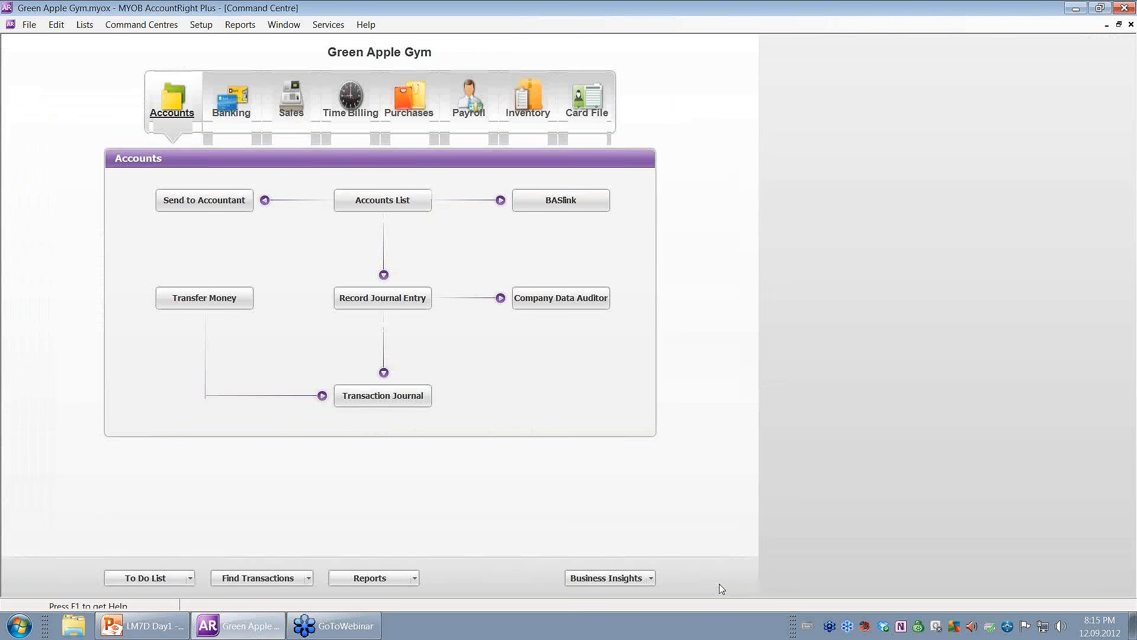
# Reopen the Cards List and filter it to Supplier cards.
pyautogui.click(583, 122)
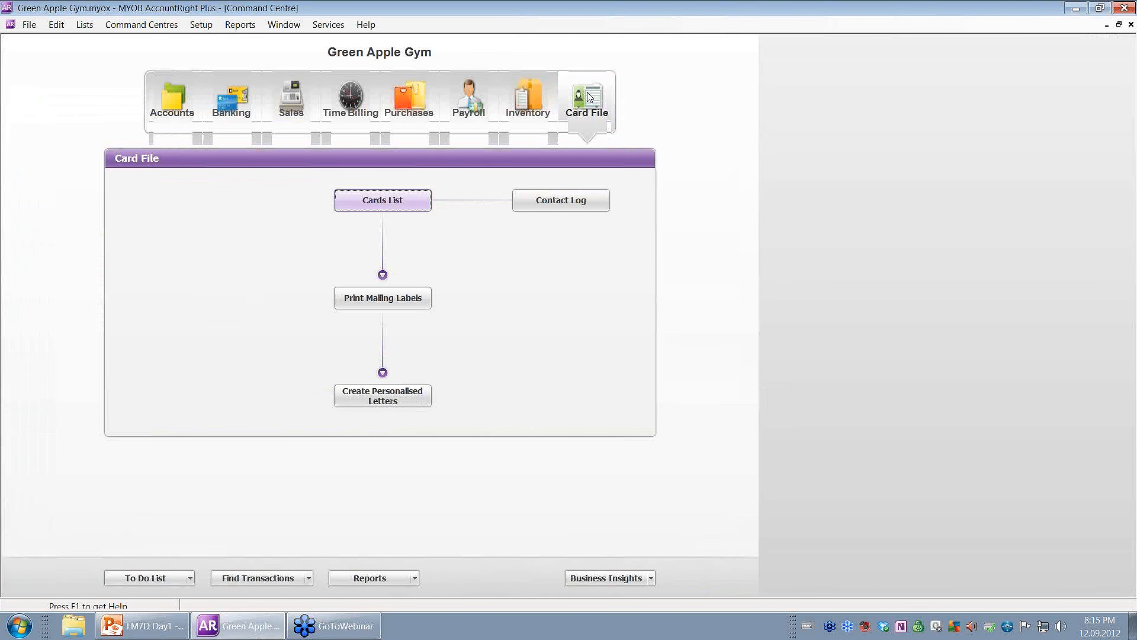
pyautogui.click(402, 204)
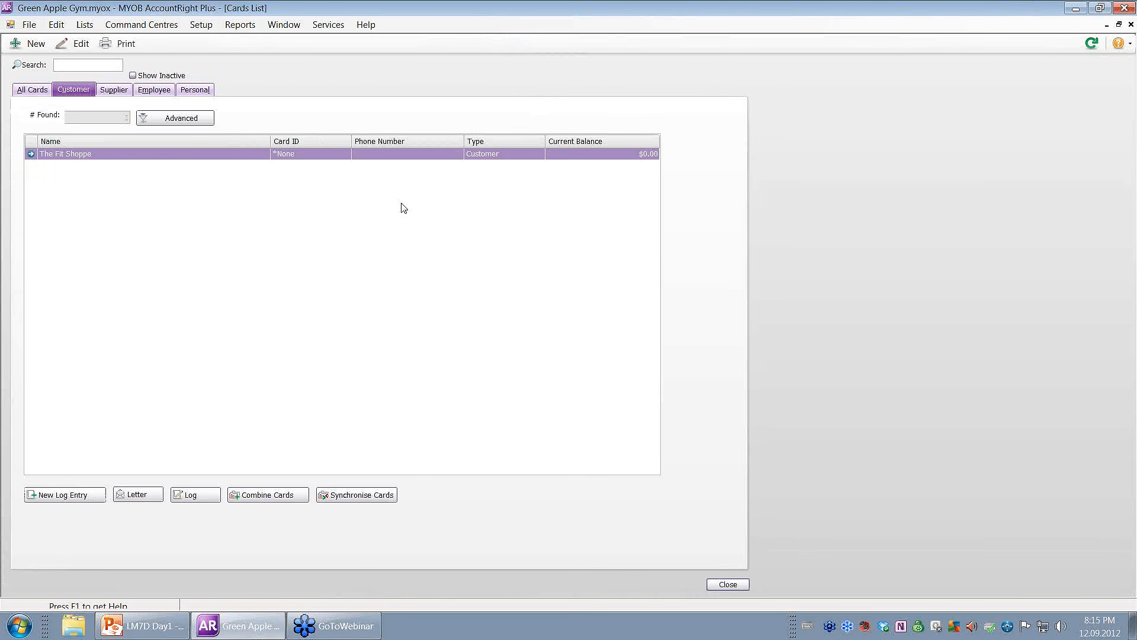
pyautogui.click(33, 89)
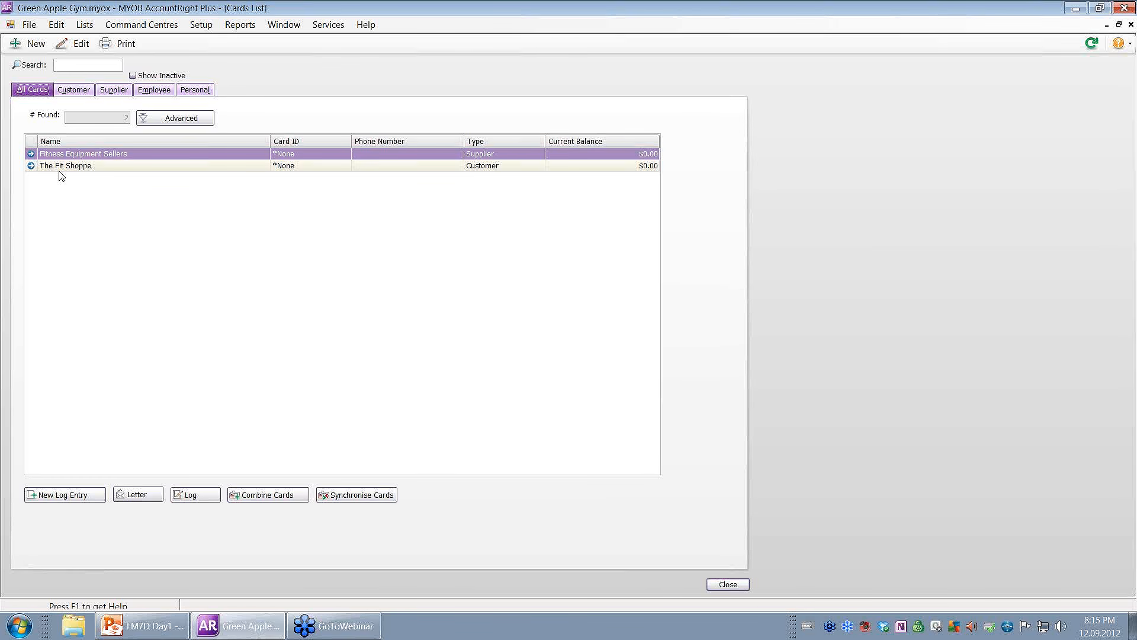
pyautogui.click(81, 95)
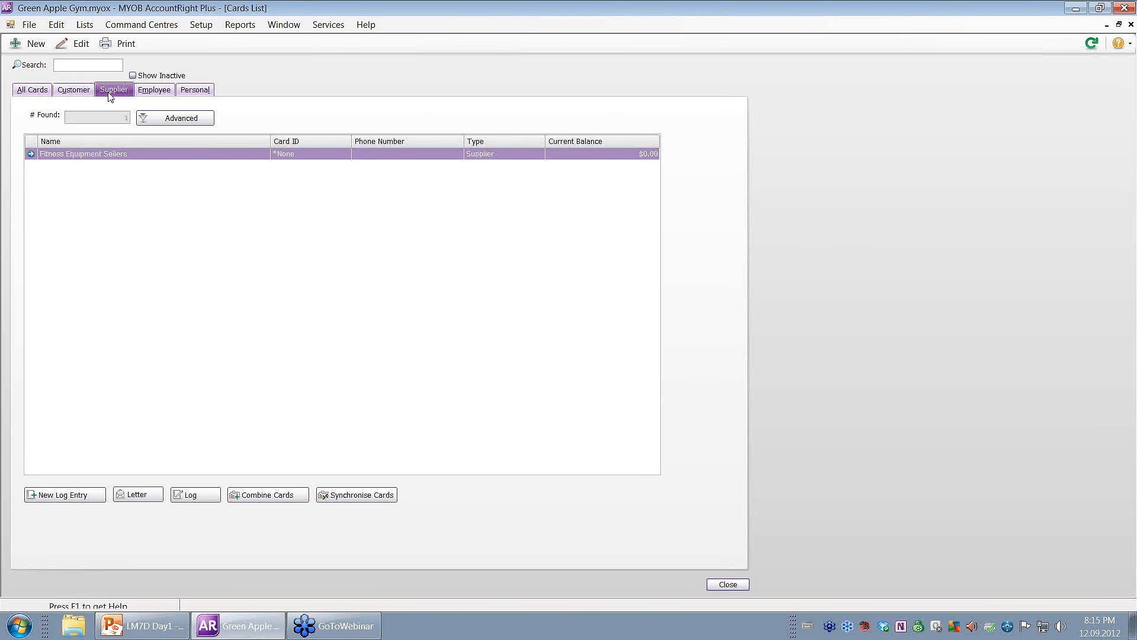